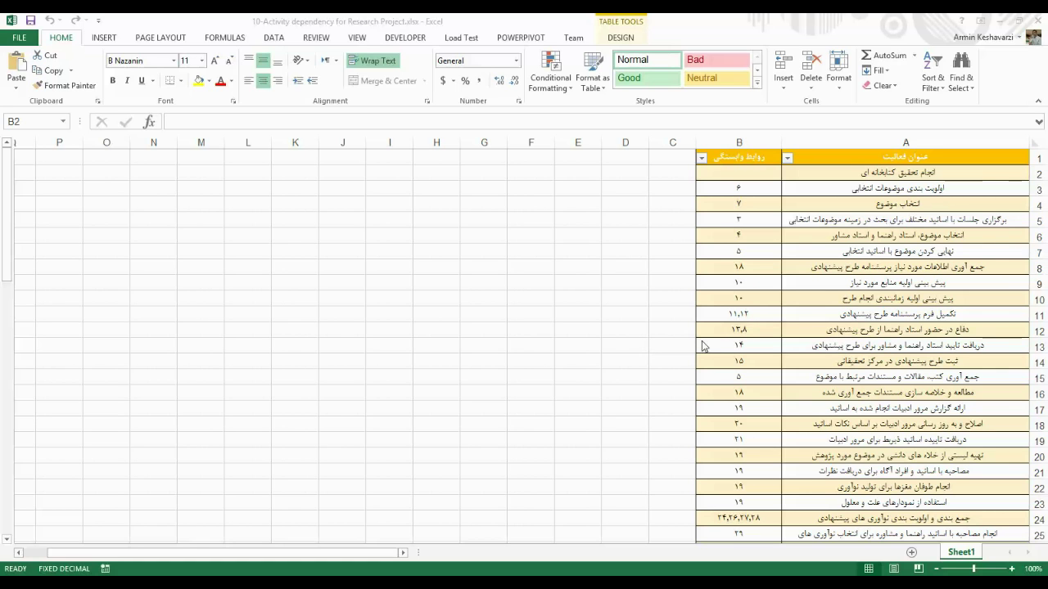
- Review the activity titles in column A and their dependency relations in column B, down to row 65
{"action": "left_click_drag", "start_coordinate": [976, 172], "coordinate": [912, 519]}
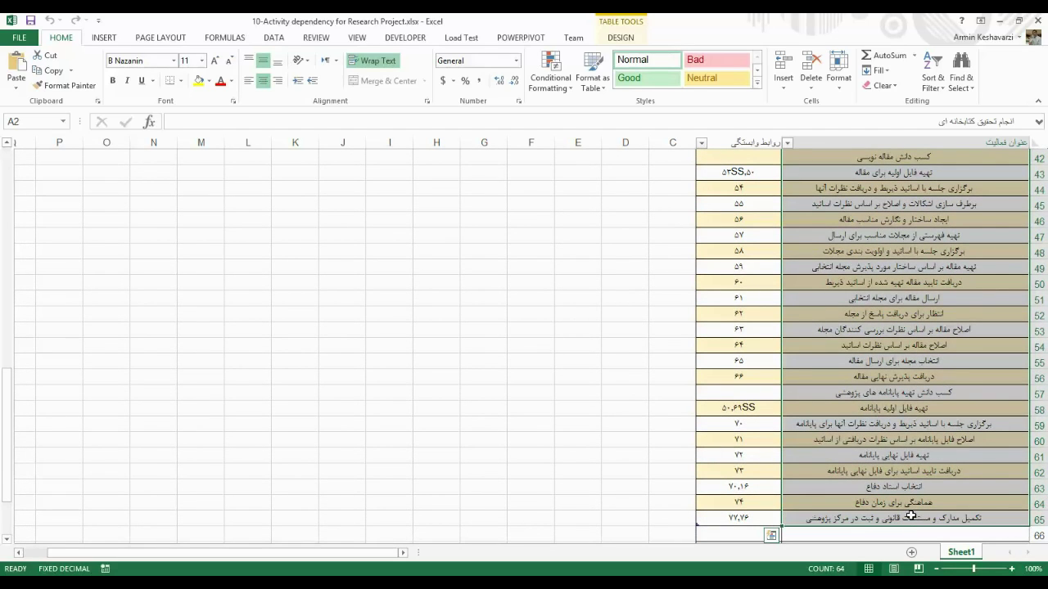
{"action": "left_click_drag", "start_coordinate": [752, 517], "coordinate": [749, 157]}
{"action": "left_click", "coordinate": [746, 158]}
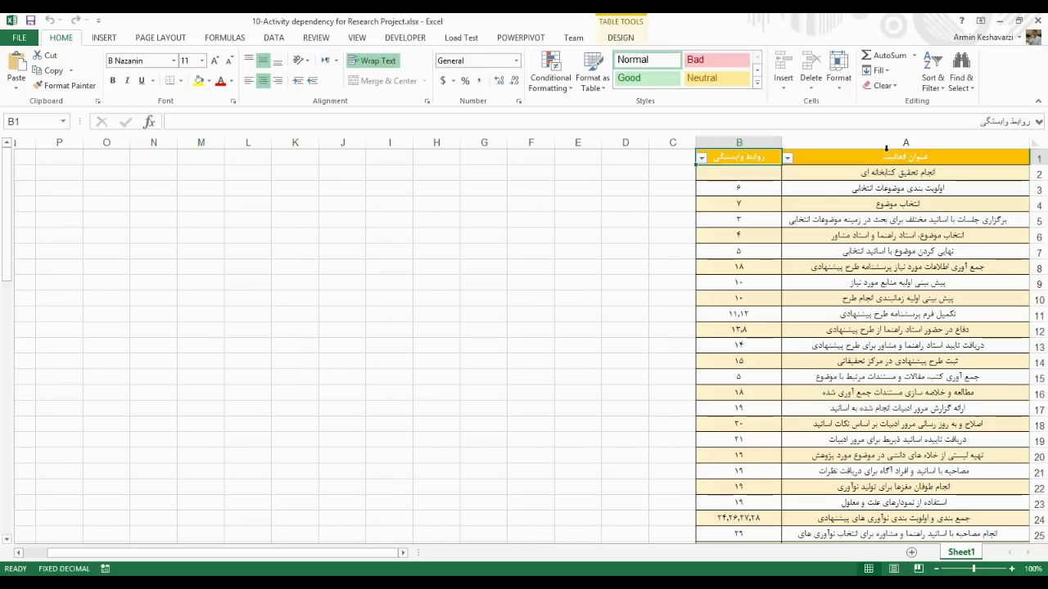
{"action": "left_click", "coordinate": [823, 191]}
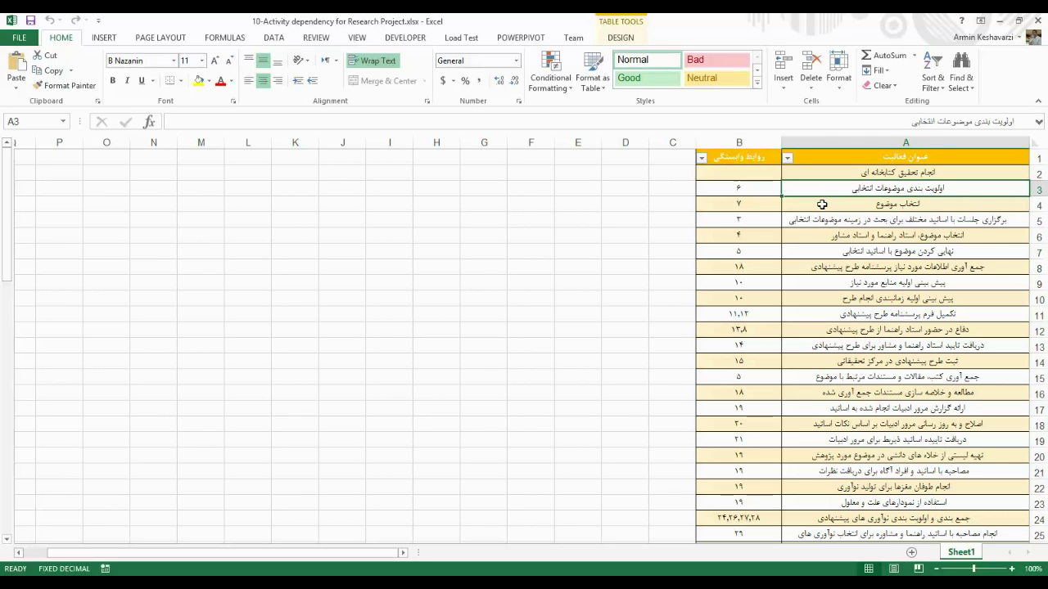
{"action": "left_click", "coordinate": [753, 186]}
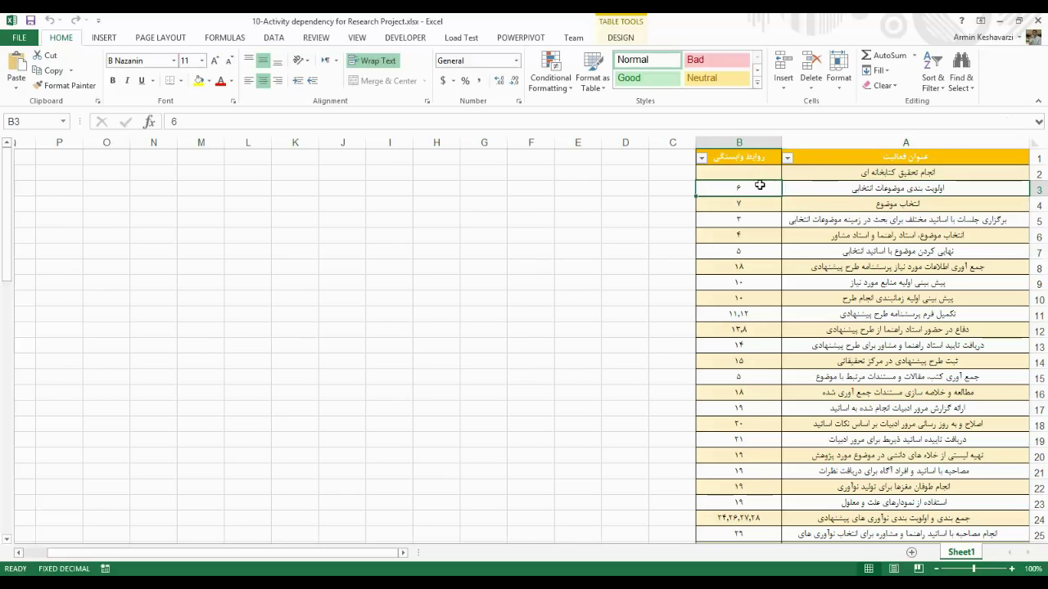
{"action": "left_click", "coordinate": [839, 191]}
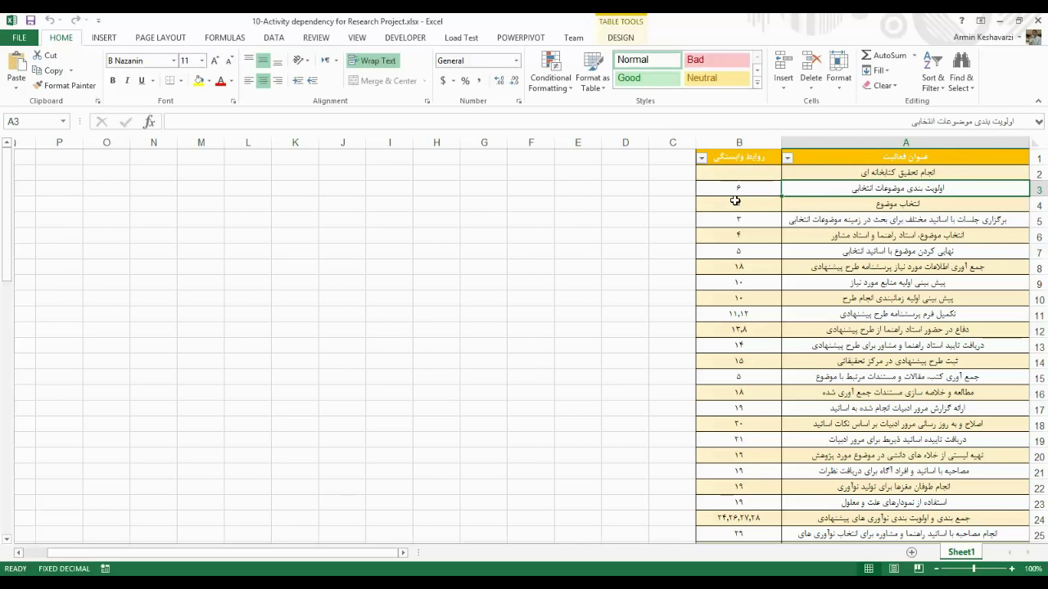
{"action": "left_click", "coordinate": [734, 336]}
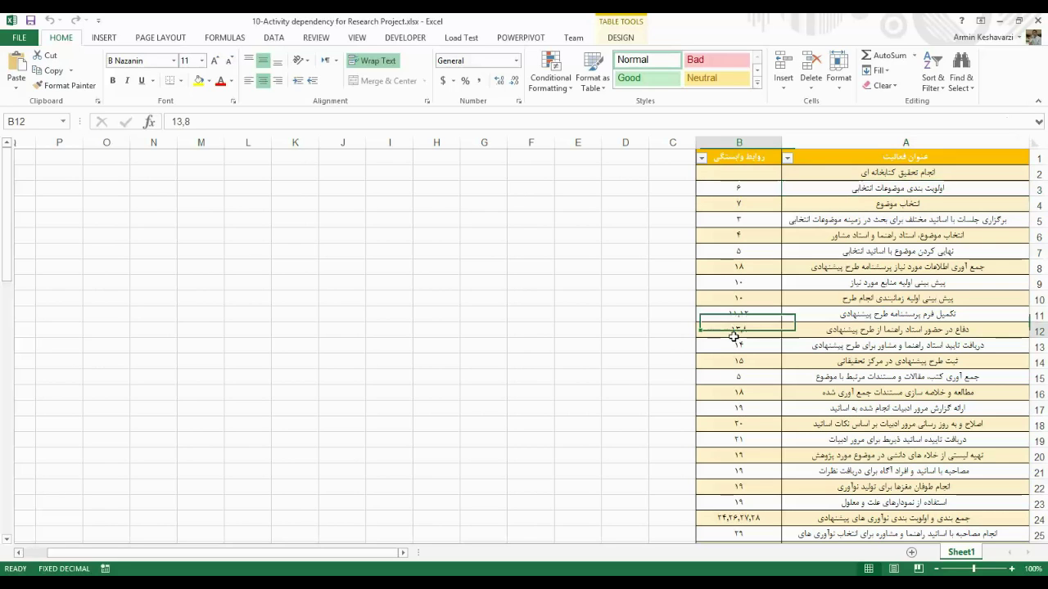
{"action": "left_click", "coordinate": [734, 378]}
{"action": "left_click", "coordinate": [732, 424]}
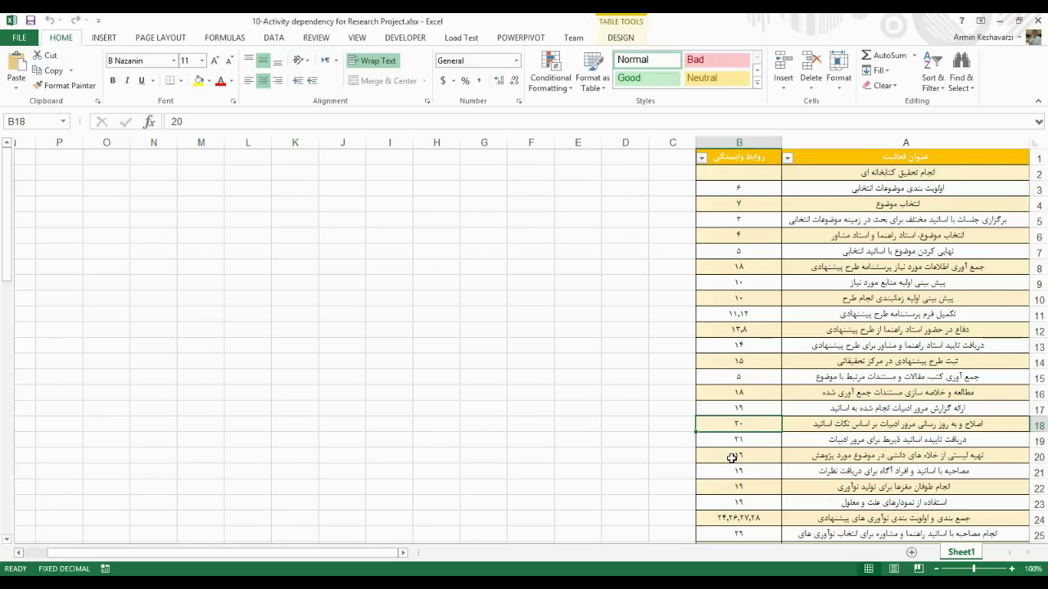
{"action": "left_click", "coordinate": [737, 517]}
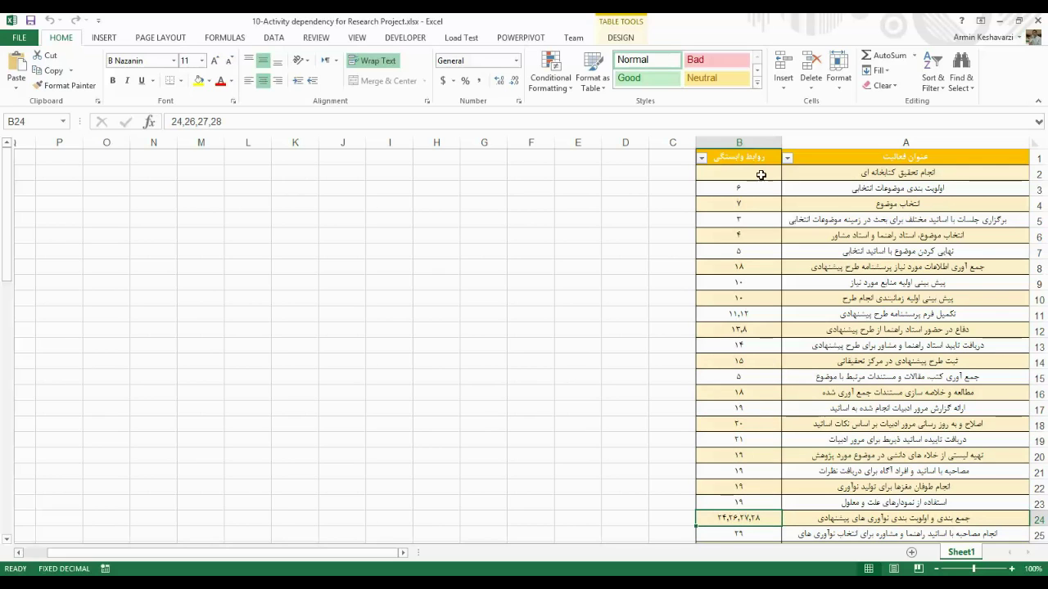
{"action": "left_click_drag", "start_coordinate": [769, 148], "coordinate": [861, 158]}
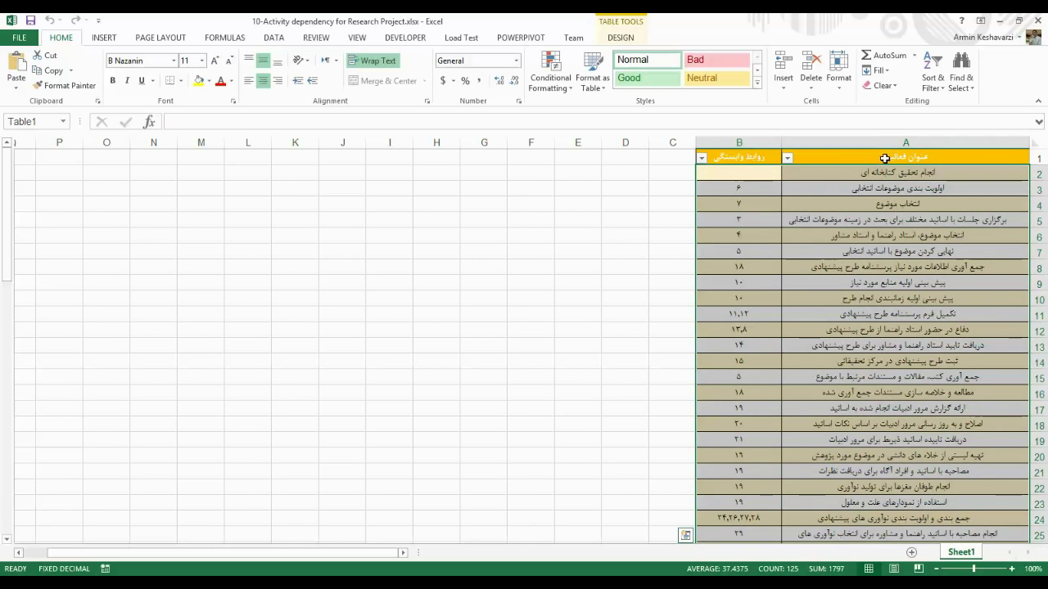
{"action": "left_click", "coordinate": [774, 229]}
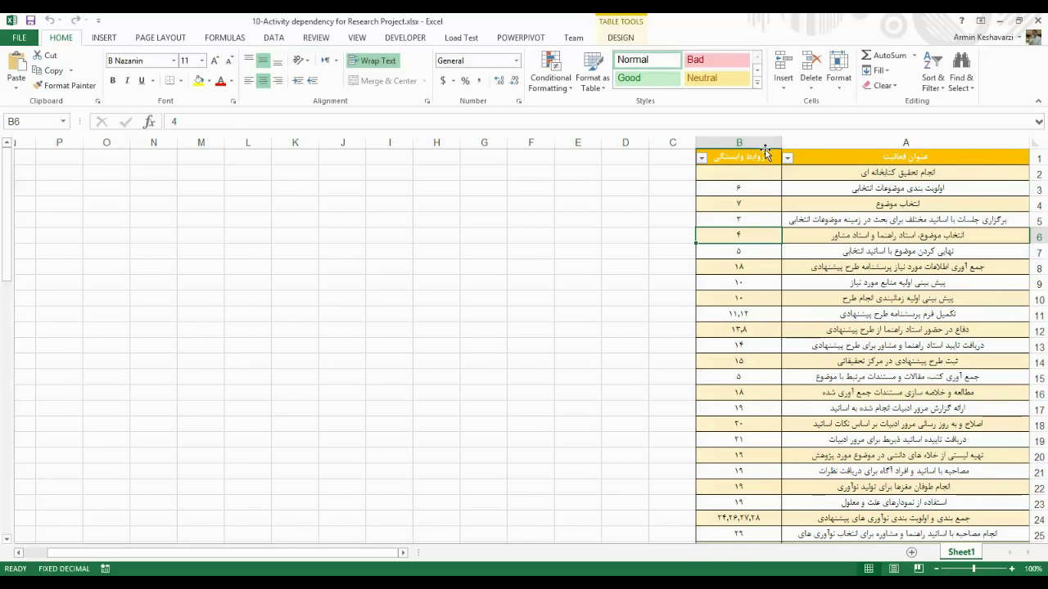
{"action": "left_click_drag", "start_coordinate": [755, 148], "coordinate": [858, 147]}
{"action": "left_click", "coordinate": [778, 234]}
{"action": "left_click", "coordinate": [769, 285]}
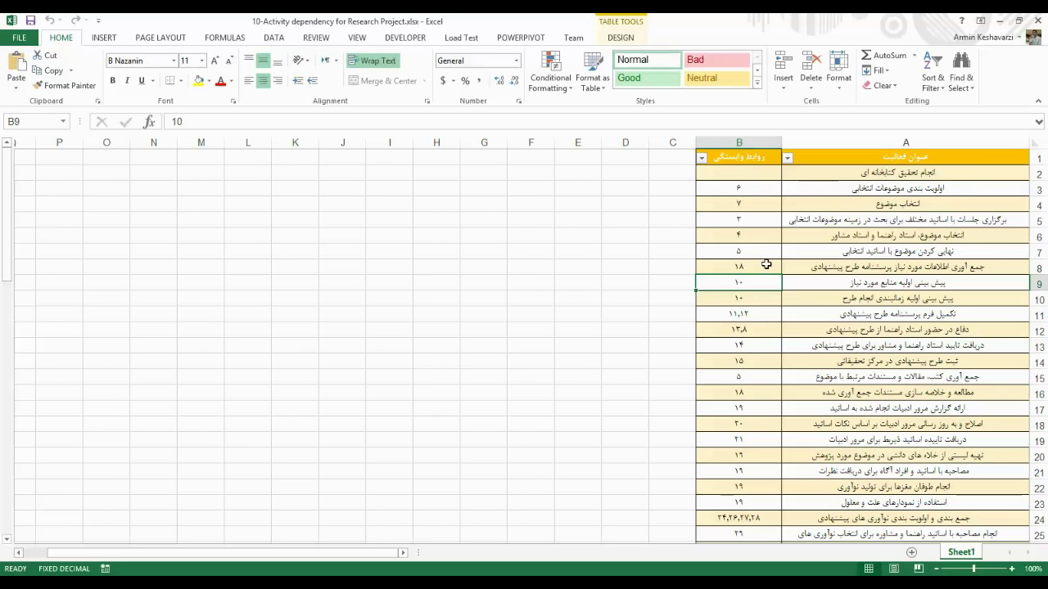
- Switch to the Research Project schedule in Microsoft Project and examine the Task Name, WBS and Duration columns of the Gantt Chart table
{"action": "key", "text": "alt+Tab"}
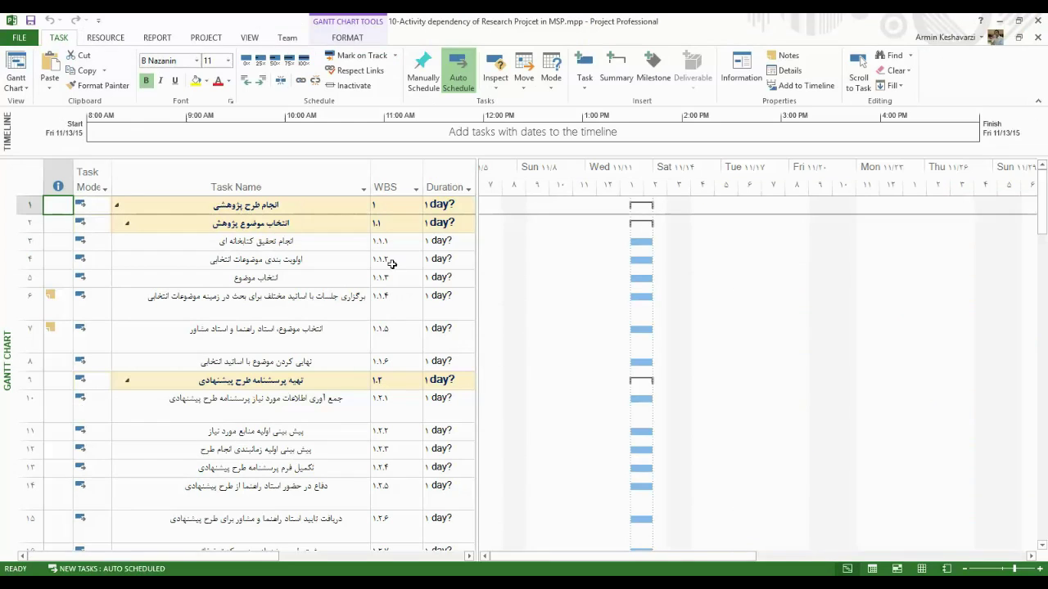
{"action": "left_click", "coordinate": [267, 175]}
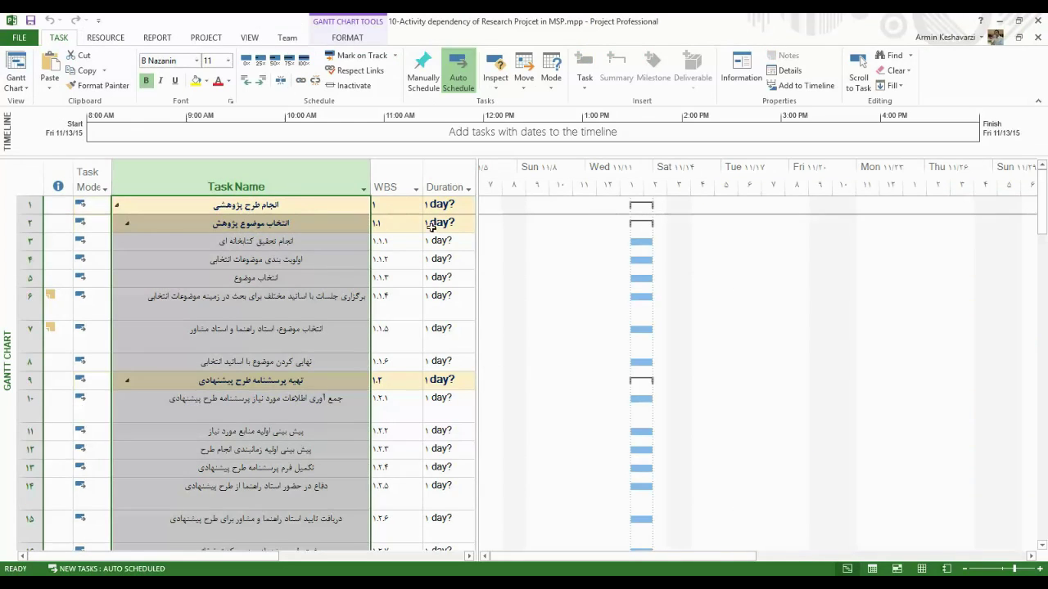
{"action": "left_click_drag", "start_coordinate": [476, 229], "coordinate": [571, 229]}
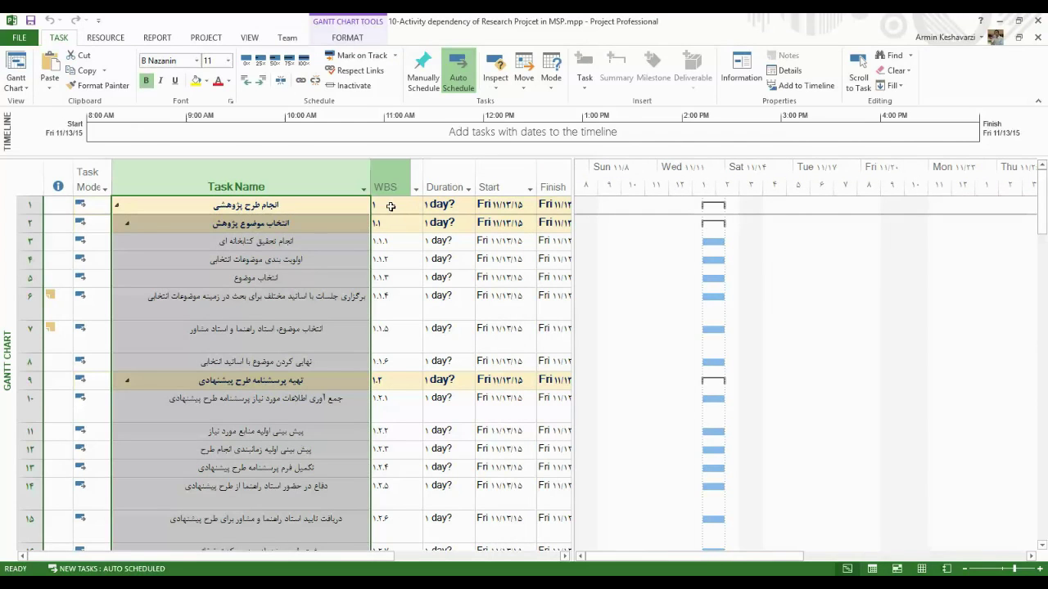
{"action": "left_click", "coordinate": [389, 190]}
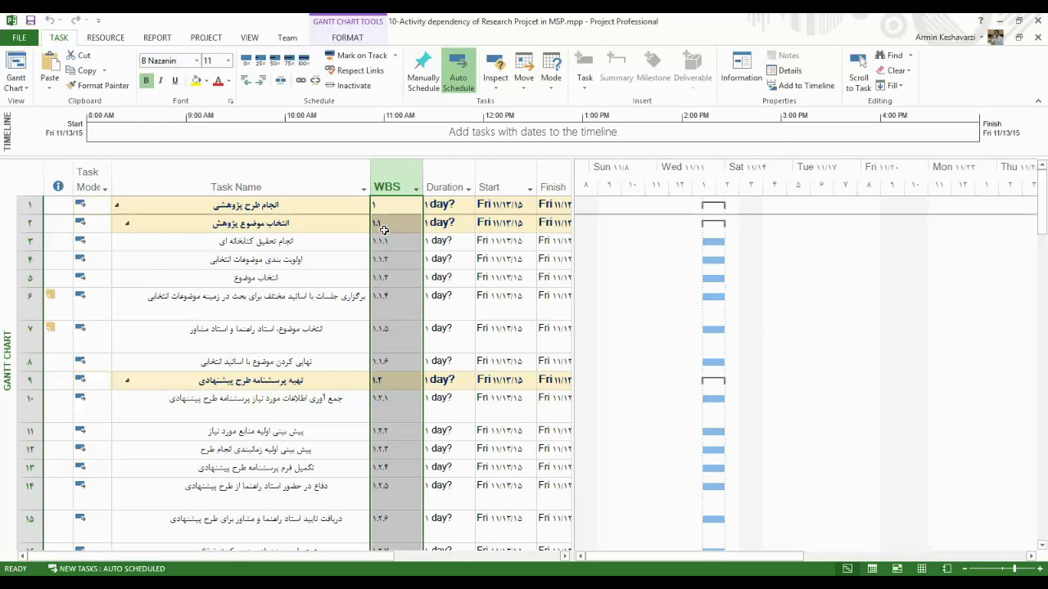
{"action": "left_click_drag", "start_coordinate": [572, 193], "coordinate": [515, 191]}
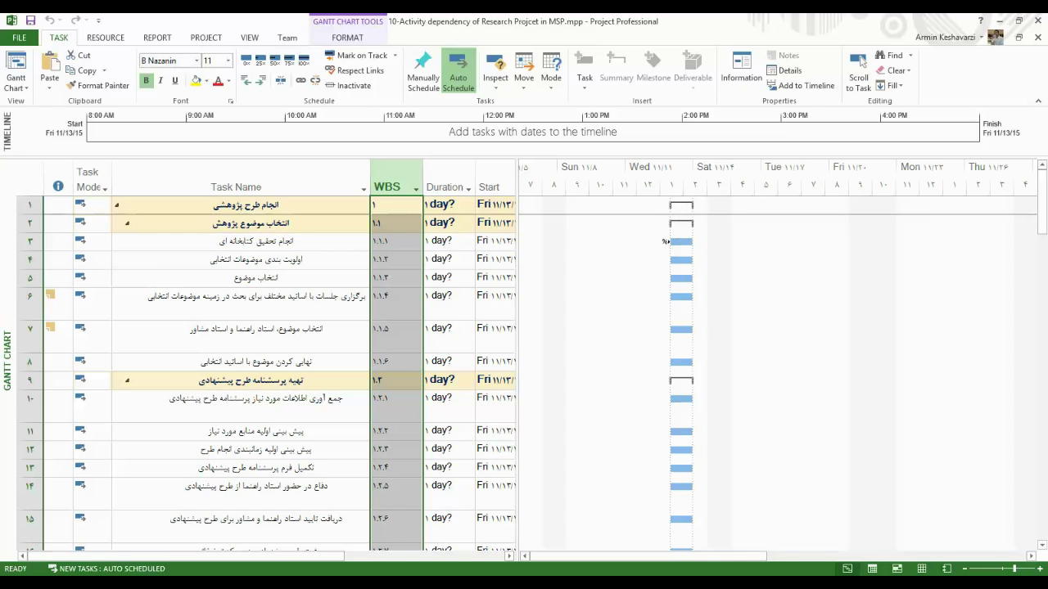
{"action": "left_click", "coordinate": [449, 242]}
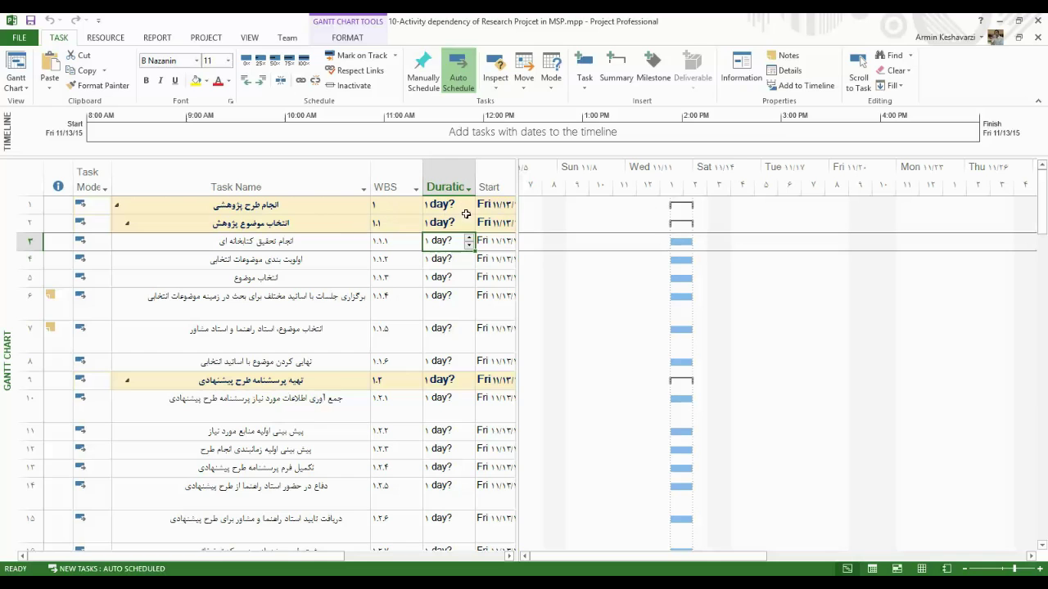
- Widen the Gantt table area past the Resource Names column and examine the Duration, Start and Finish values of the summary tasks
{"action": "left_click_drag", "start_coordinate": [516, 209], "coordinate": [546, 221]}
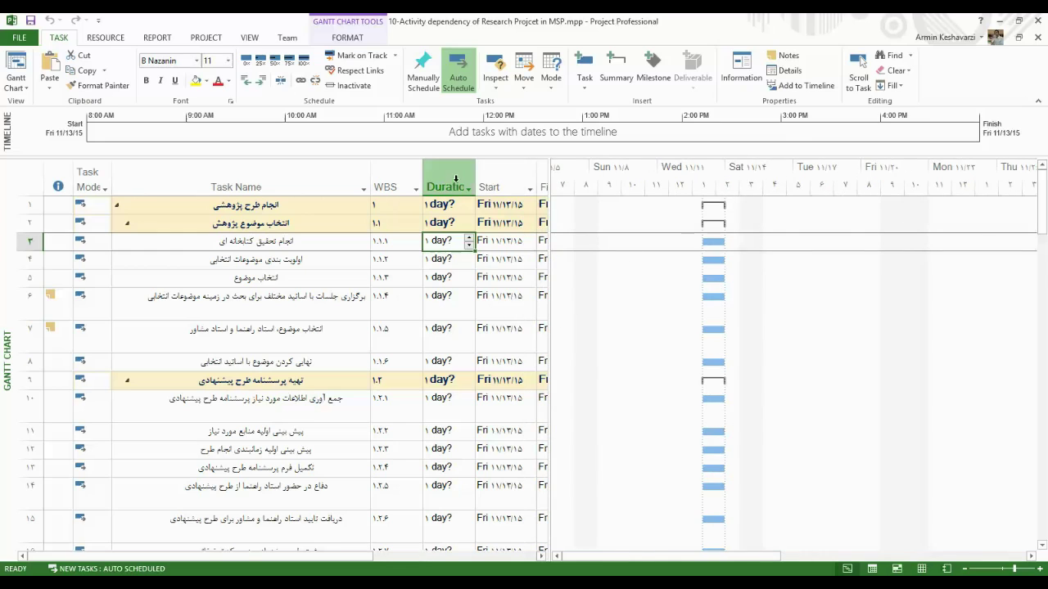
{"action": "left_click_drag", "start_coordinate": [550, 191], "coordinate": [727, 197]}
{"action": "left_click_drag", "start_coordinate": [665, 173], "coordinate": [782, 187]}
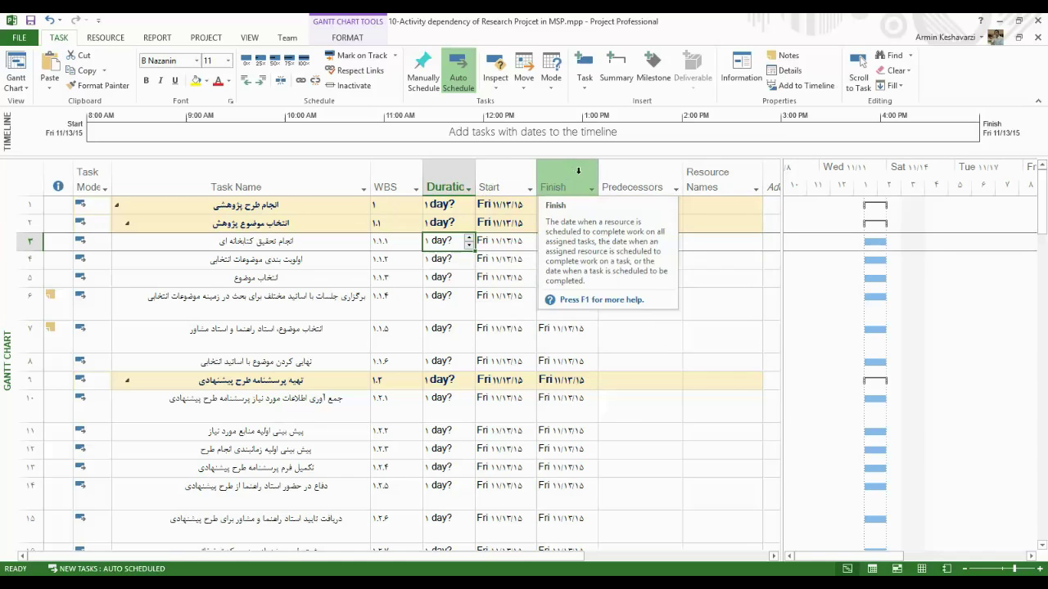
{"action": "left_click", "coordinate": [450, 205]}
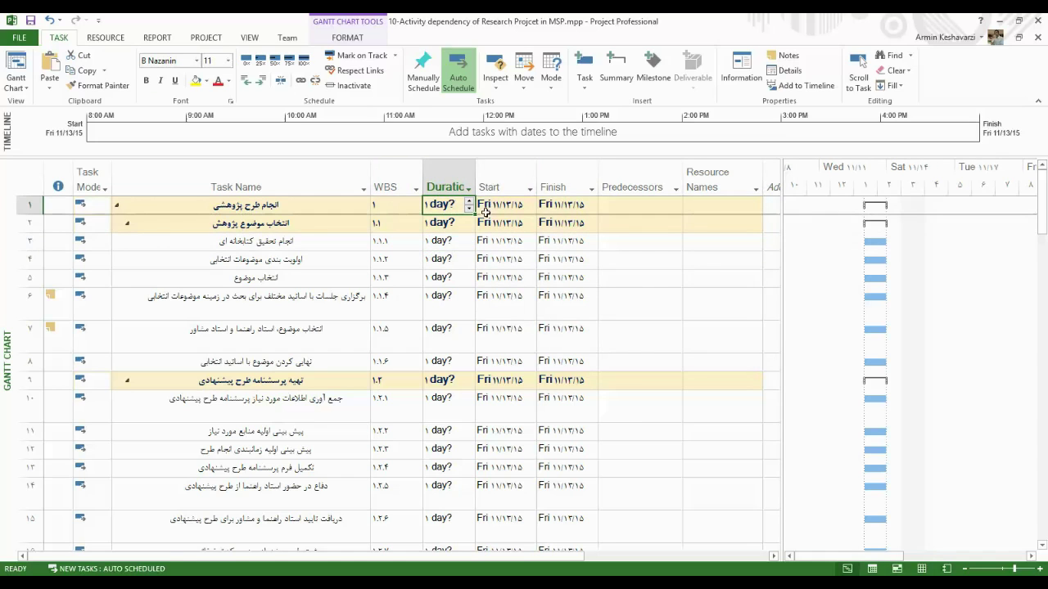
{"action": "left_click", "coordinate": [566, 206]}
{"action": "left_click", "coordinate": [550, 228]}
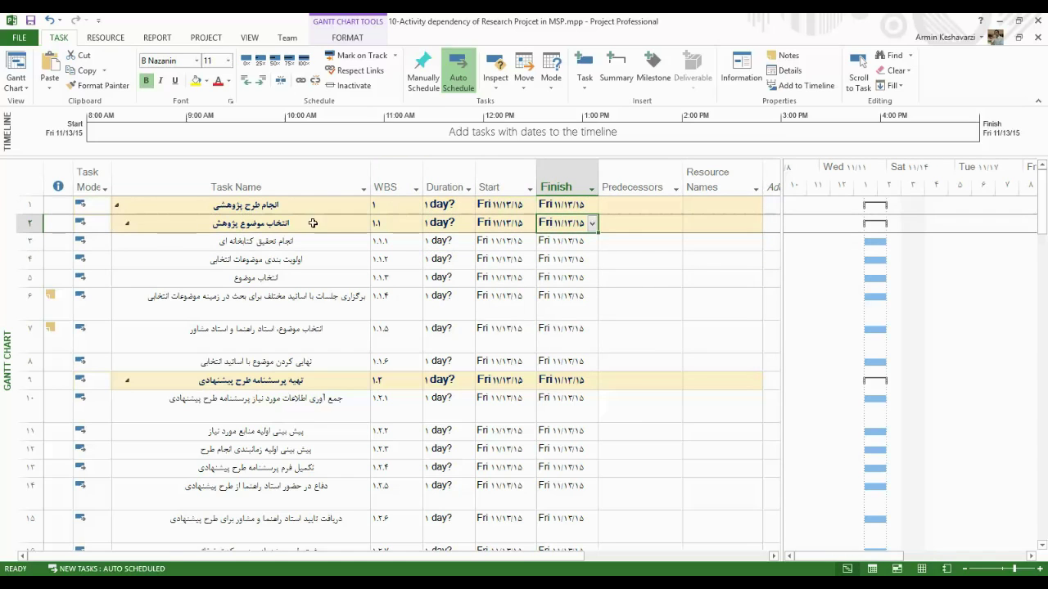
{"action": "left_click", "coordinate": [250, 208]}
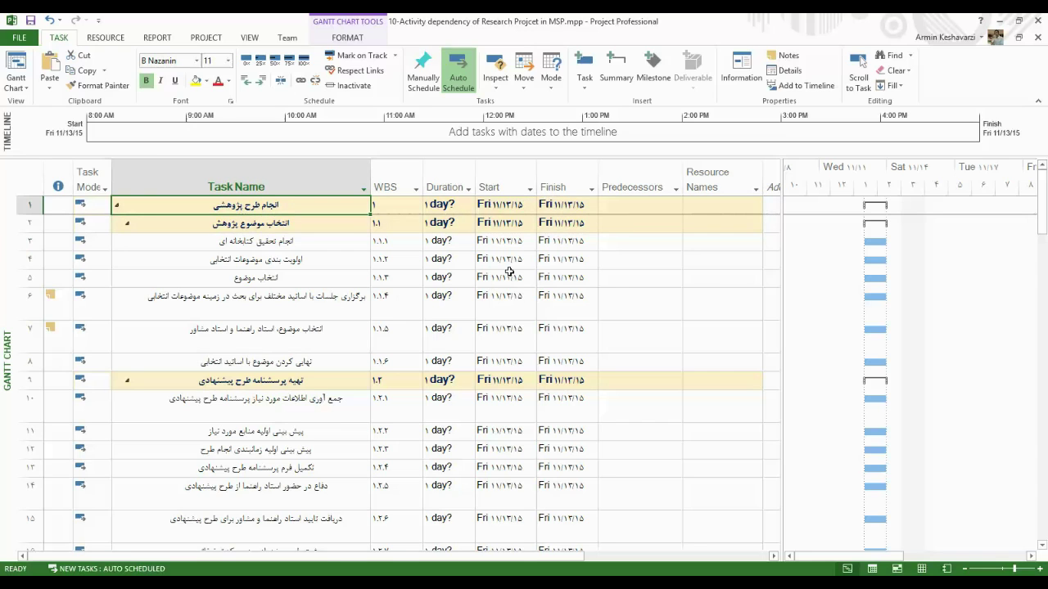
- Hide the Duration, Start and Finish columns together in the Gantt Chart table
{"action": "left_click_drag", "start_coordinate": [451, 167], "coordinate": [545, 165]}
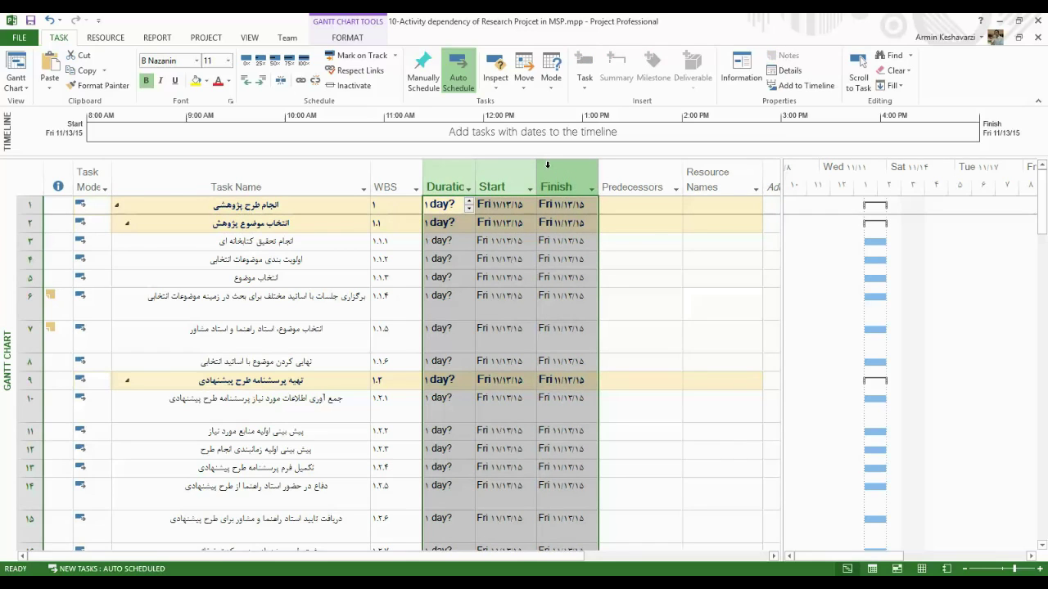
{"action": "left_click", "coordinate": [437, 167]}
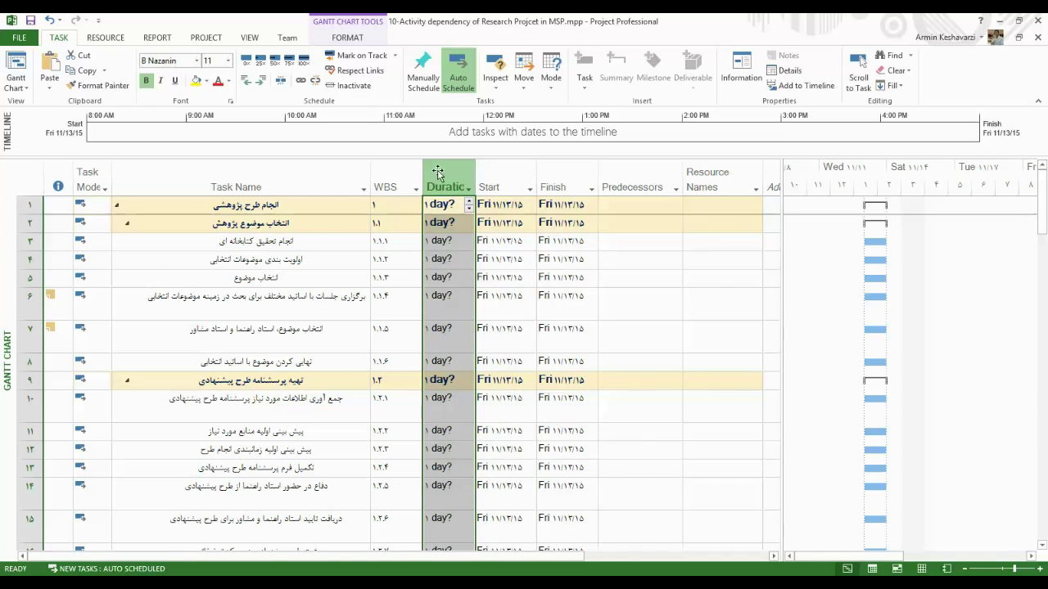
{"action": "key", "text": "alt+Down"}
{"action": "left_click", "coordinate": [445, 179]}
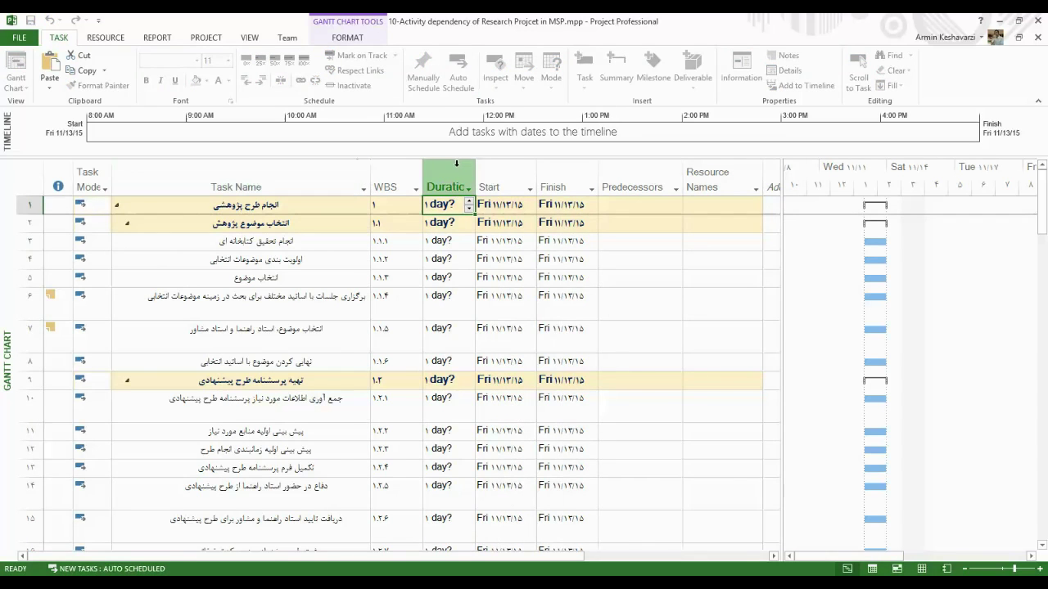
{"action": "key", "text": "shift+Right"}
{"action": "key", "text": "shift+Right"}
{"action": "right_click", "coordinate": [446, 168]}
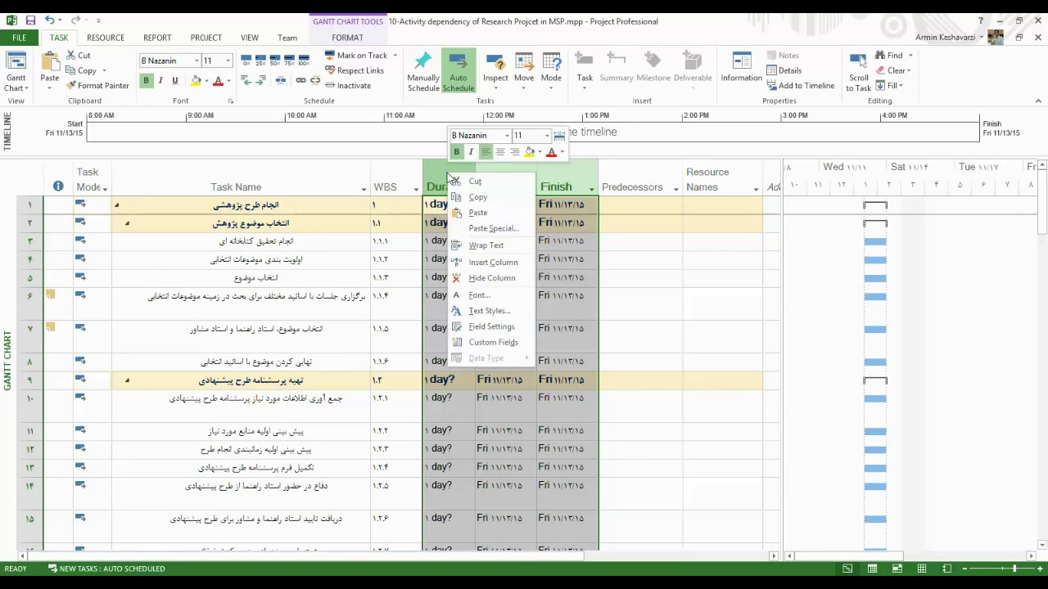
{"action": "left_click", "coordinate": [516, 281]}
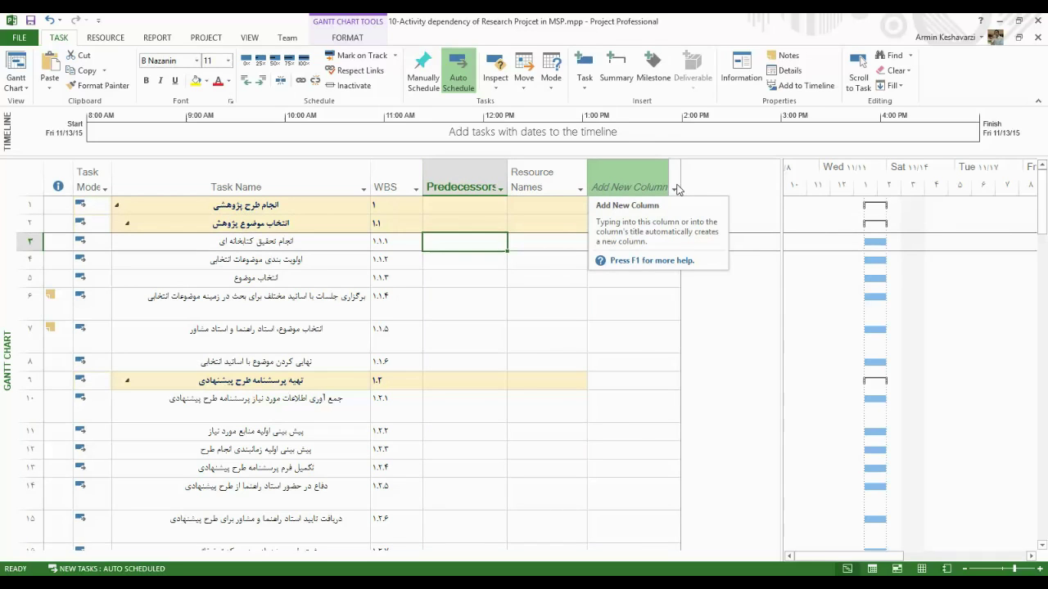
- Add a Duration column to the table after Resource Names
{"action": "left_click", "coordinate": [676, 189]}
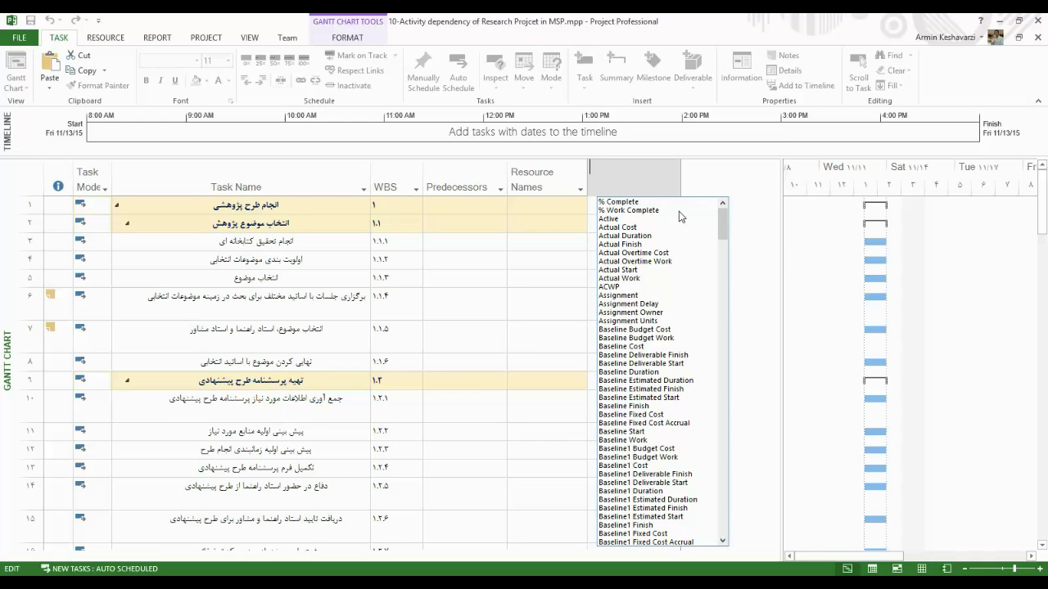
{"action": "left_click_drag", "start_coordinate": [724, 221], "coordinate": [724, 364]}
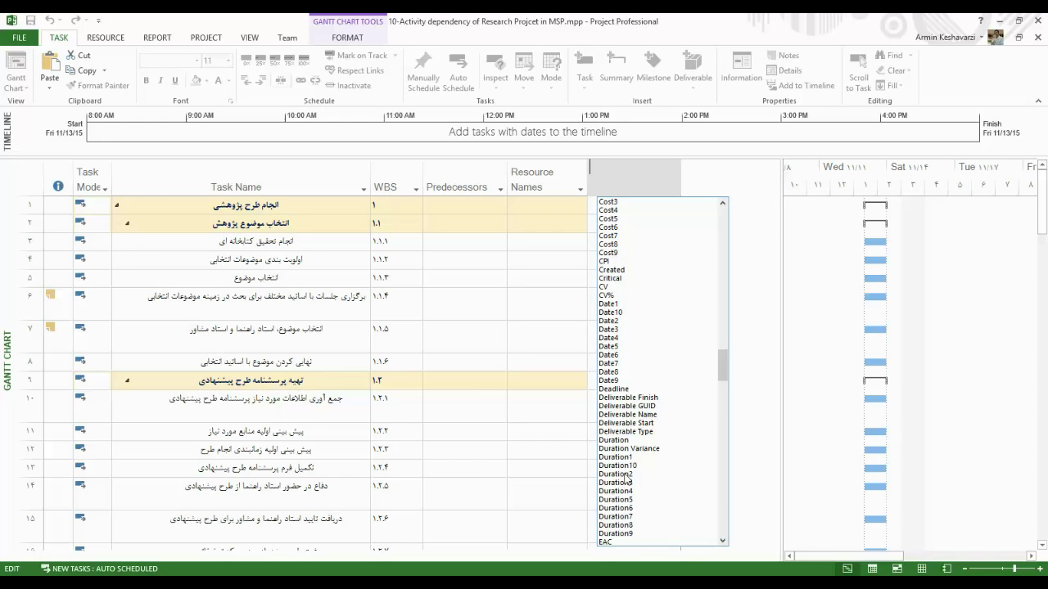
{"action": "left_click", "coordinate": [625, 441]}
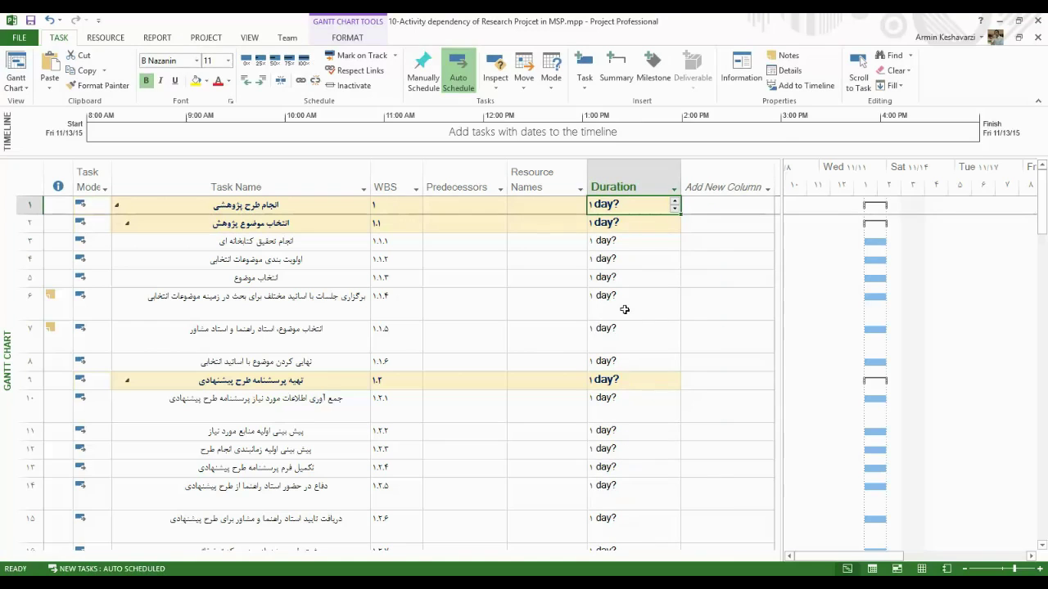
- Hide the re-added Duration column
{"action": "left_click", "coordinate": [639, 178]}
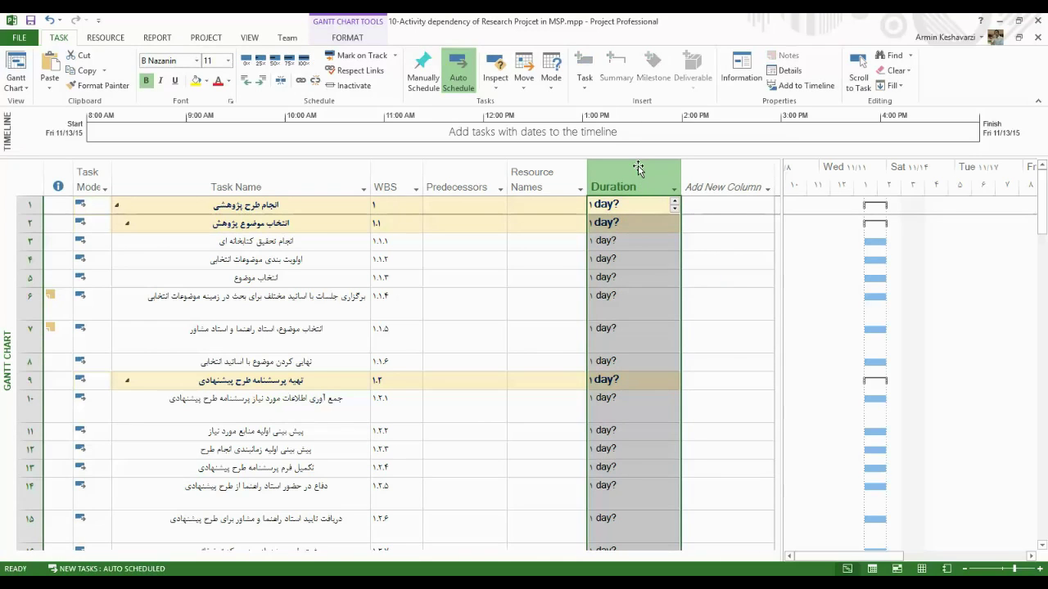
{"action": "right_click", "coordinate": [639, 169]}
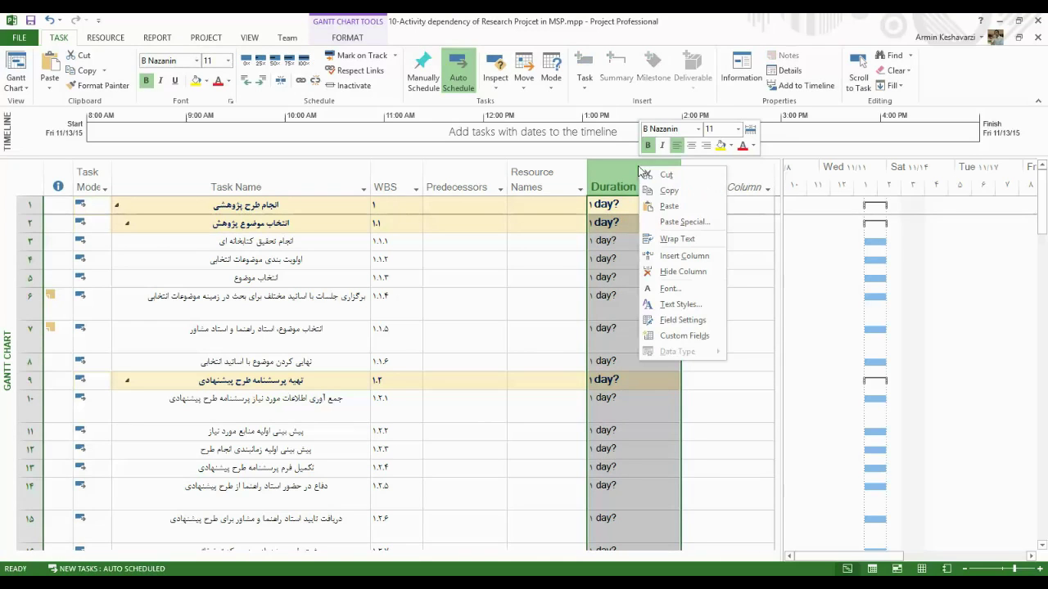
{"action": "left_click", "coordinate": [703, 270]}
- Hide the Resource Names column and narrow the table area so it ends right after the Predecessors column
{"action": "left_click", "coordinate": [524, 261]}
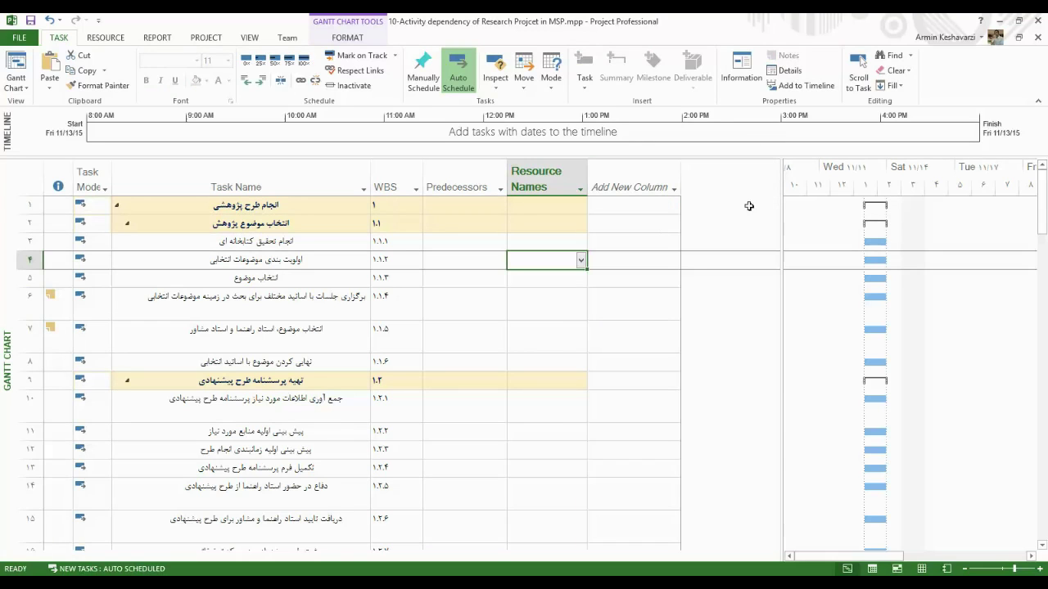
{"action": "right_click", "coordinate": [554, 179]}
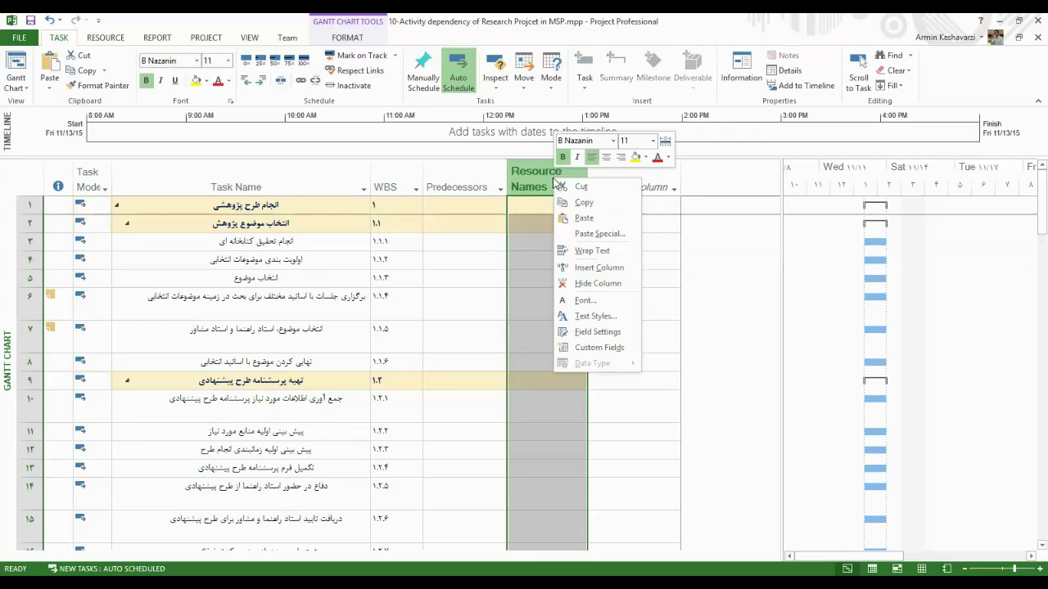
{"action": "left_click", "coordinate": [610, 283]}
{"action": "left_click_drag", "start_coordinate": [783, 229], "coordinate": [508, 238]}
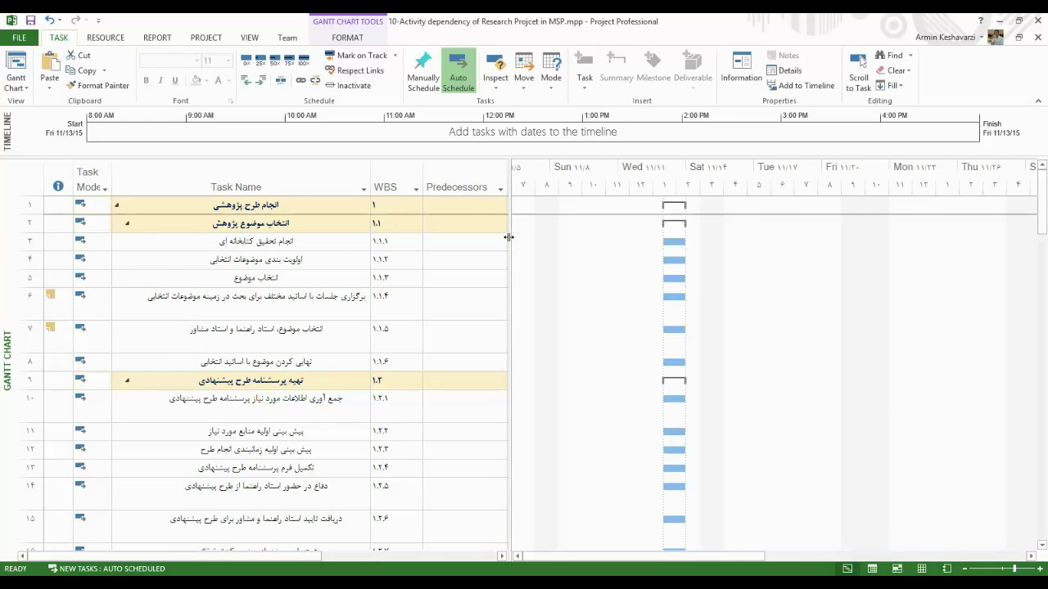
- Look up the predecessor listed for the activity in row 3 of the Excel dependency sheet, comparing with the Project task table
{"action": "left_click", "coordinate": [474, 210]}
{"action": "left_click", "coordinate": [469, 229]}
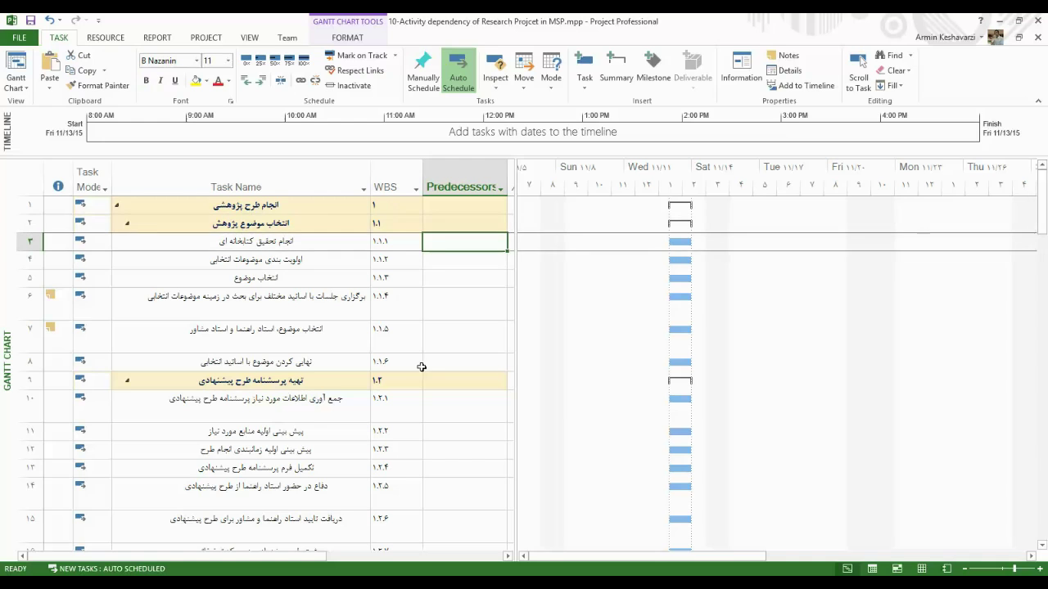
{"action": "key", "text": "alt+Tab"}
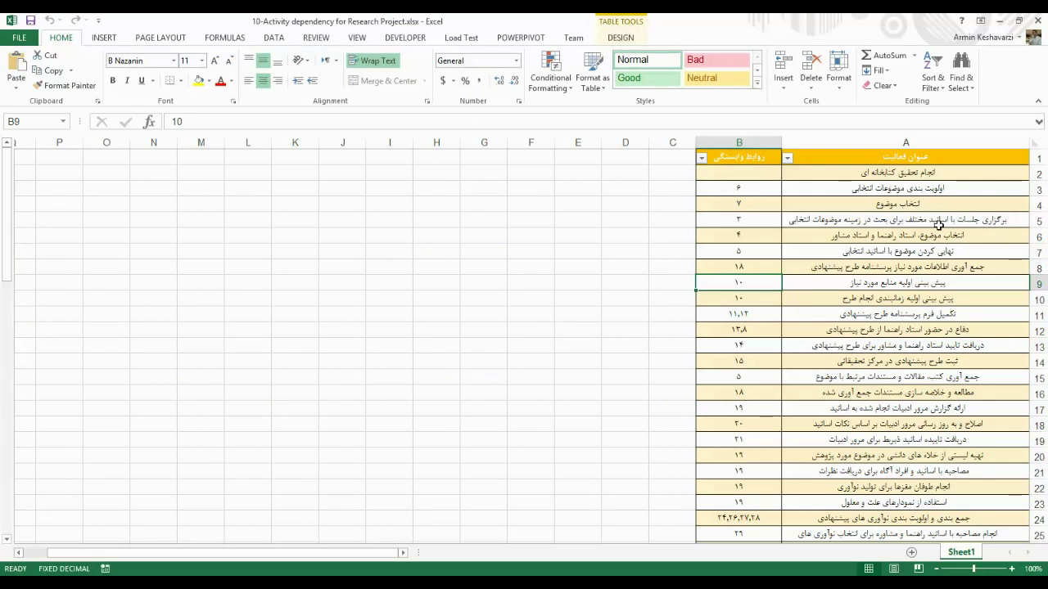
{"action": "left_click", "coordinate": [925, 189]}
{"action": "key", "text": "ctrl+c"}
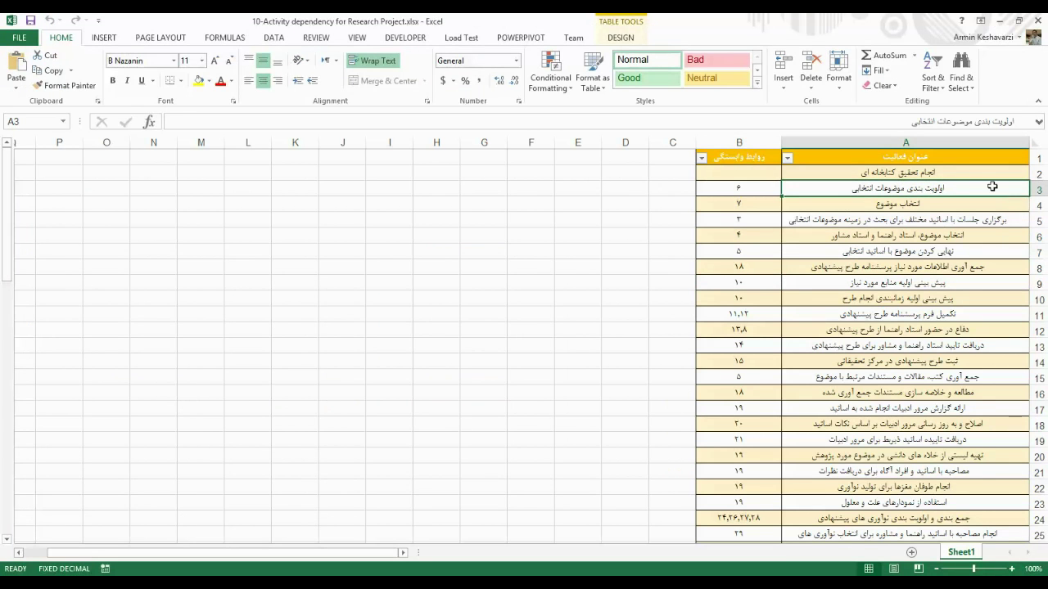
{"action": "key", "text": "alt+Tab"}
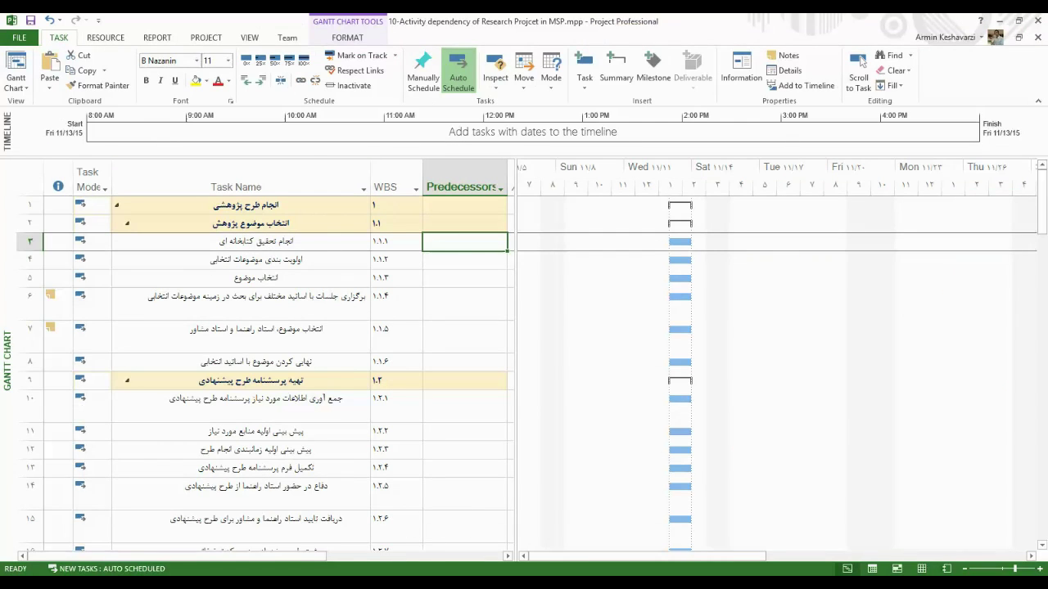
{"action": "key", "text": "alt+Tab"}
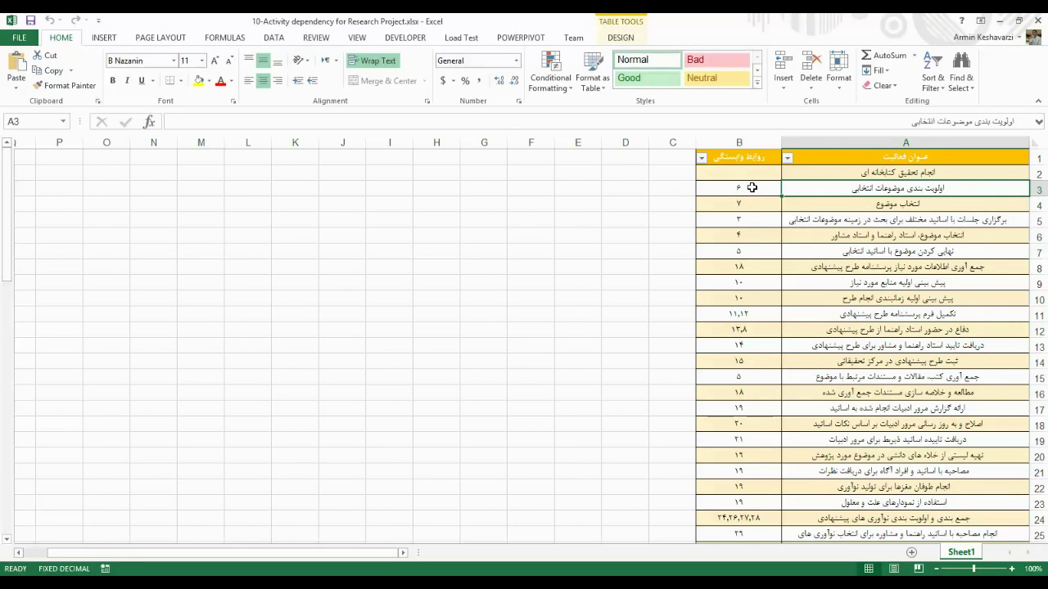
{"action": "left_click_drag", "start_coordinate": [818, 170], "coordinate": [766, 176]}
{"action": "left_click", "coordinate": [767, 188]}
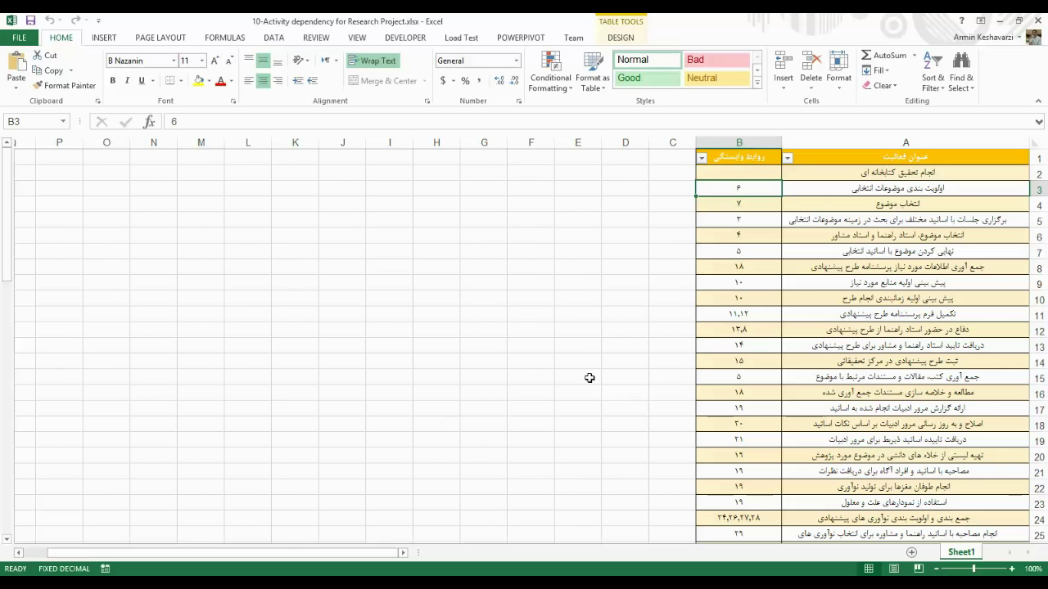
{"action": "key", "text": "alt+Tab"}
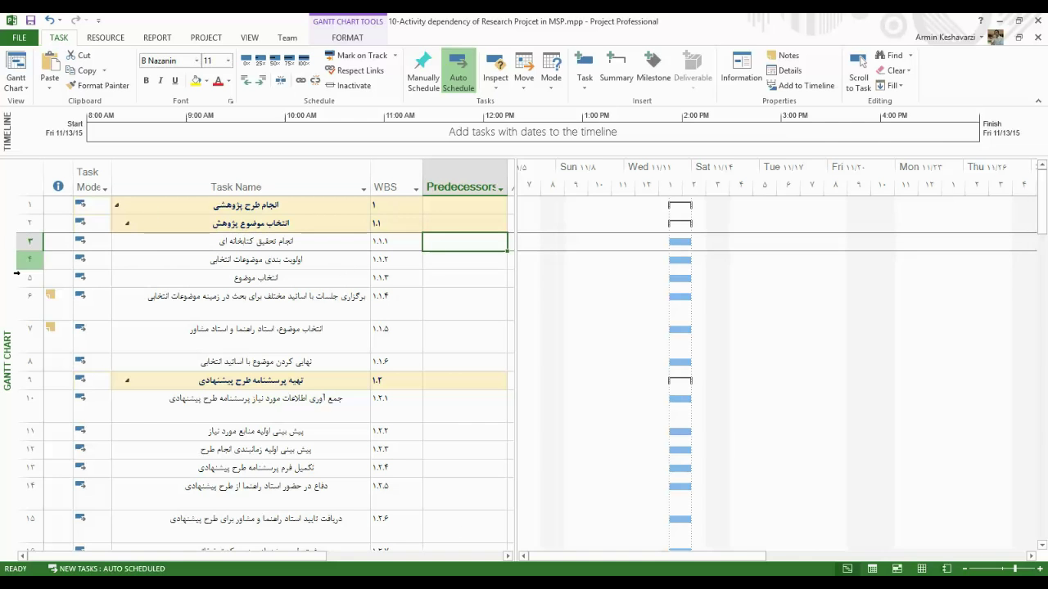
- Widen the Project table area slightly past the Predecessors column, recheck row 3 in Excel, and set the predecessor of task 4 to 6
{"action": "left_click", "coordinate": [21, 301]}
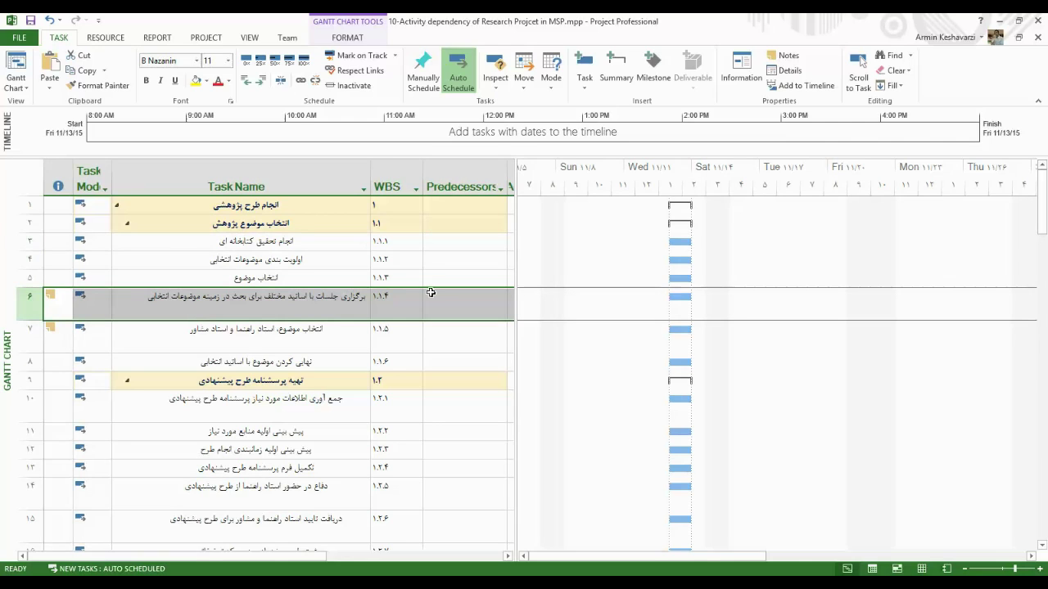
{"action": "left_click_drag", "start_coordinate": [516, 304], "coordinate": [536, 302]}
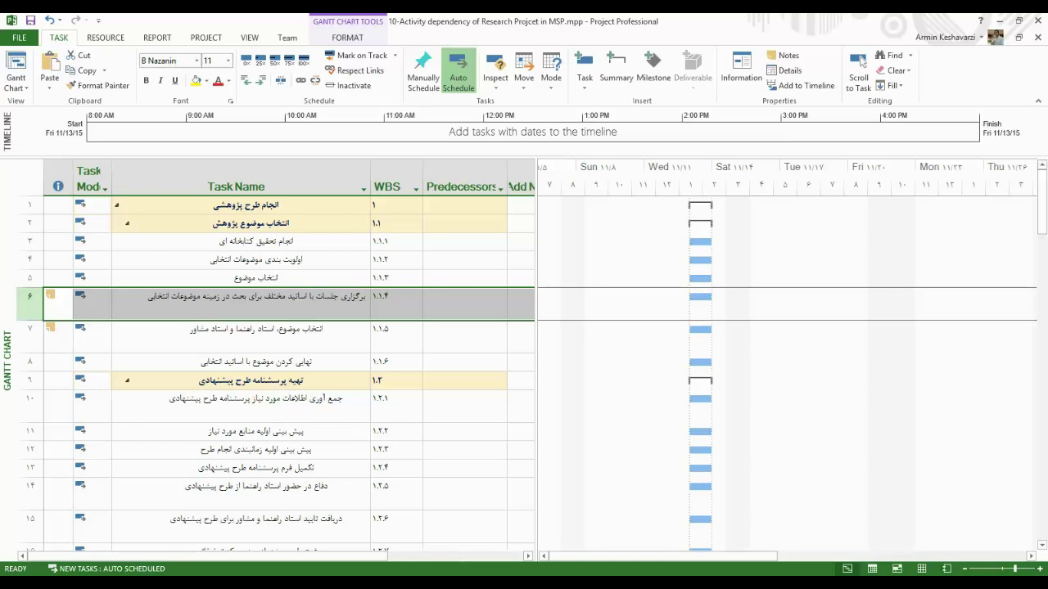
{"action": "key", "text": "alt+Tab"}
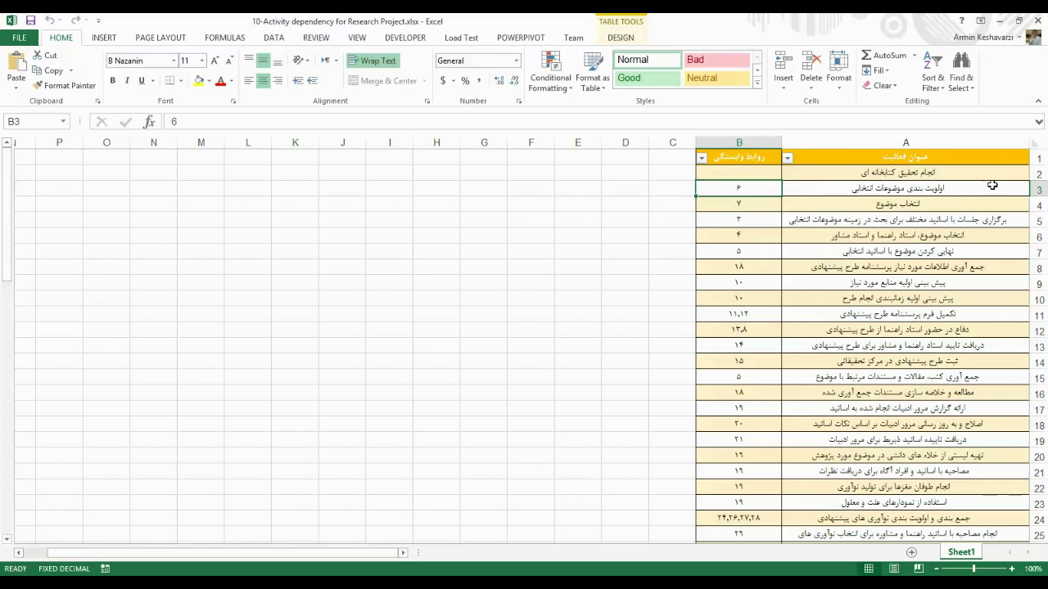
{"action": "left_click", "coordinate": [960, 191]}
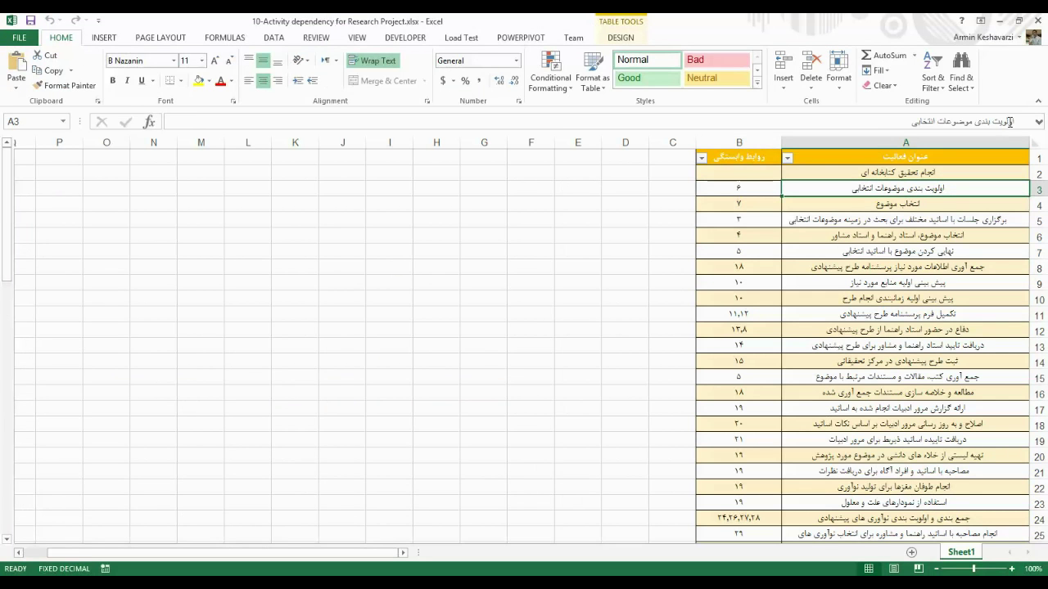
{"action": "left_click", "coordinate": [1000, 20]}
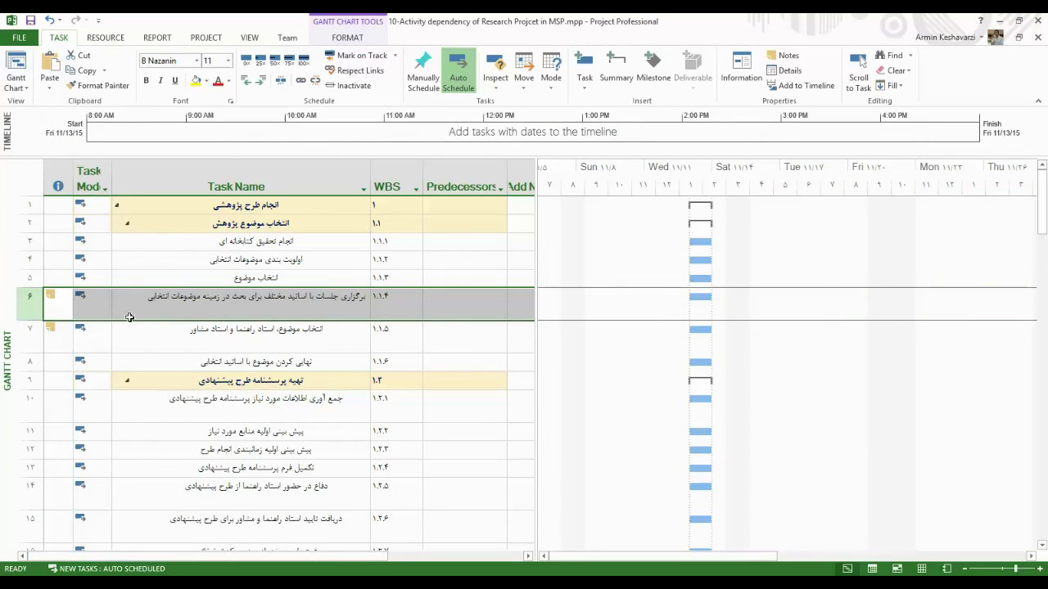
{"action": "left_click", "coordinate": [141, 265]}
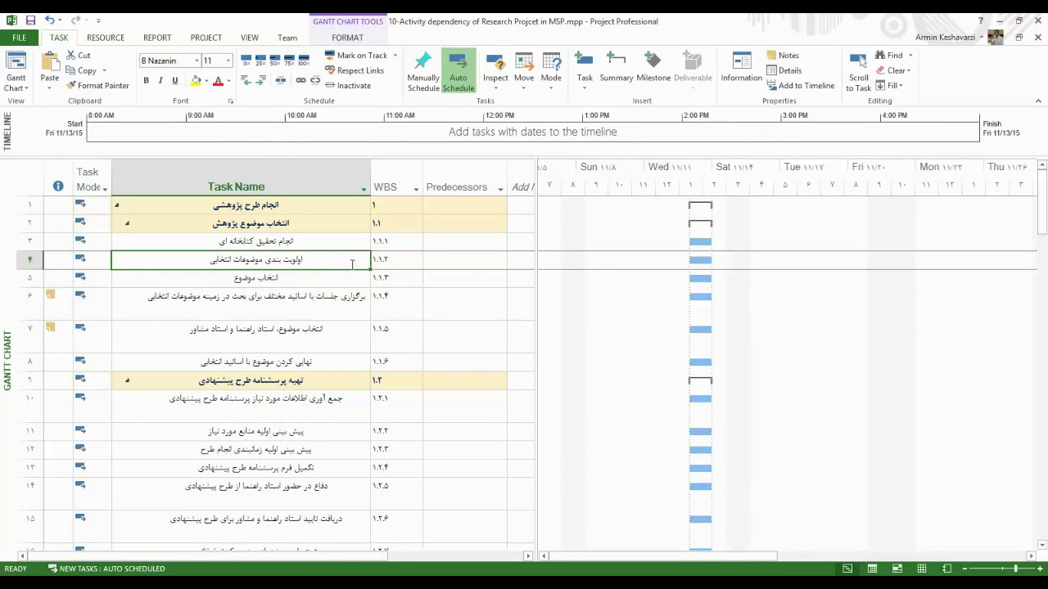
{"action": "left_click", "coordinate": [458, 259]}
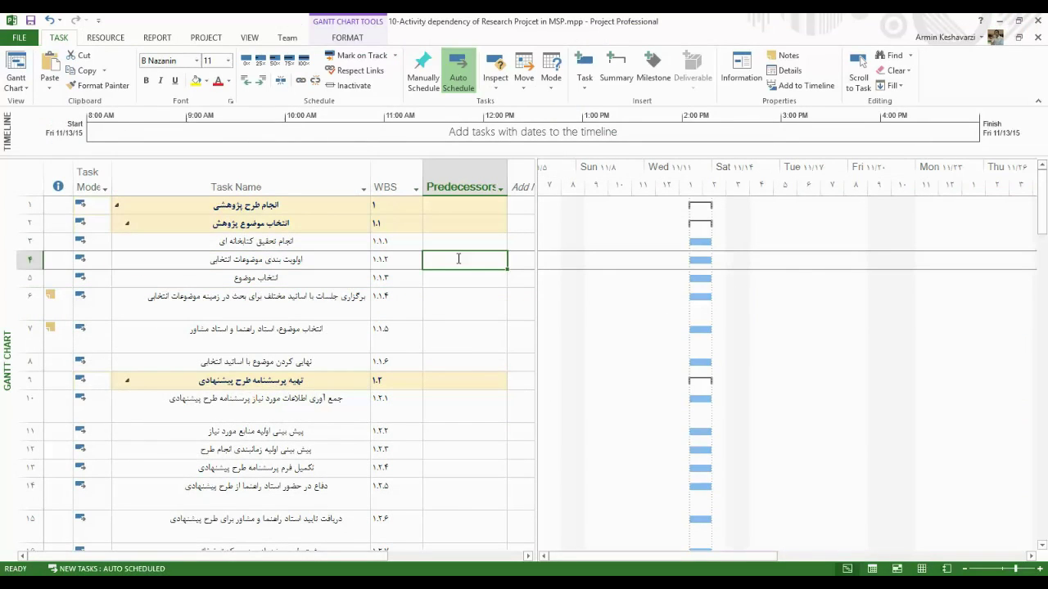
{"action": "type", "text": "6"}
{"action": "key", "text": "Return"}
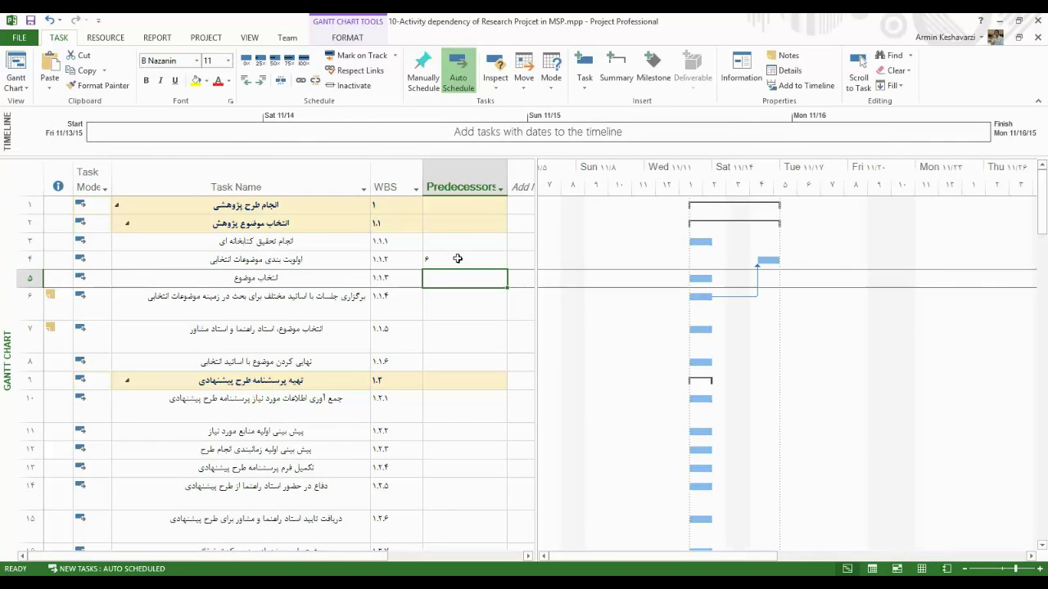
- Examine the link from task 6 to task 4 on the Gantt chart, including its type, task dates and the gap between the bars
{"action": "left_click", "coordinate": [702, 298]}
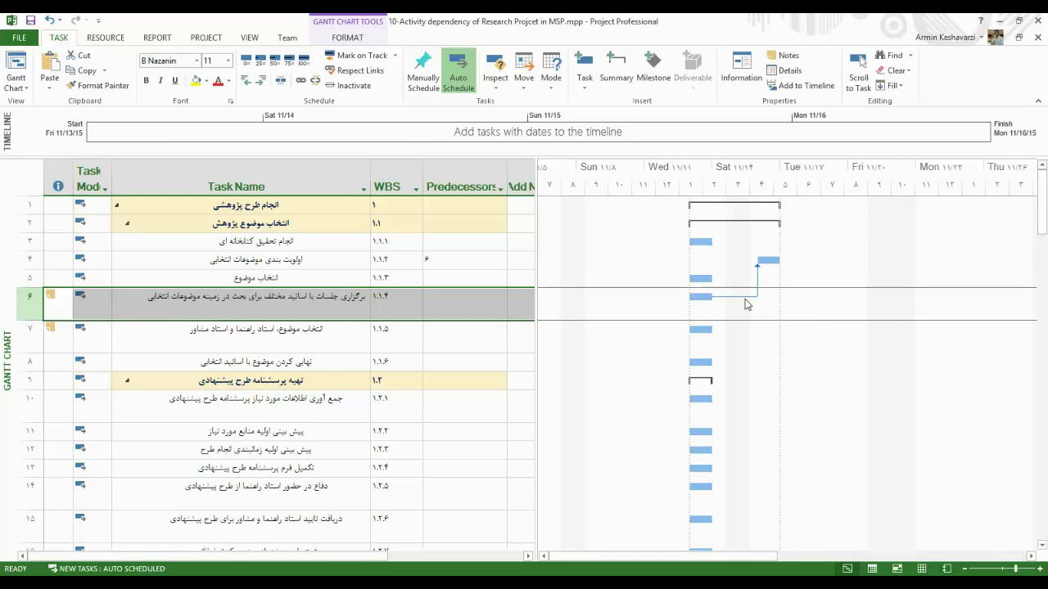
{"action": "mouse_move", "coordinate": [757, 267]}
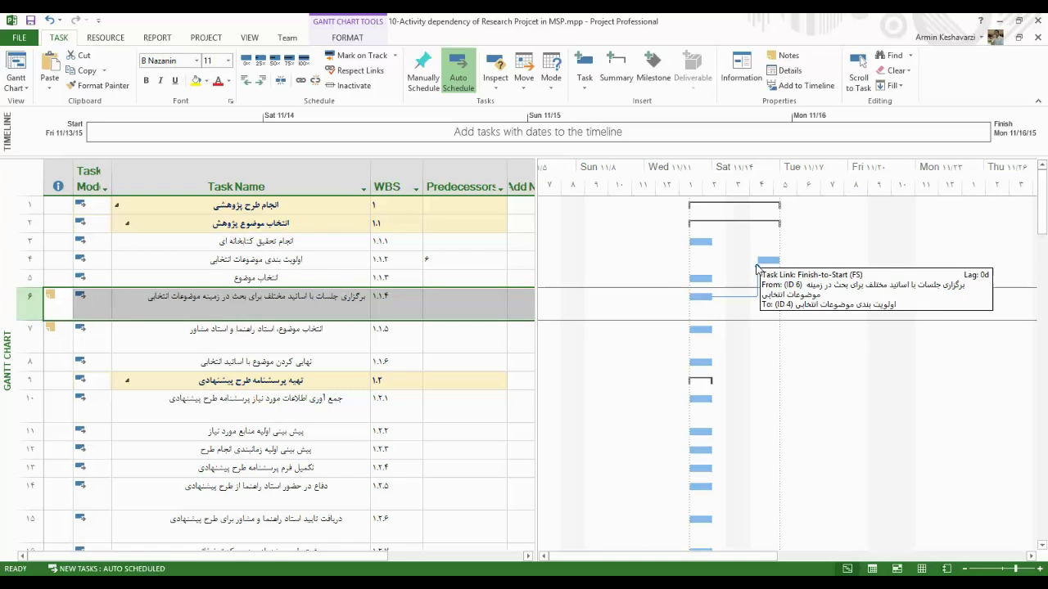
{"action": "left_click", "coordinate": [769, 257]}
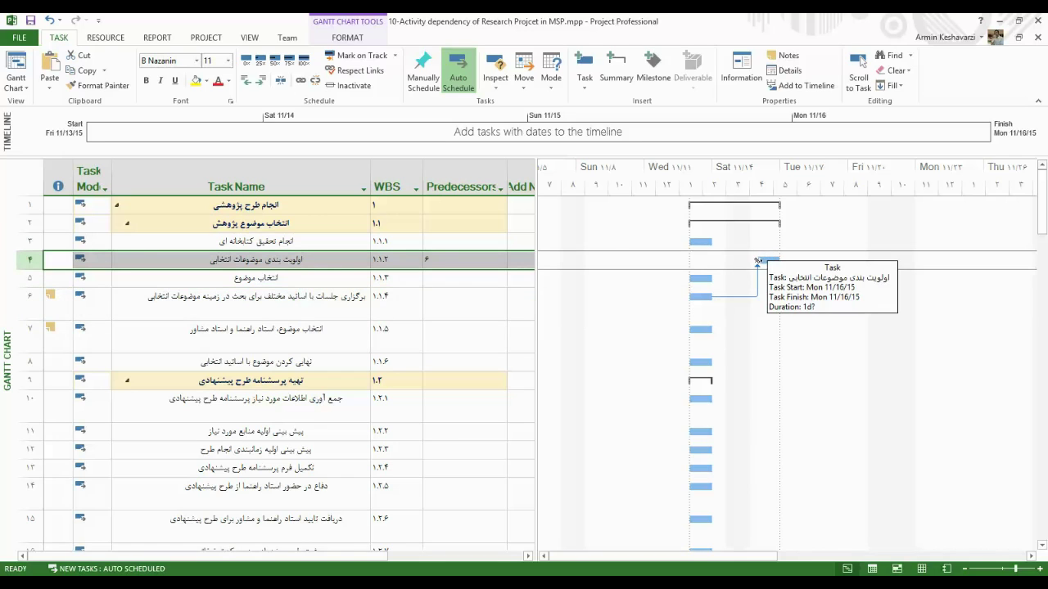
{"action": "mouse_move", "coordinate": [751, 302]}
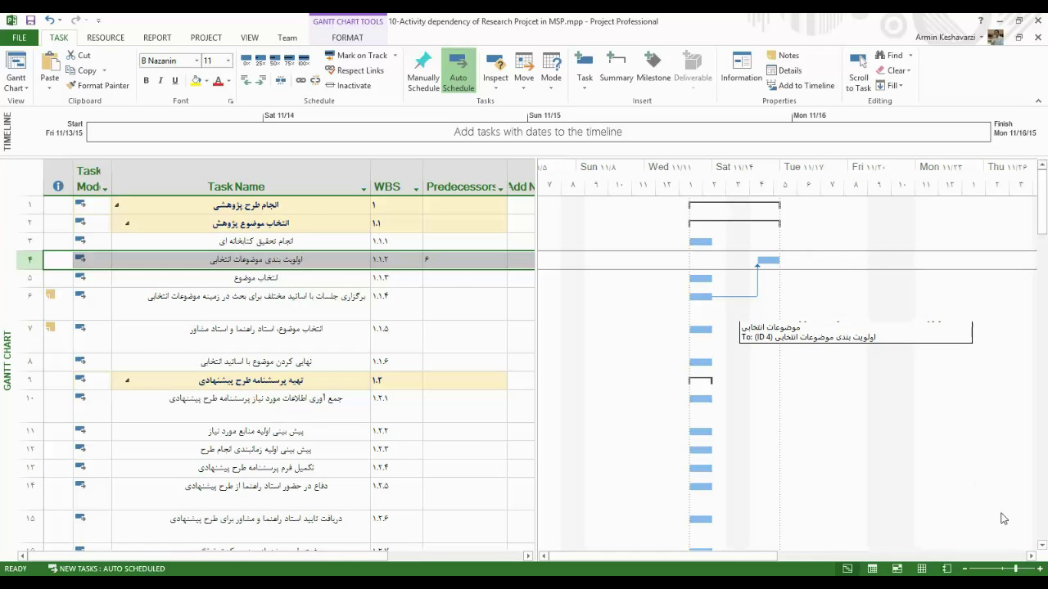
{"action": "left_click", "coordinate": [1040, 569]}
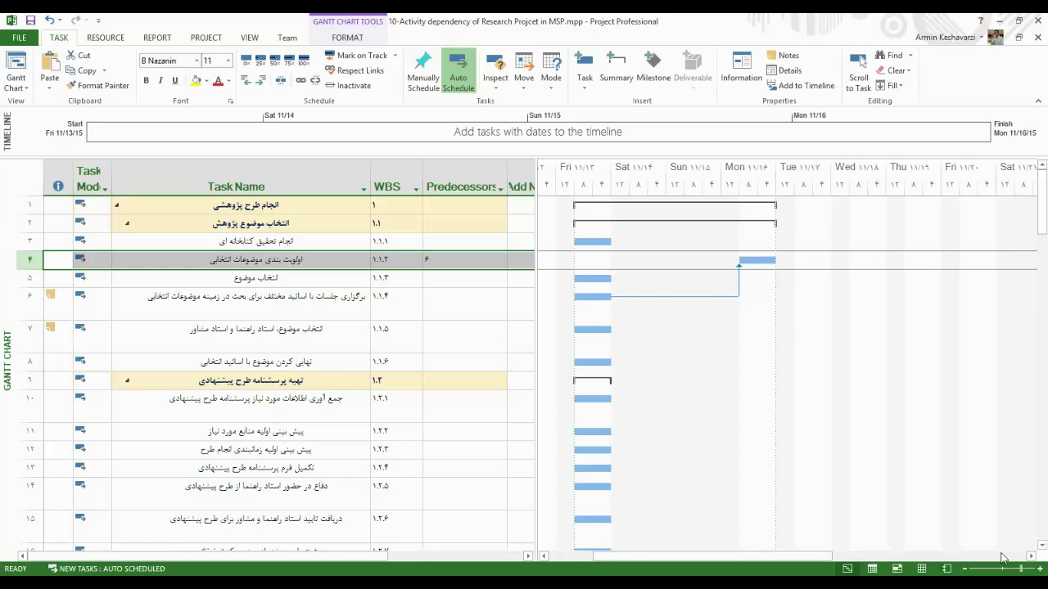
{"action": "left_click", "coordinate": [542, 555]}
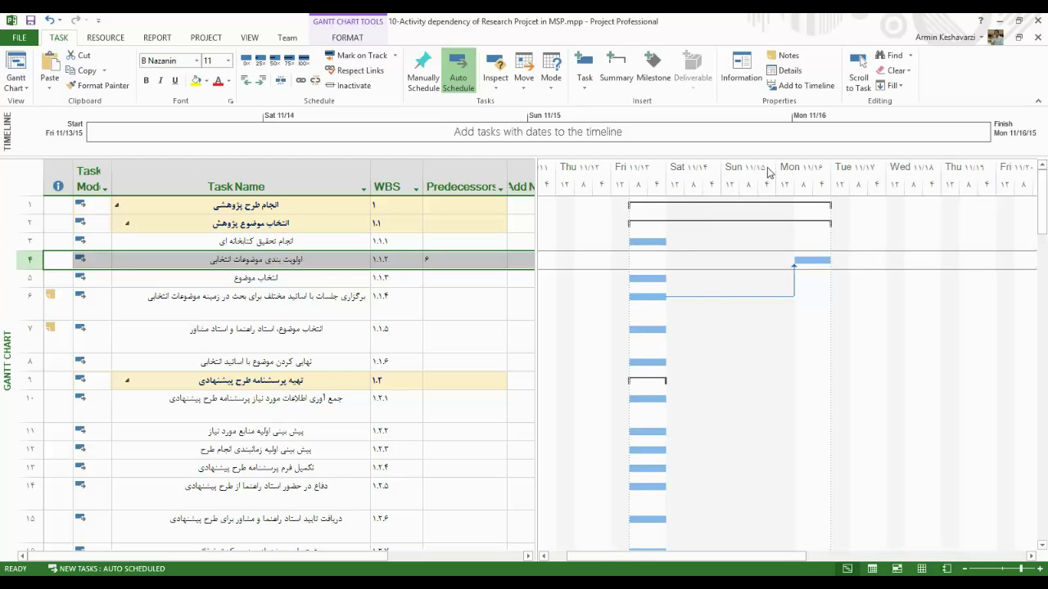
{"action": "right_click", "coordinate": [706, 174]}
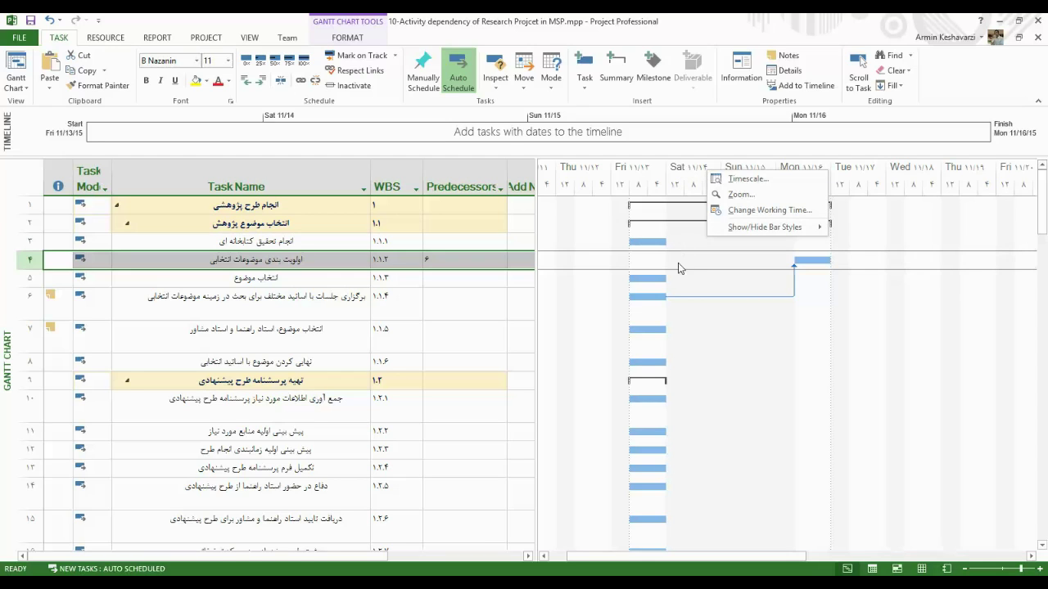
{"action": "left_click", "coordinate": [679, 299]}
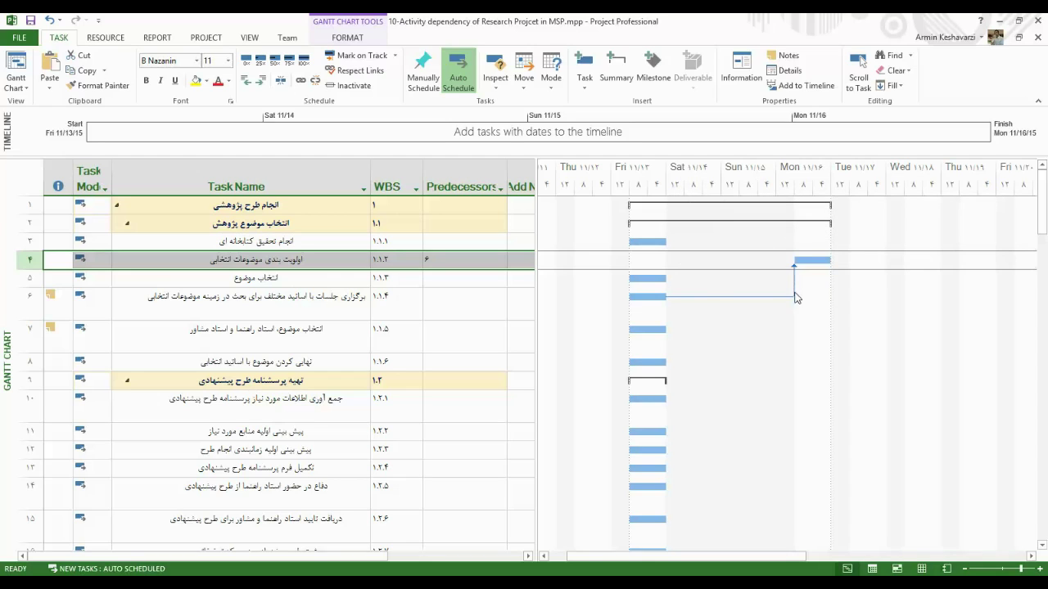
{"action": "left_click", "coordinate": [967, 569]}
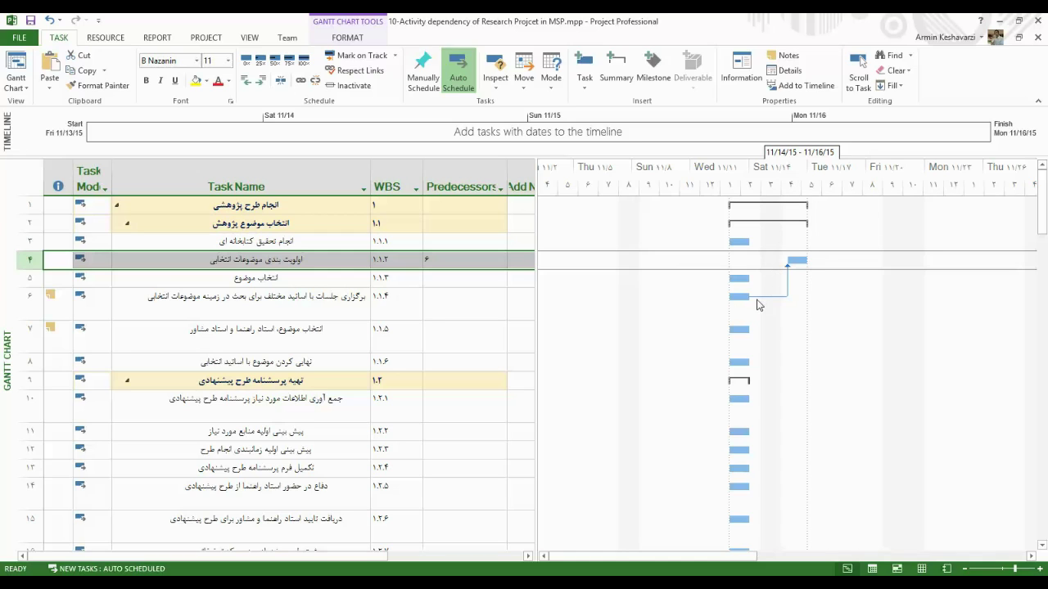
{"action": "mouse_move", "coordinate": [776, 302]}
- Check row 4 of the Excel dependency sheet and set the predecessor of task 5 to 7 in the Project table
{"action": "key", "text": "alt+Tab"}
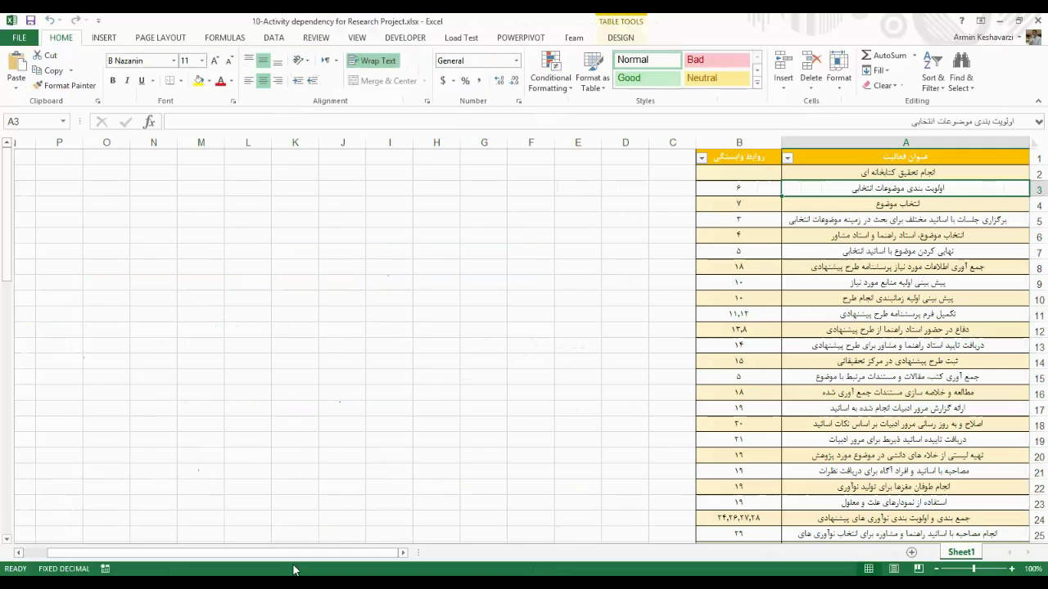
{"action": "left_click", "coordinate": [945, 204]}
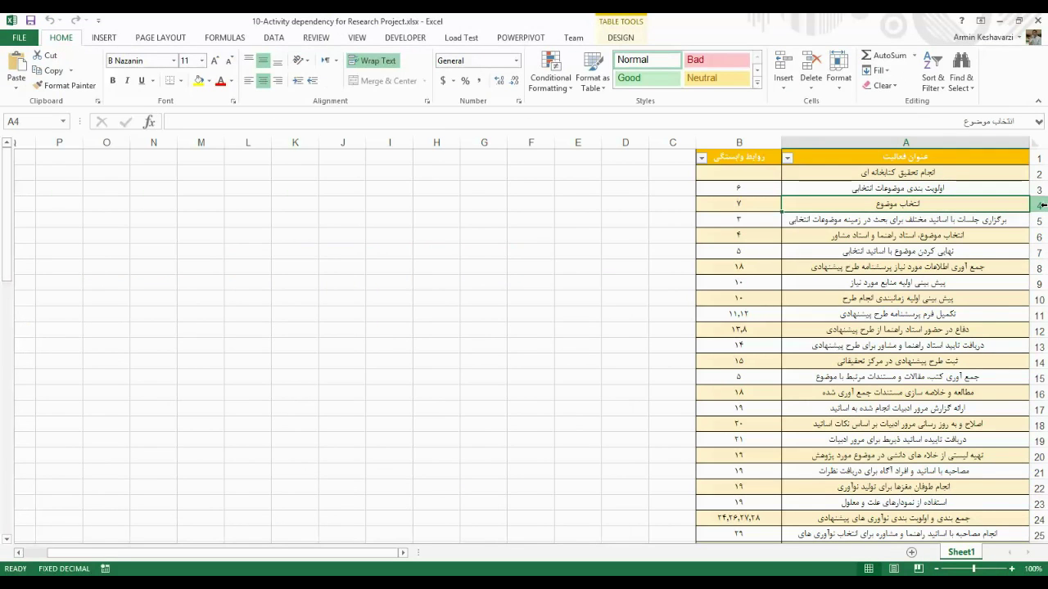
{"action": "left_click", "coordinate": [1038, 203]}
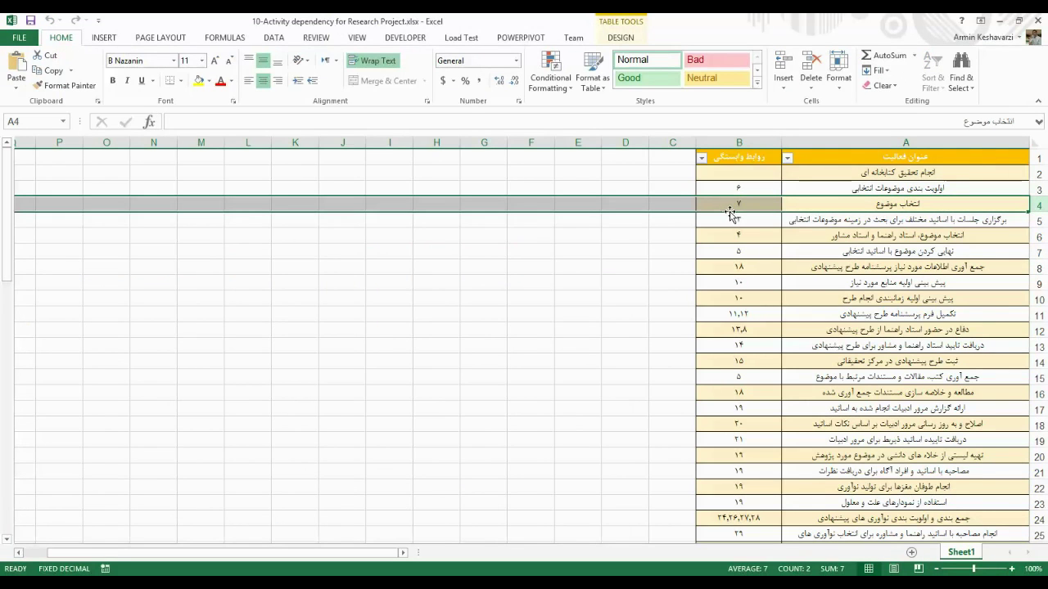
{"action": "key", "text": "alt+Tab"}
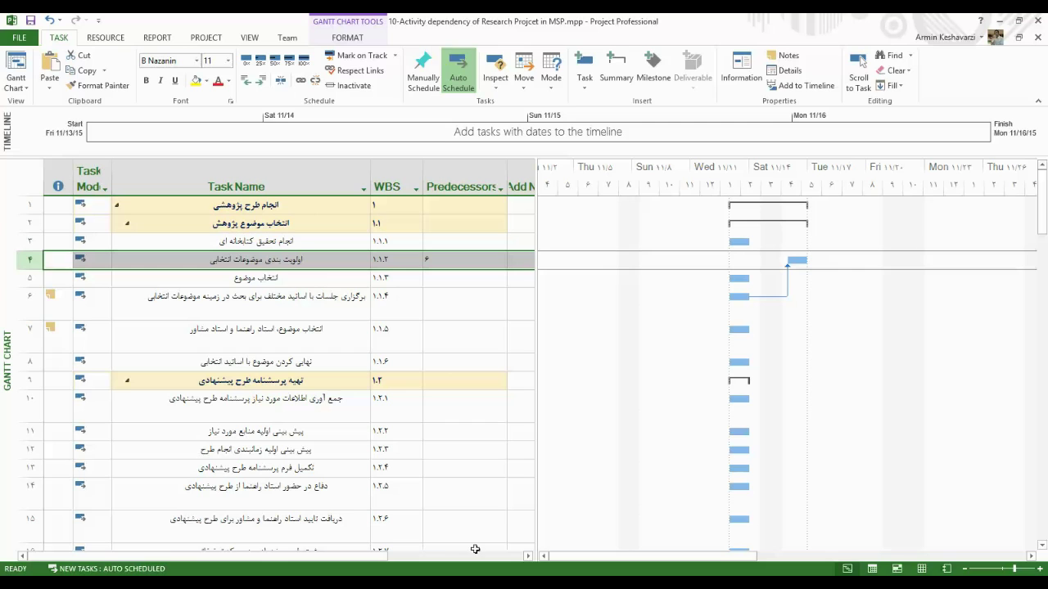
{"action": "left_click", "coordinate": [441, 279]}
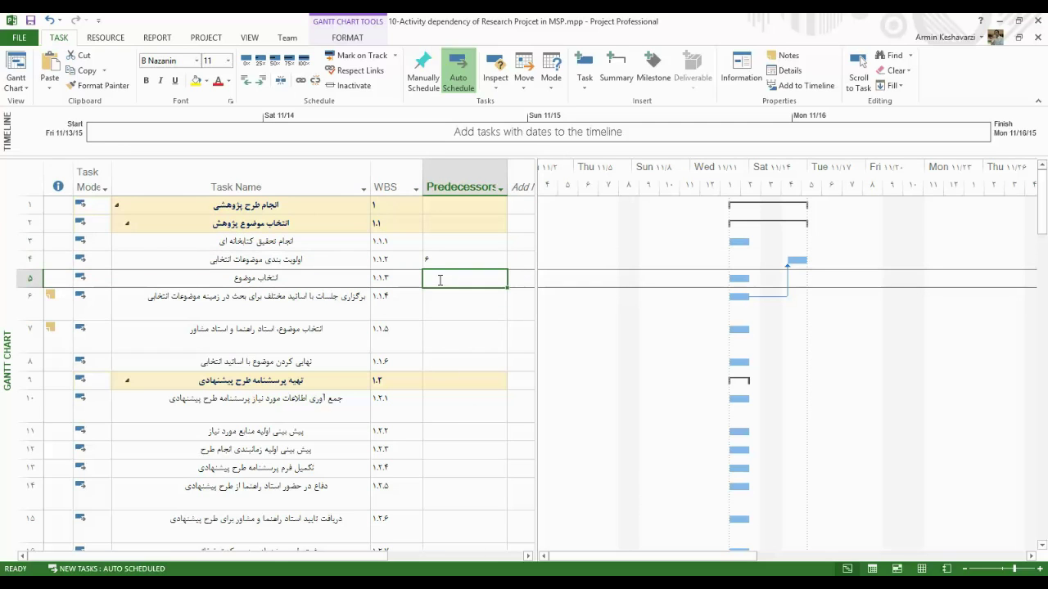
{"action": "type", "text": "7"}
{"action": "key", "text": "Return"}
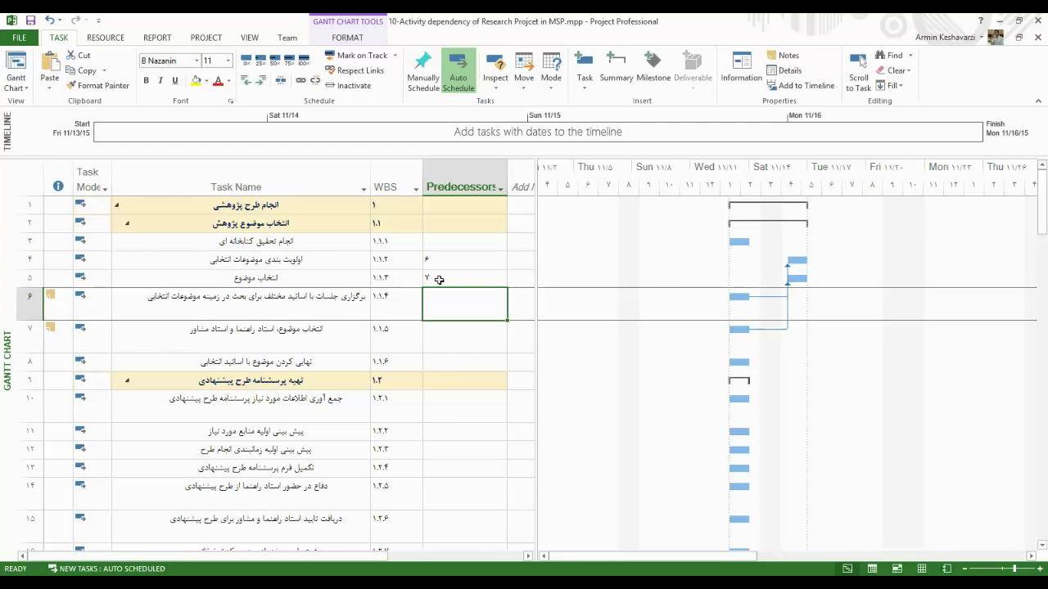
- Switch to Excel and look up the predecessor listed for the activity in row 5 of the dependency sheet
{"action": "key", "text": "alt+Tab"}
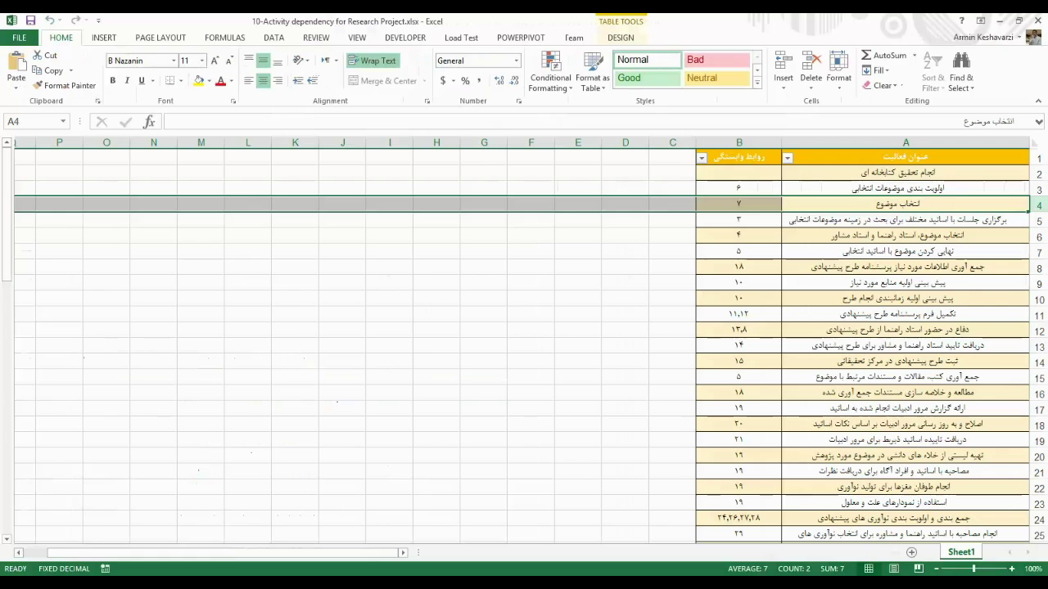
{"action": "left_click", "coordinate": [897, 220]}
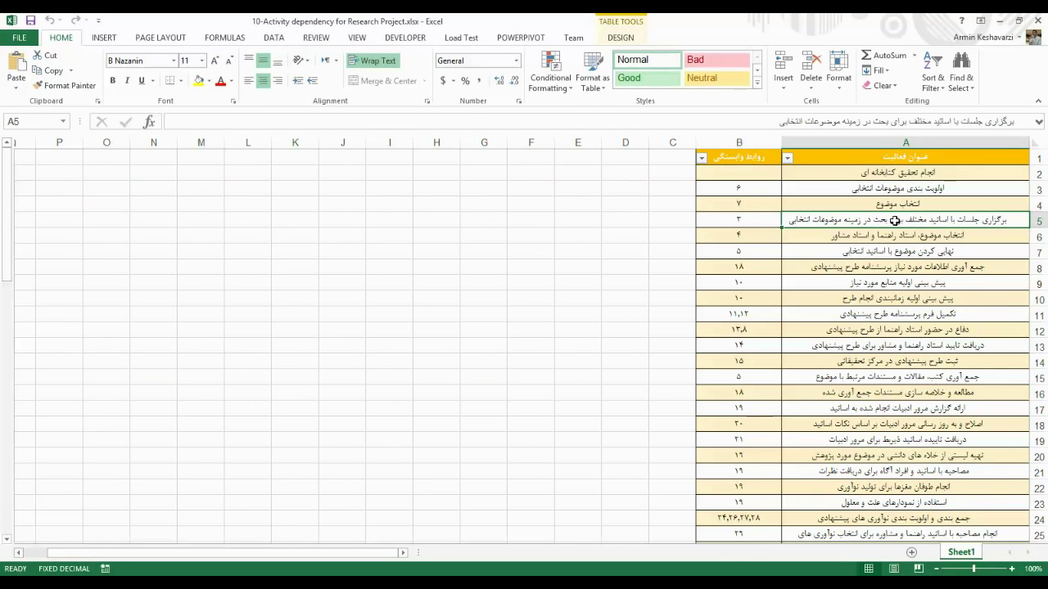
{"action": "left_click_drag", "start_coordinate": [731, 214], "coordinate": [825, 216]}
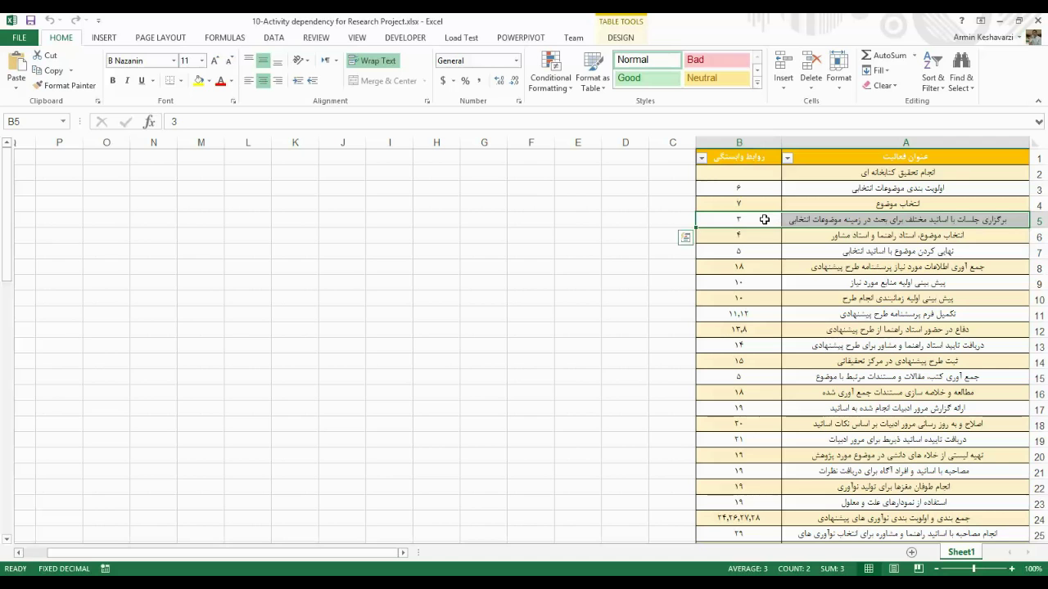
- Back in Project, set the predecessor of task 6 to 3 through Task Information, checking the link's type and lag before accepting
{"action": "key", "text": "alt+Tab"}
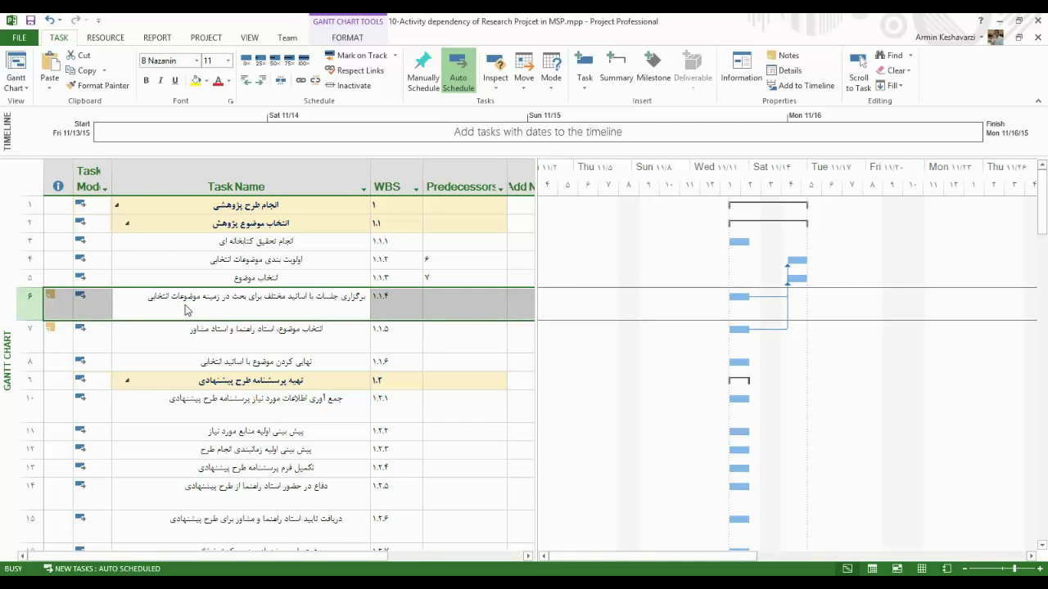
{"action": "double_click", "coordinate": [185, 309]}
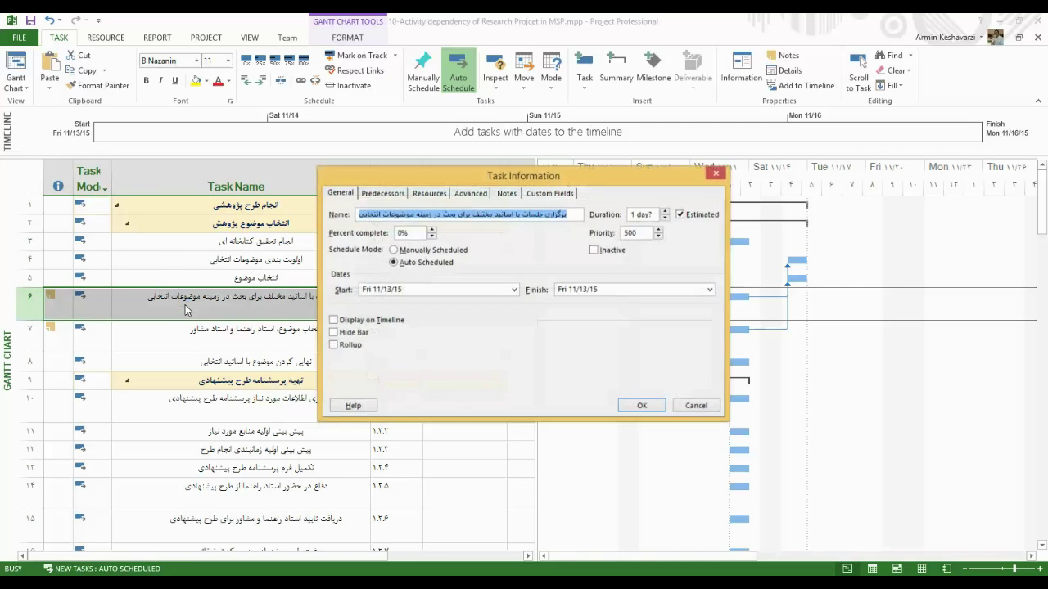
{"action": "left_click", "coordinate": [383, 194]}
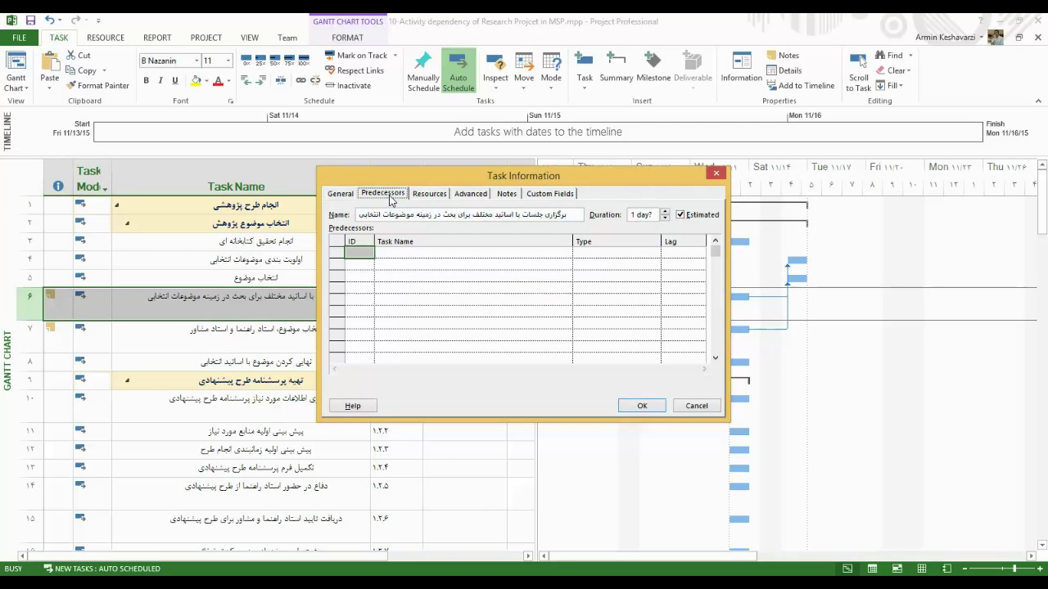
{"action": "left_click", "coordinate": [360, 253]}
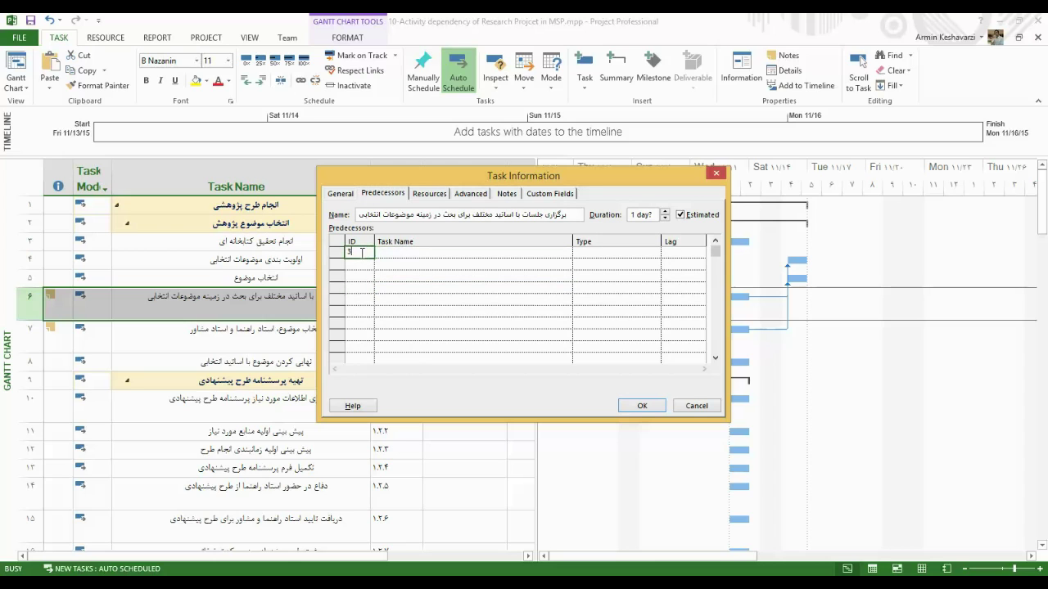
{"action": "type", "text": "3"}
{"action": "key", "text": "Return"}
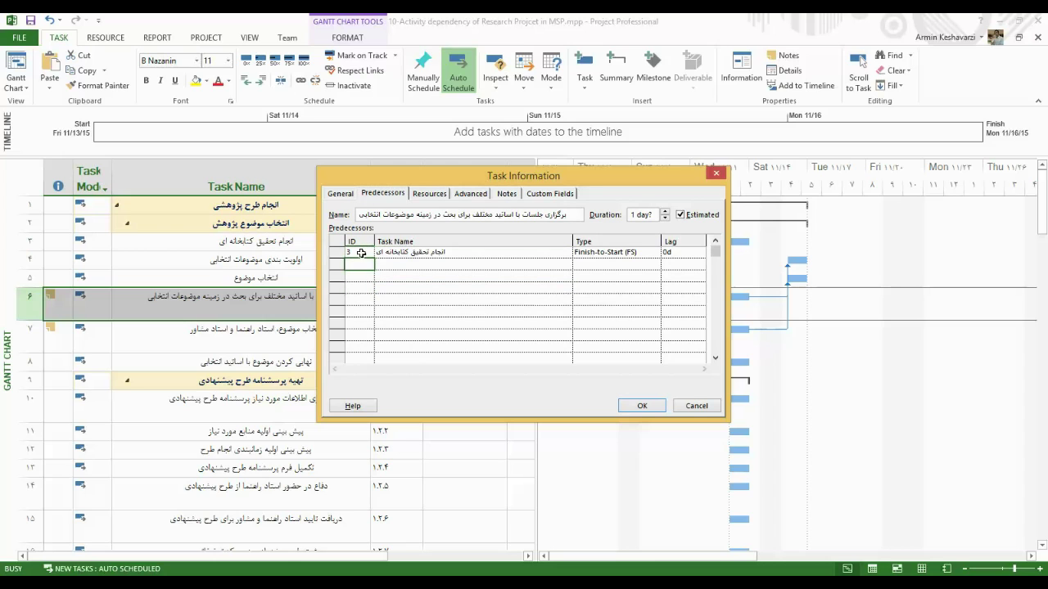
{"action": "left_click", "coordinate": [409, 254]}
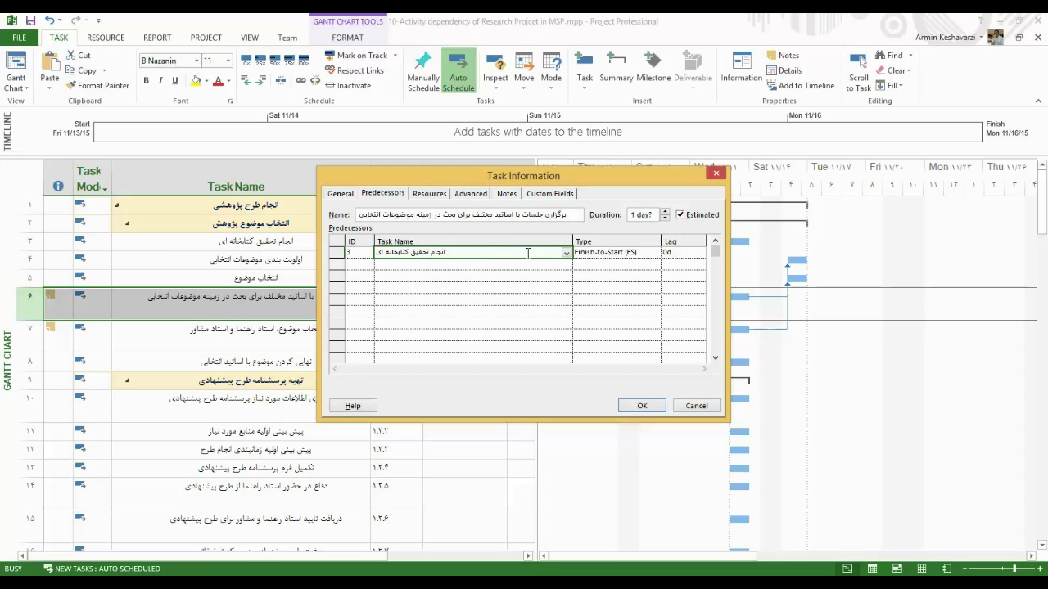
{"action": "left_click", "coordinate": [609, 252]}
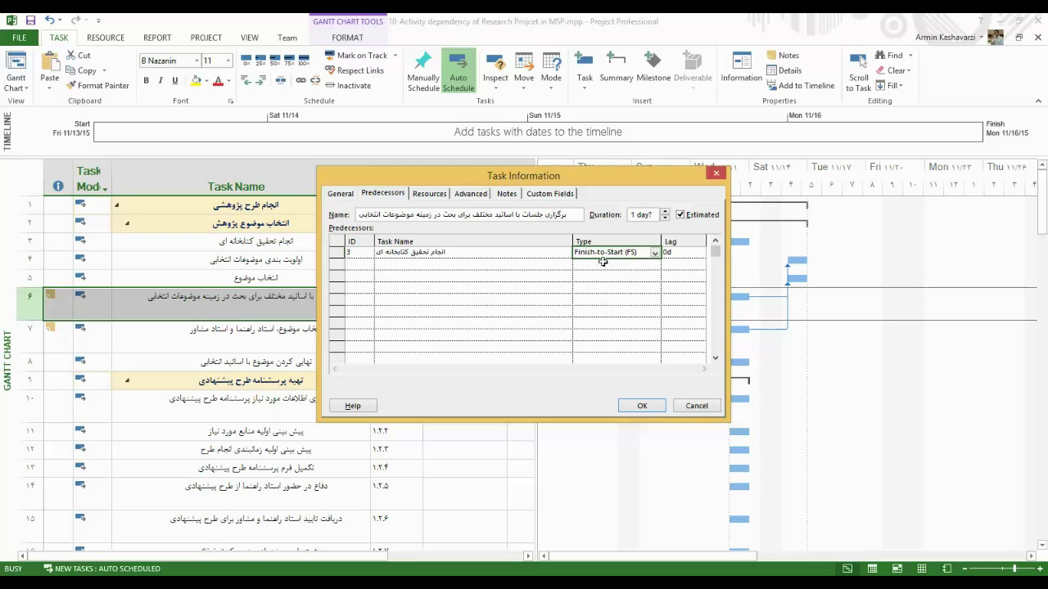
{"action": "left_click", "coordinate": [684, 256]}
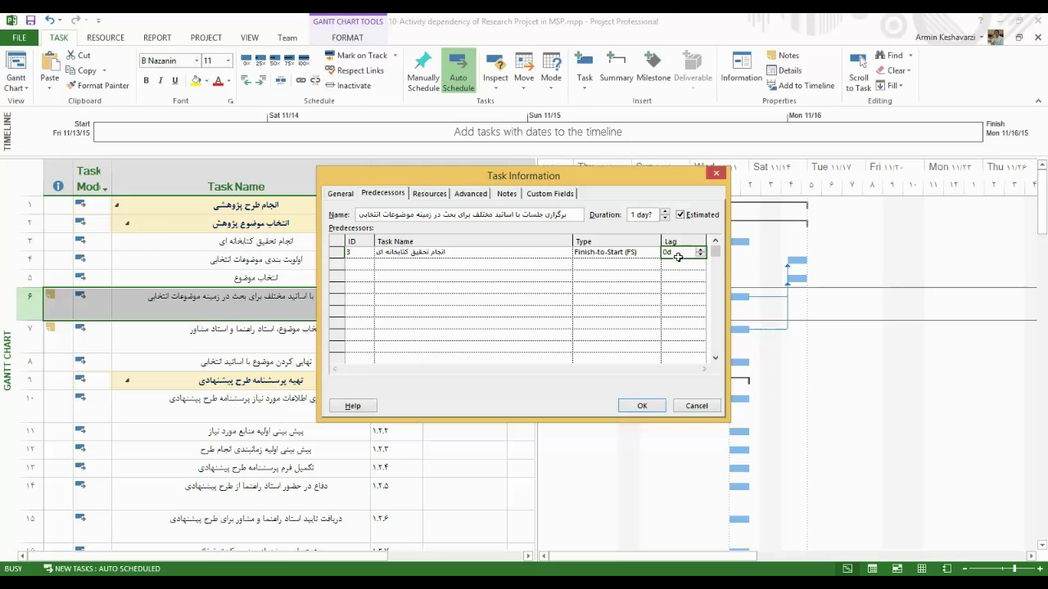
{"action": "left_click", "coordinate": [641, 406]}
{"action": "left_click", "coordinate": [434, 303]}
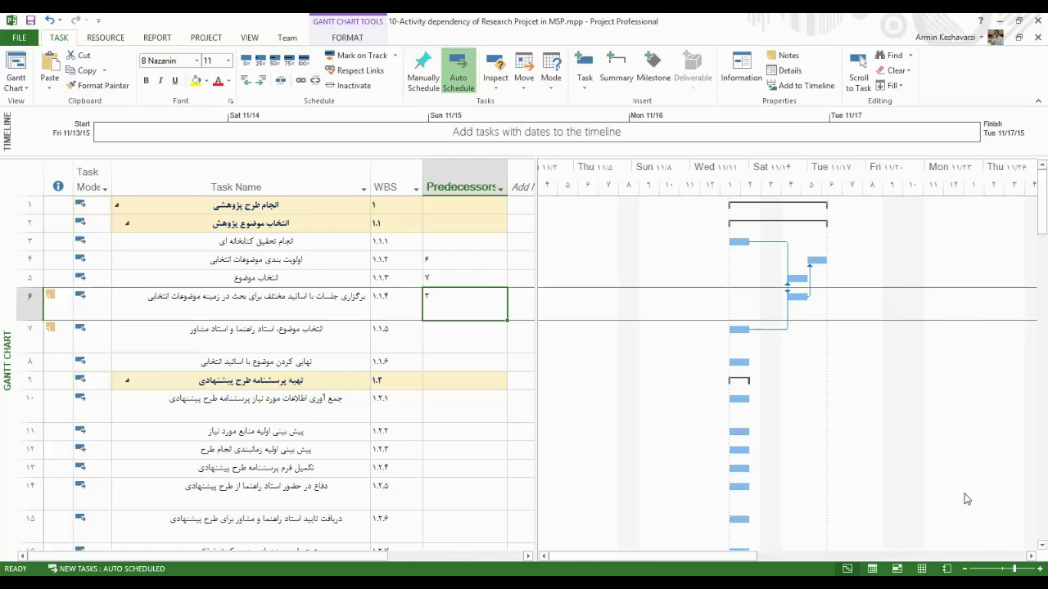
- Examine the bars of tasks 3, 5 and 6 and their dependency links on the Gantt chart at different time scales
{"action": "left_click", "coordinate": [1042, 568]}
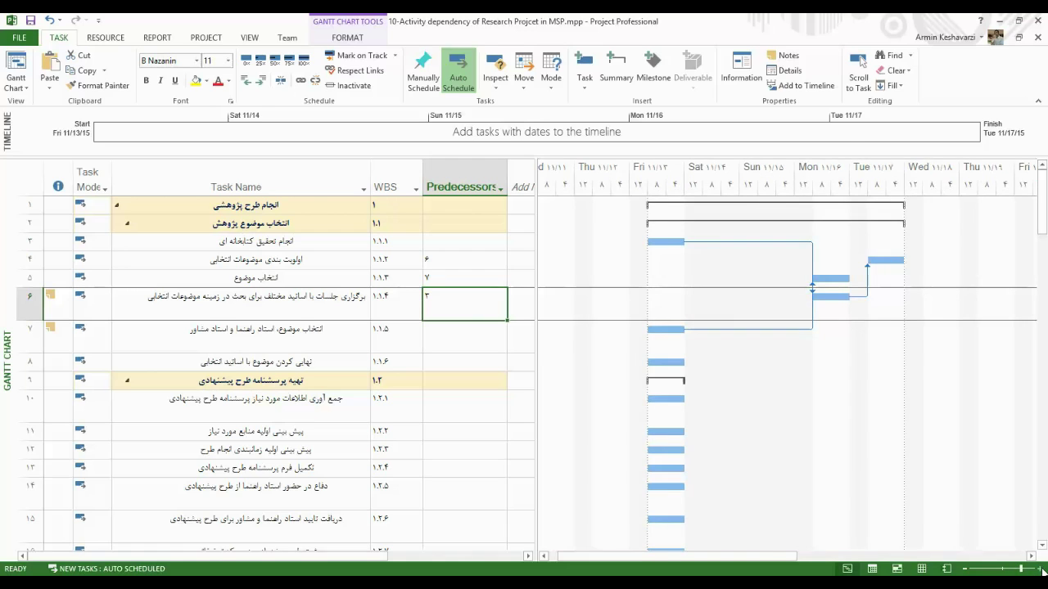
{"action": "left_click", "coordinate": [1041, 569]}
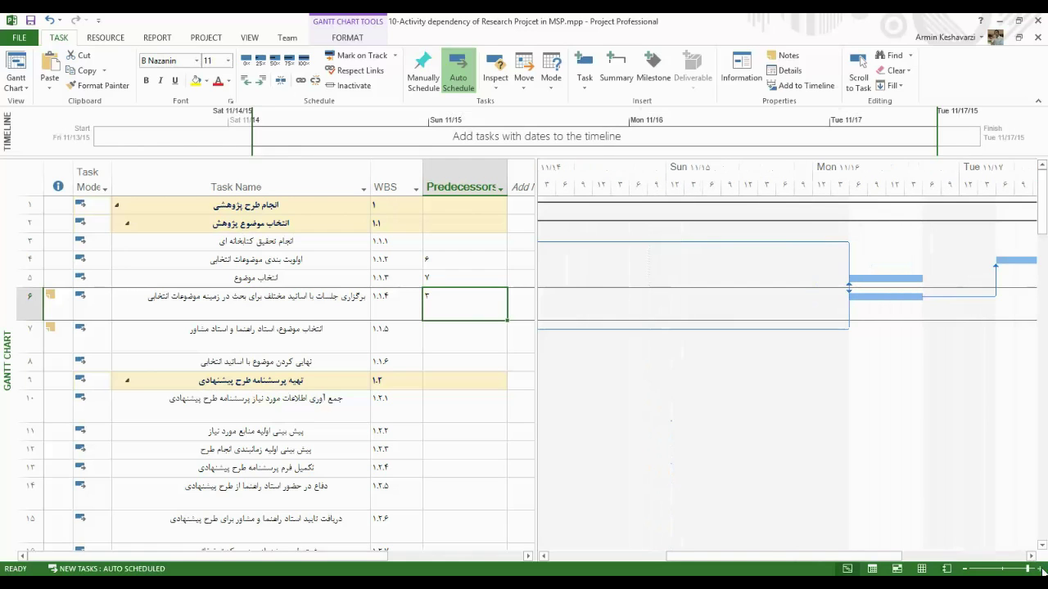
{"action": "left_click", "coordinate": [964, 569]}
{"action": "left_click", "coordinate": [964, 569]}
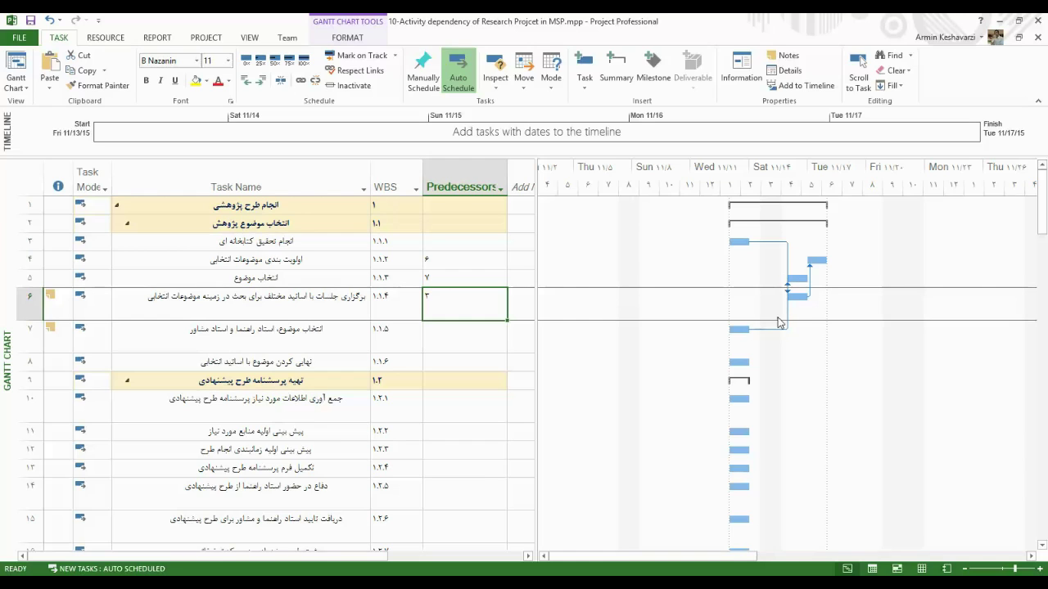
{"action": "left_click", "coordinate": [799, 277]}
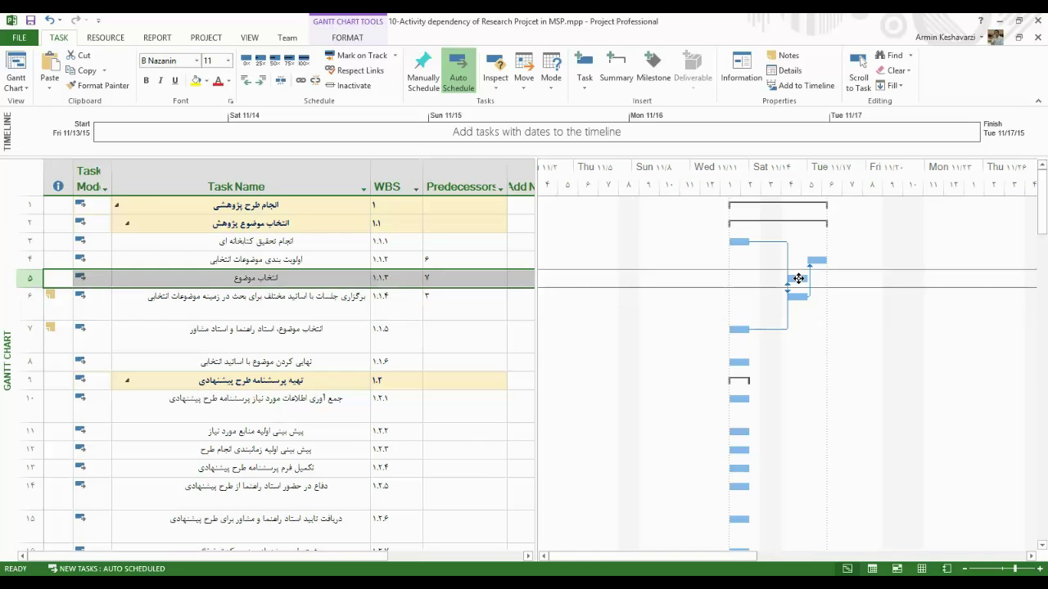
{"action": "left_click", "coordinate": [741, 241]}
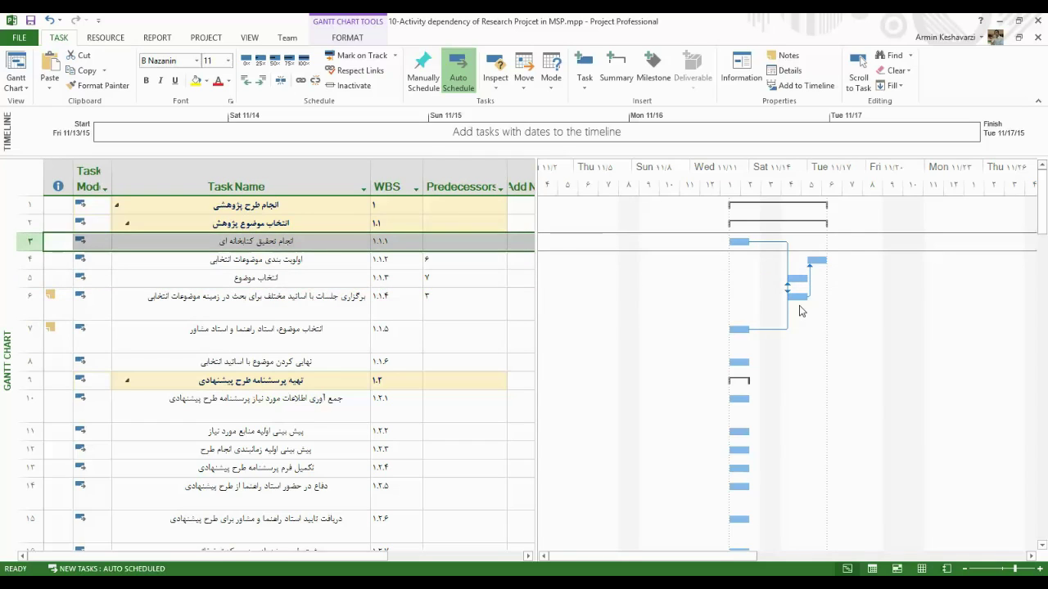
{"action": "left_click", "coordinate": [792, 297]}
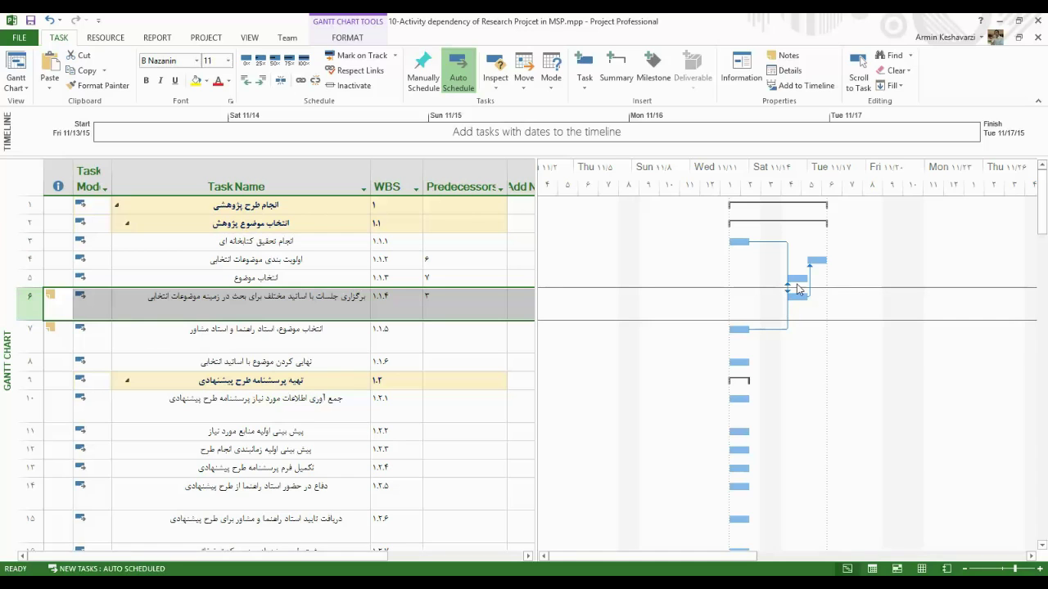
{"action": "left_click", "coordinate": [797, 278]}
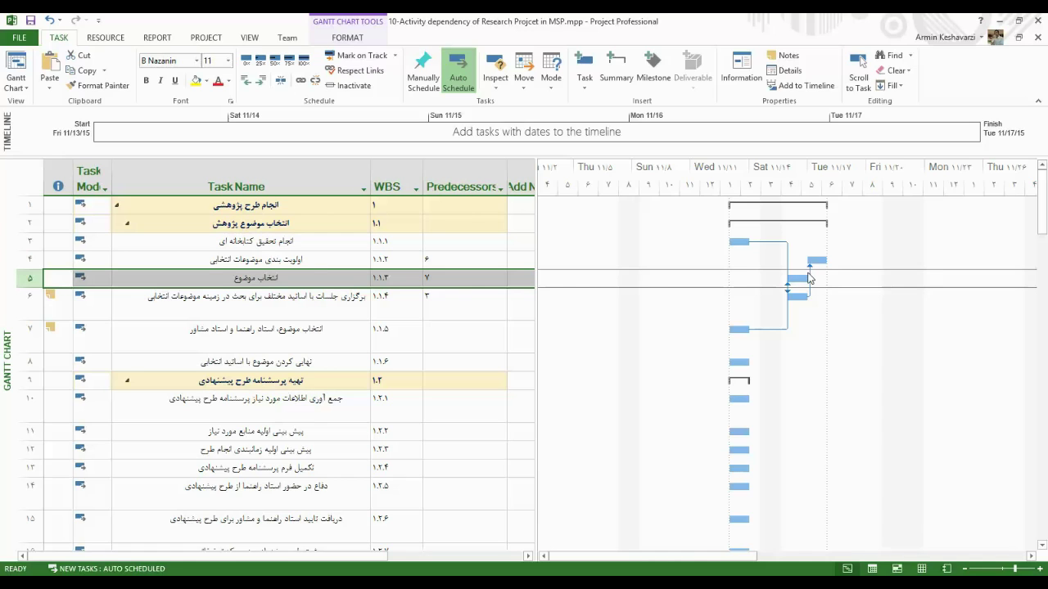
- Check row 6 of the Excel dependency sheet and set the predecessor of task 7 to 4 in the Project table
{"action": "left_click", "coordinate": [448, 339]}
{"action": "key", "text": "alt+Tab"}
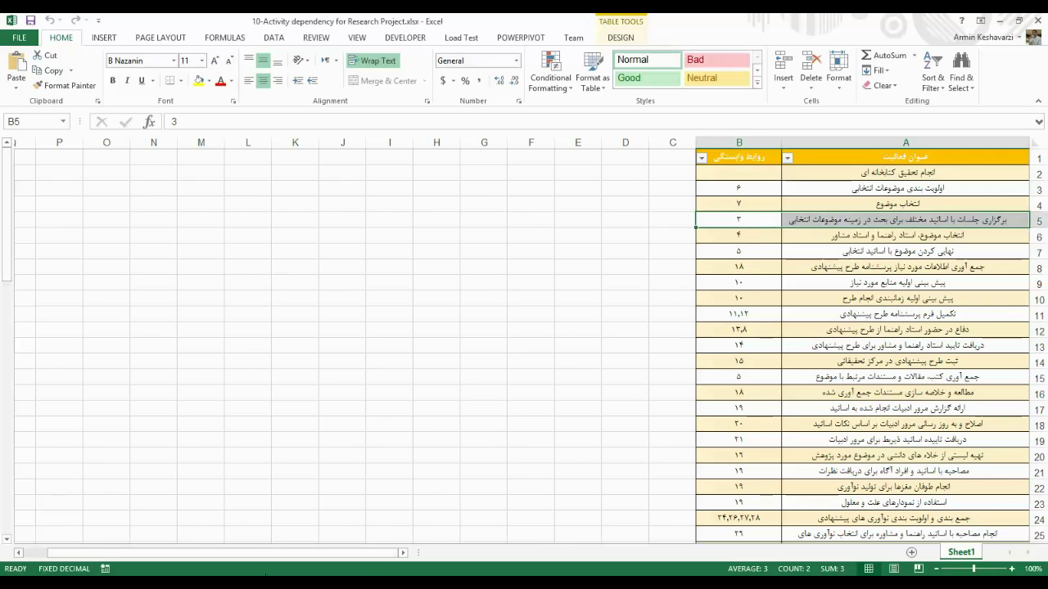
{"action": "left_click", "coordinate": [1007, 238]}
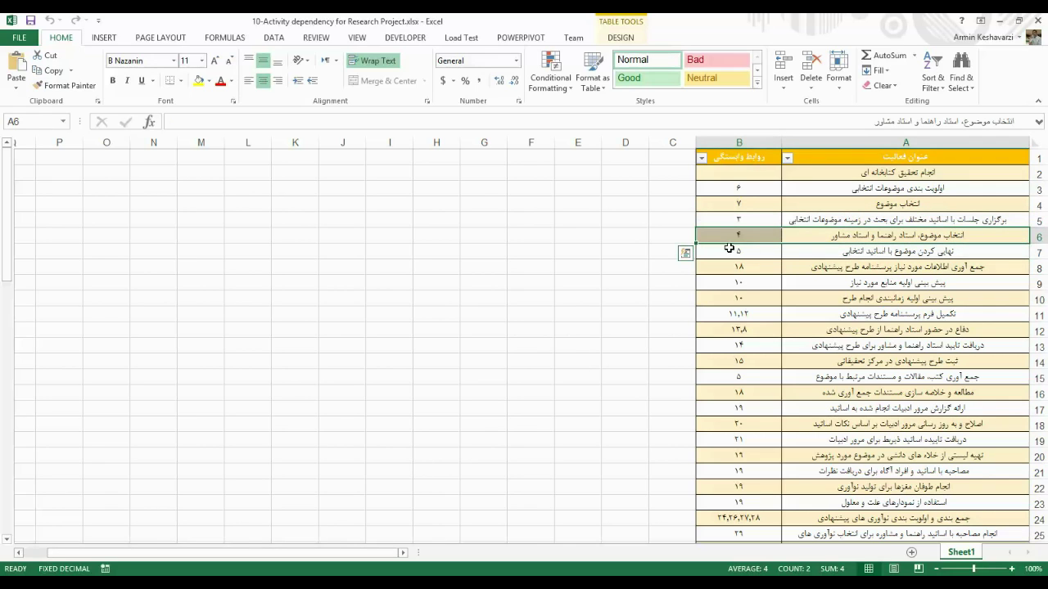
{"action": "key", "text": "alt+Tab"}
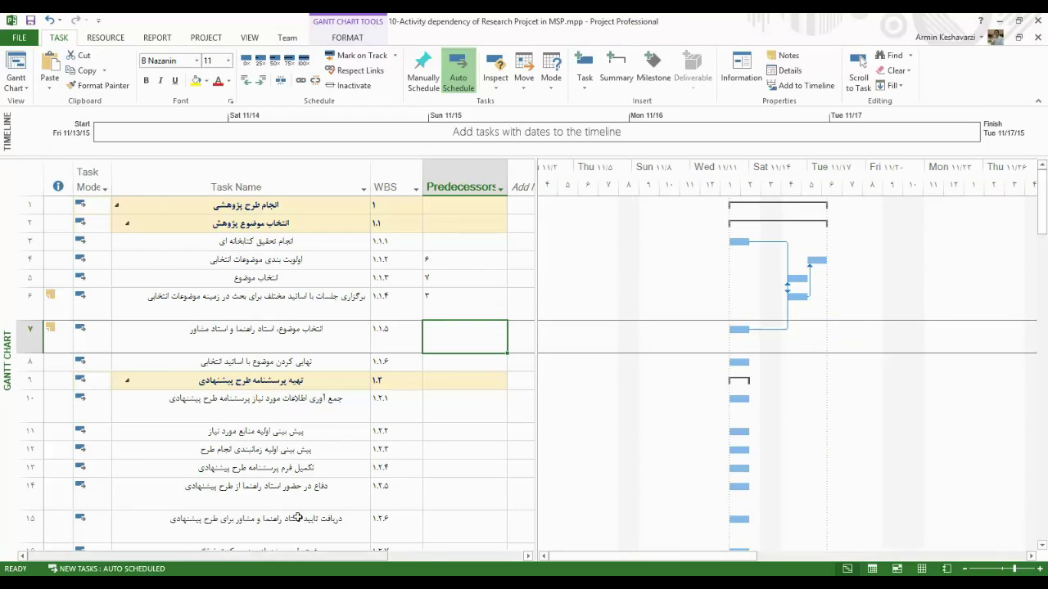
{"action": "type", "text": "4"}
{"action": "key", "text": "Return"}
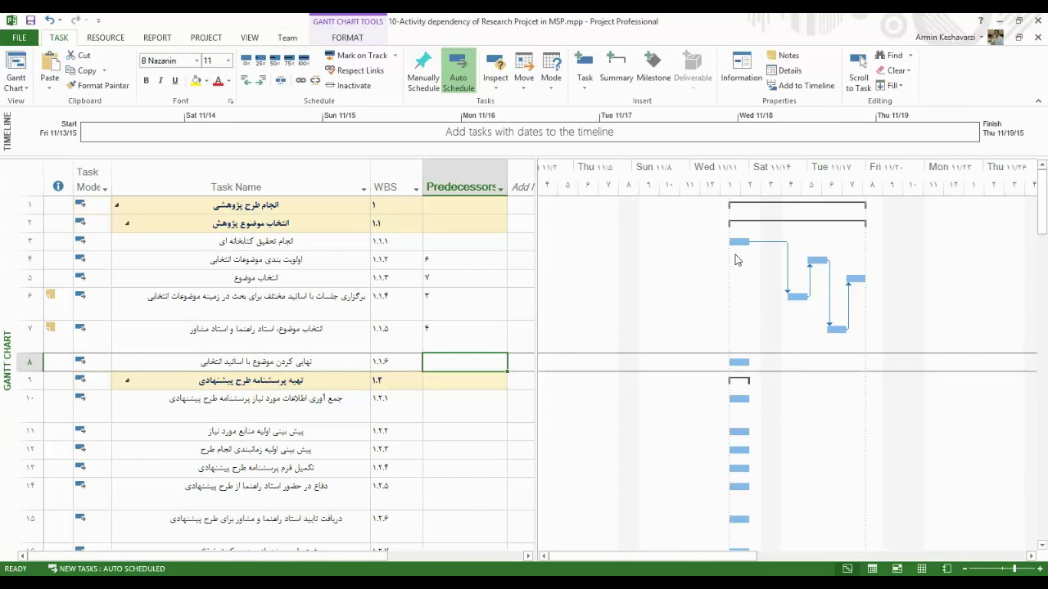
- Recheck row 6 in Excel, then examine the sequence of linked bars for tasks 3 to 7 on the Project Gantt chart
{"action": "key", "text": "alt+Tab"}
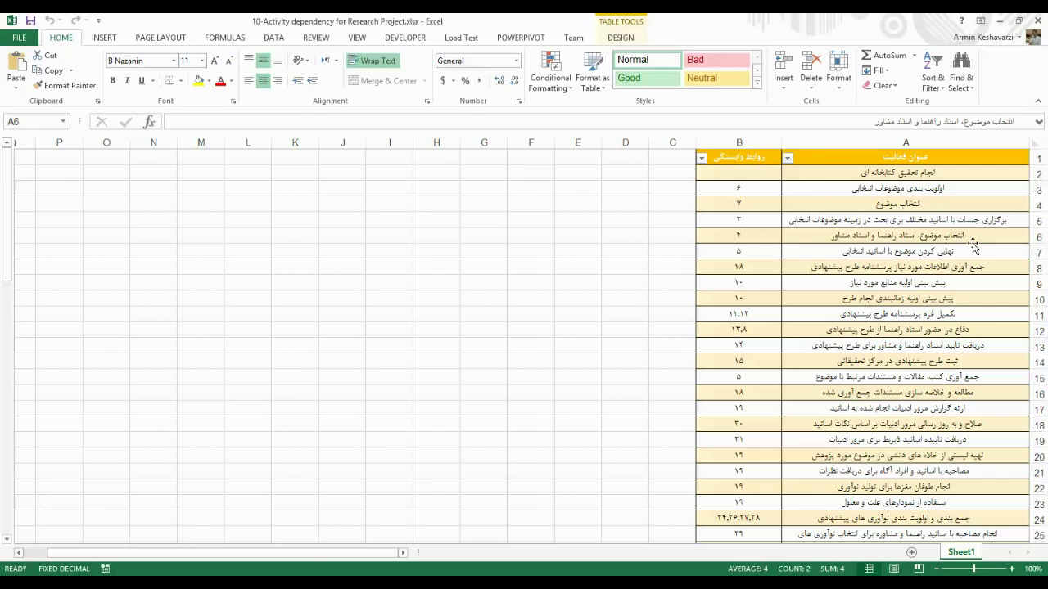
{"action": "left_click", "coordinate": [966, 237]}
{"action": "key", "text": "alt+Tab"}
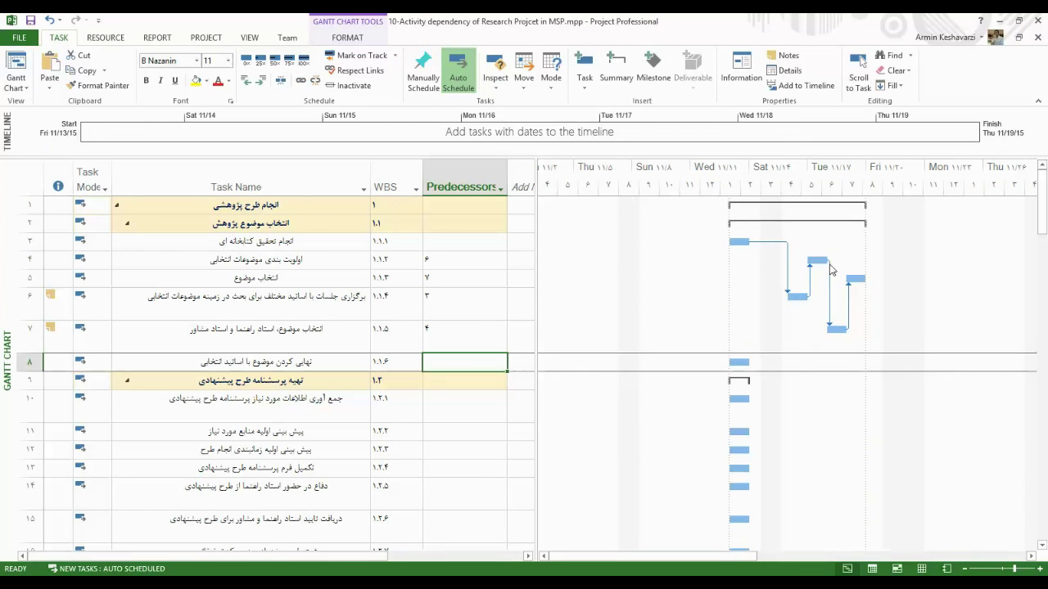
{"action": "left_click", "coordinate": [727, 241]}
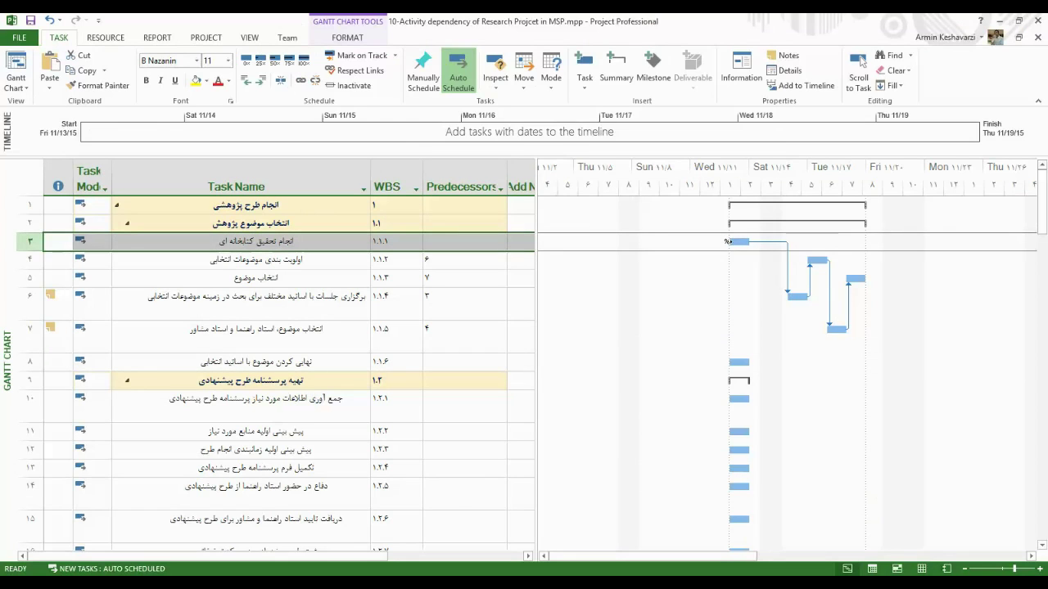
{"action": "left_click", "coordinate": [801, 295]}
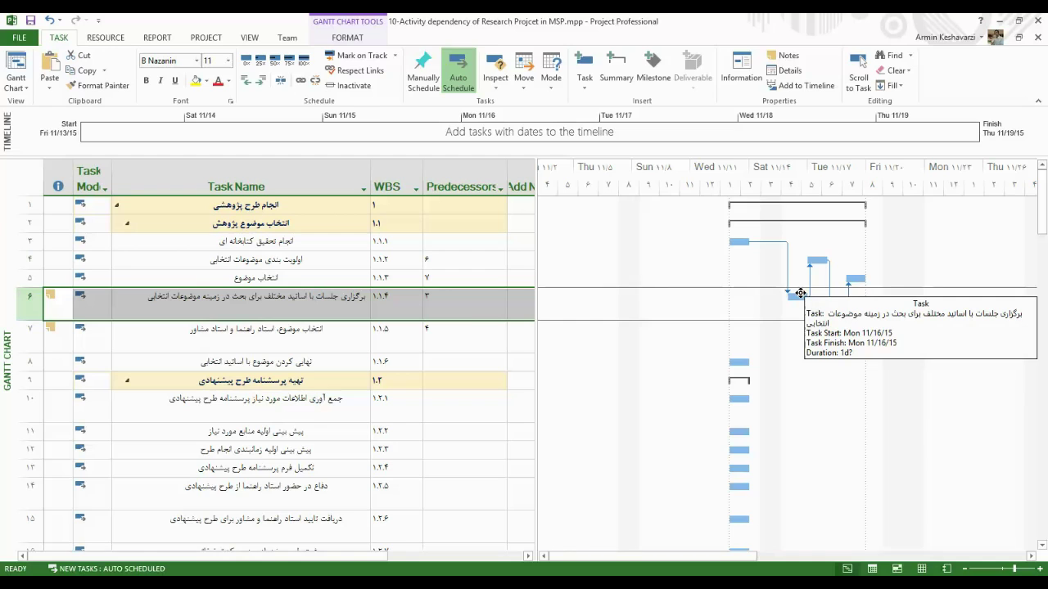
{"action": "left_click_drag", "start_coordinate": [801, 293], "coordinate": [803, 260]}
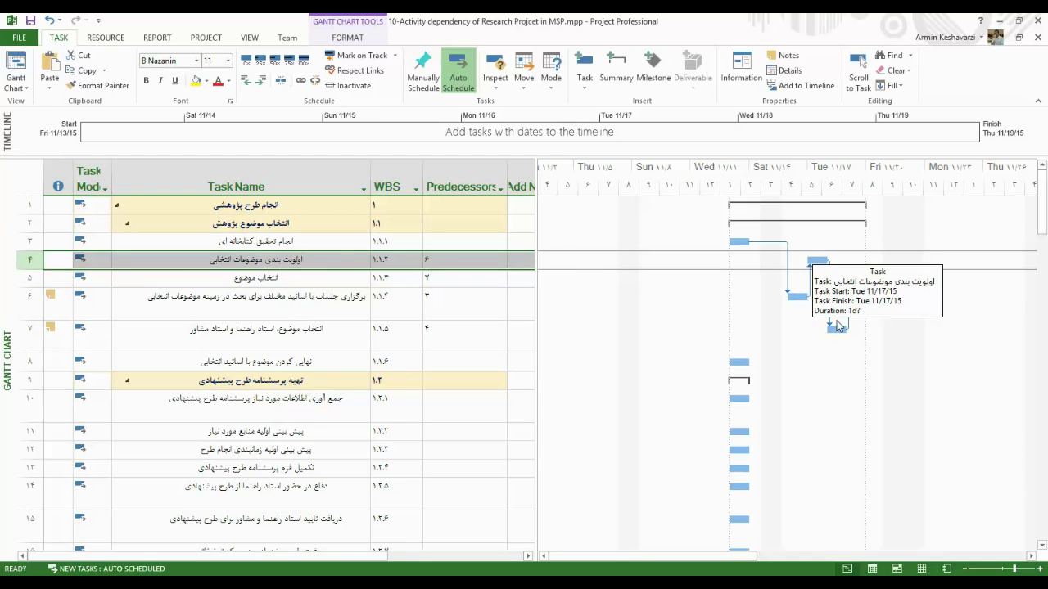
{"action": "left_click_drag", "start_coordinate": [838, 330], "coordinate": [847, 282]}
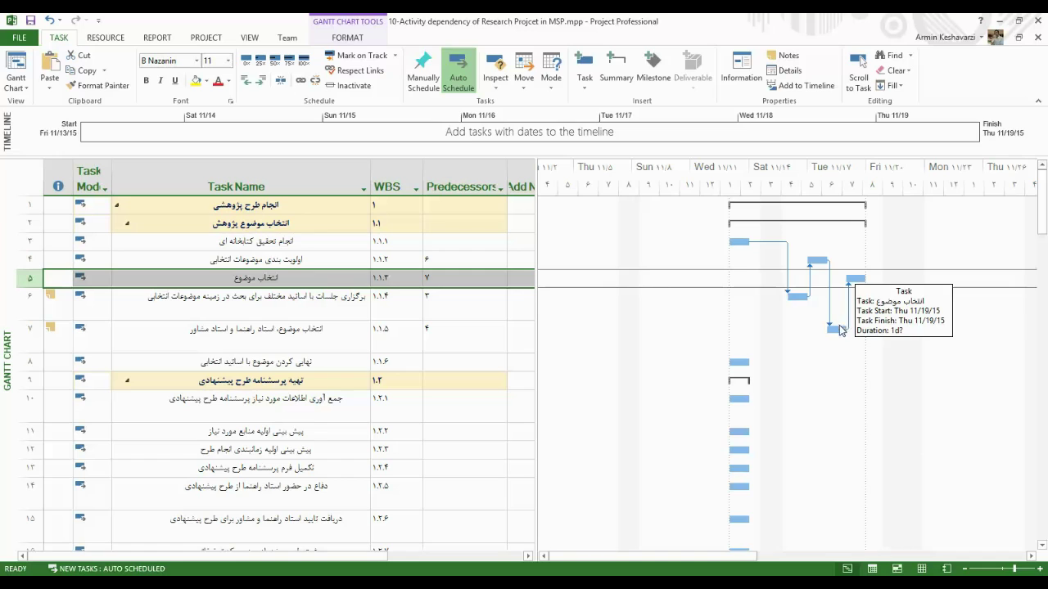
{"action": "left_click", "coordinate": [302, 340]}
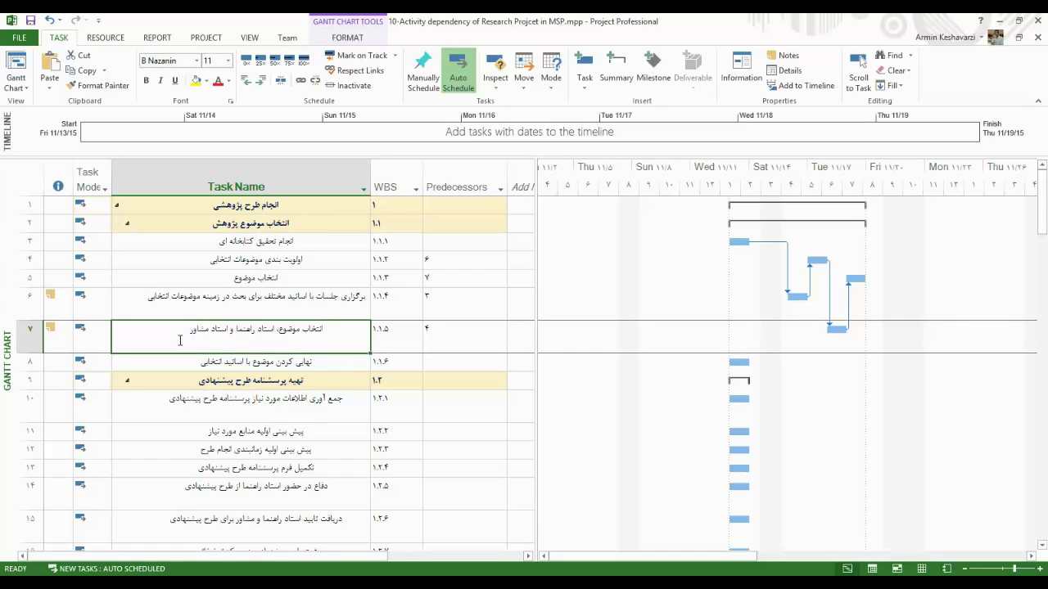
{"action": "left_click", "coordinate": [277, 279]}
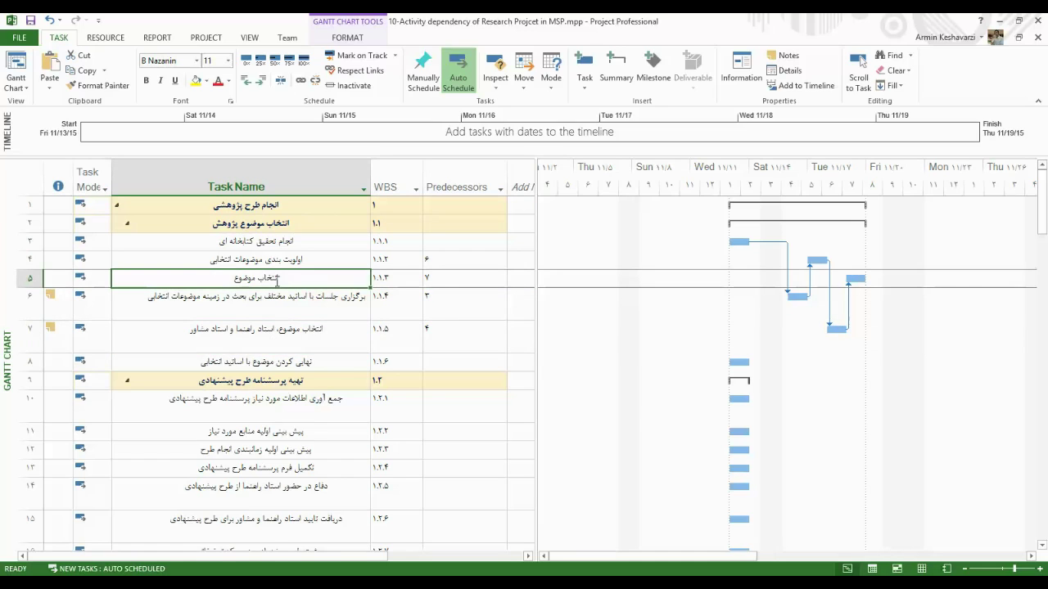
{"action": "left_click", "coordinate": [36, 278]}
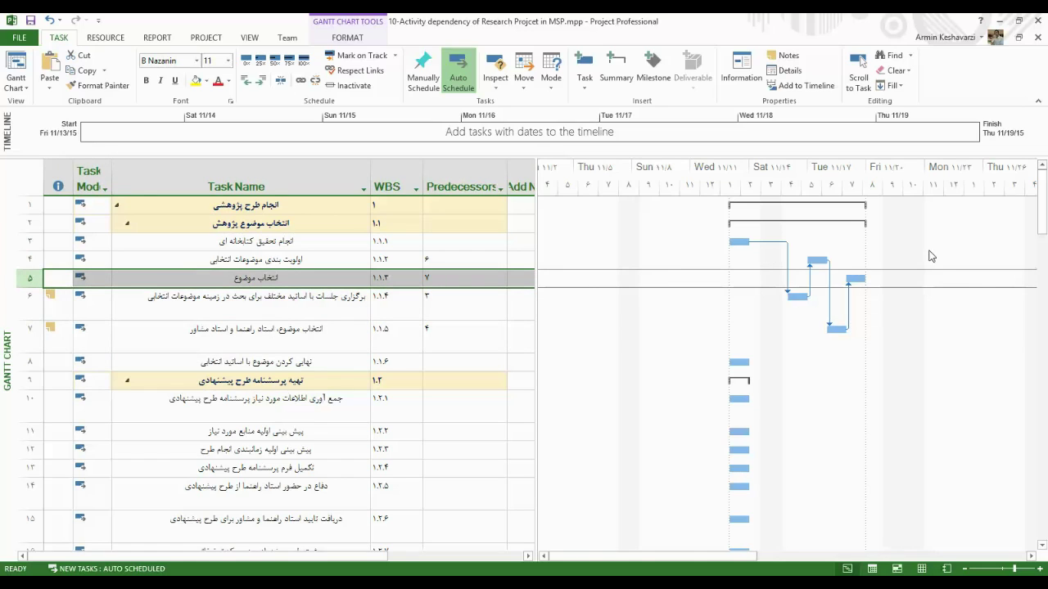
- Check the Excel dependency sheet for task 8 and set its predecessor to 5 in the Project table
{"action": "left_click", "coordinate": [336, 361]}
{"action": "left_click", "coordinate": [425, 362]}
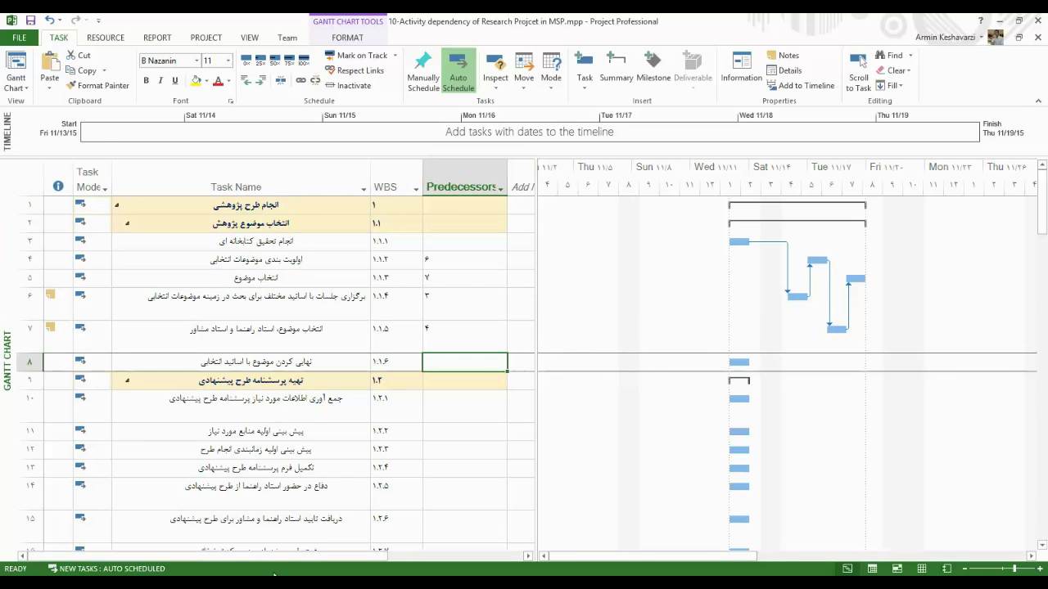
{"action": "key", "text": "alt+Tab"}
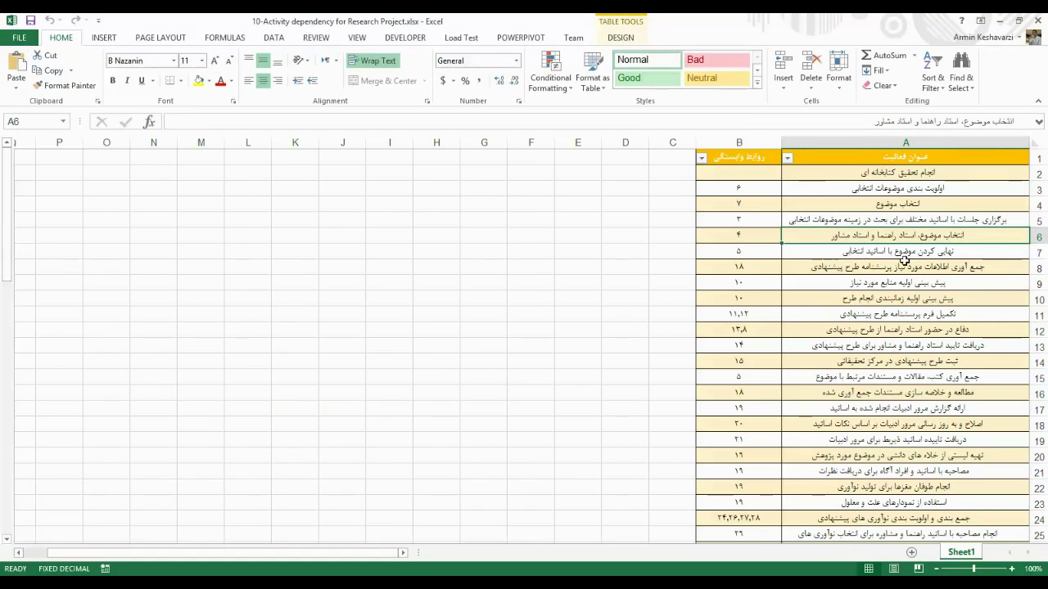
{"action": "key", "text": "alt+Tab"}
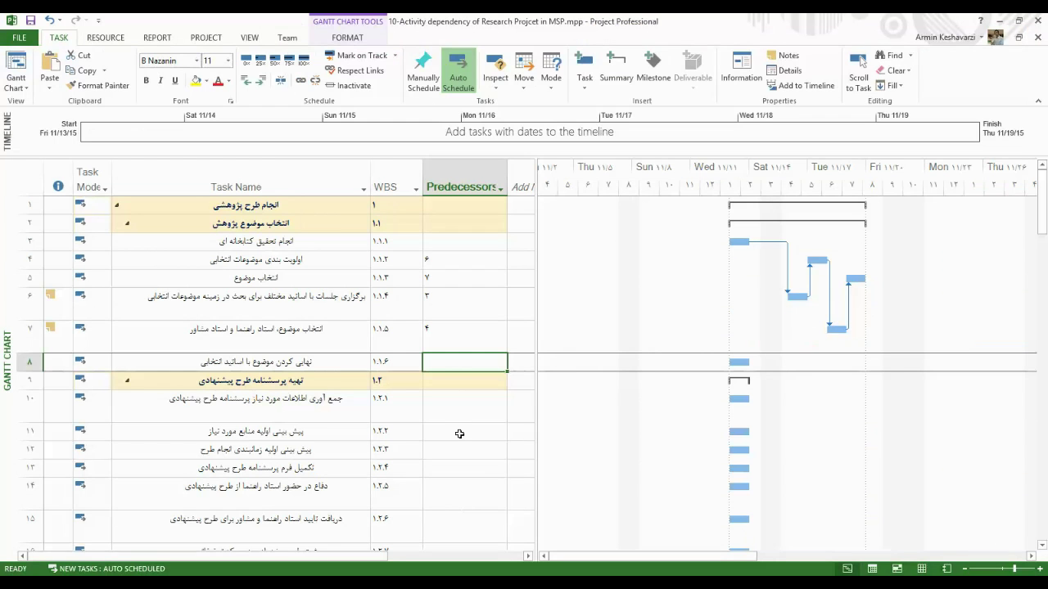
{"action": "type", "text": "5"}
{"action": "key", "text": "Return"}
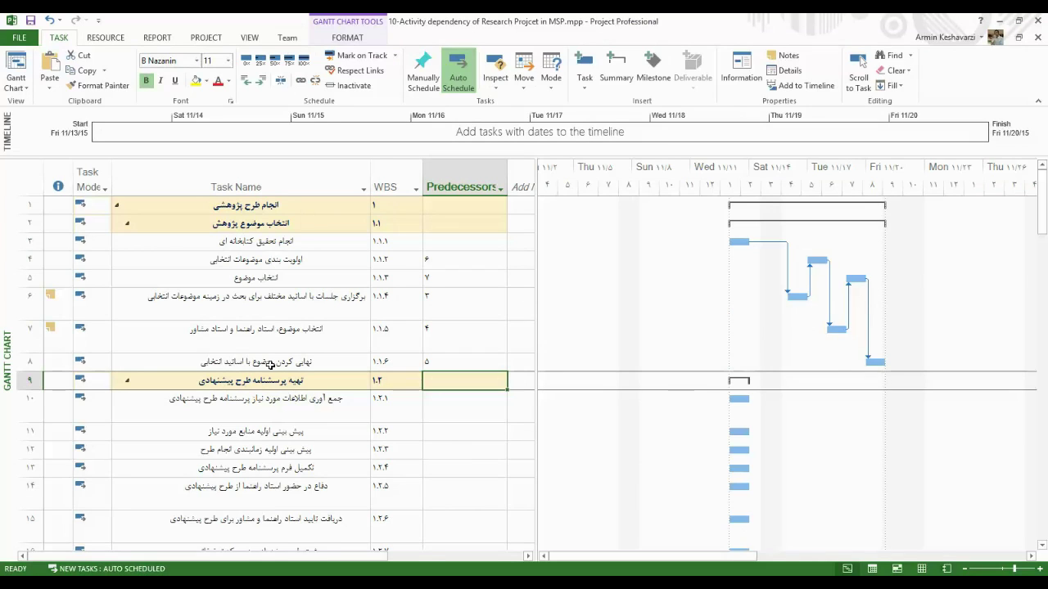
- Look up the activity in row 11 of the Excel dependency sheet and its multiple predecessors, then return to Project
{"action": "key", "text": "alt+Tab"}
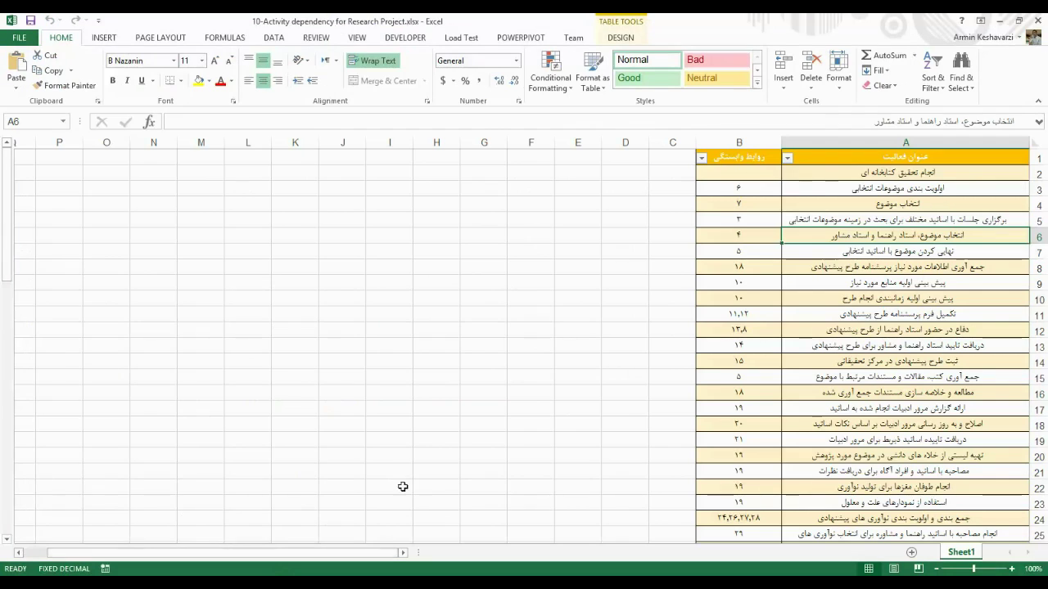
{"action": "left_click", "coordinate": [861, 291]}
{"action": "left_click", "coordinate": [768, 316]}
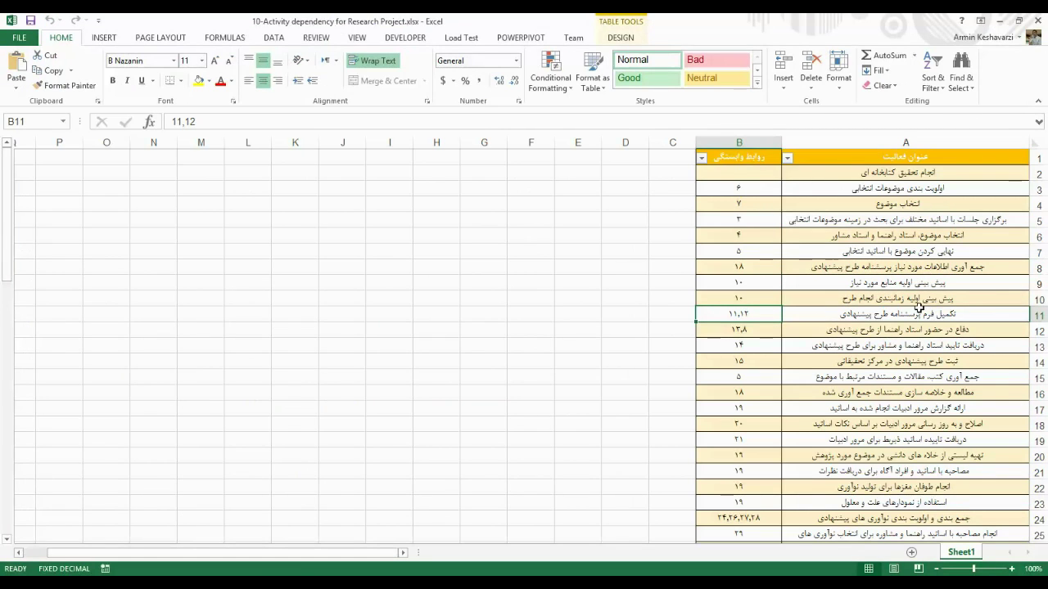
{"action": "left_click", "coordinate": [1042, 316]}
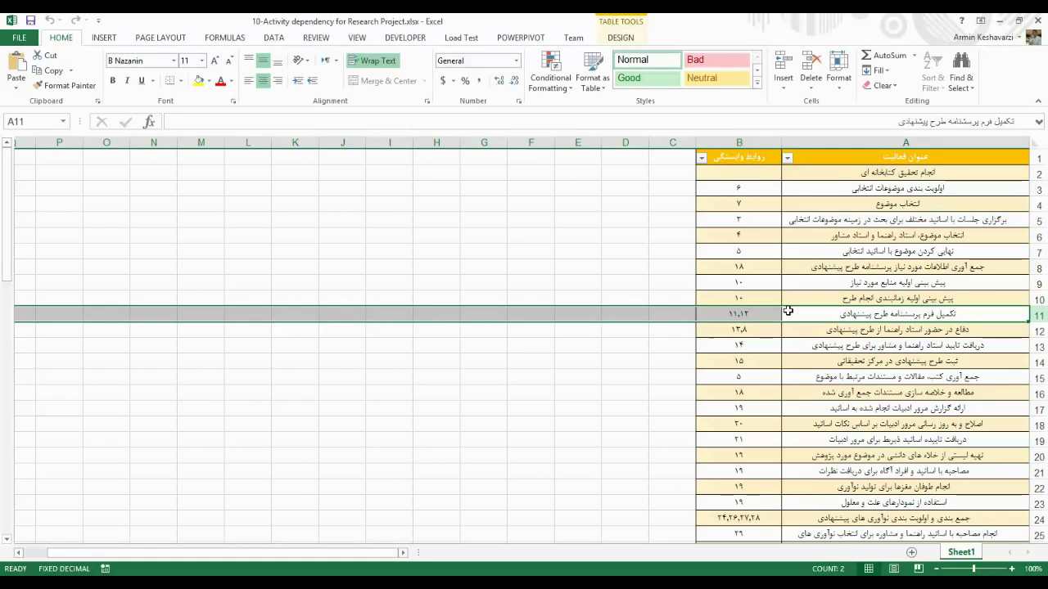
{"action": "left_click", "coordinate": [757, 312]}
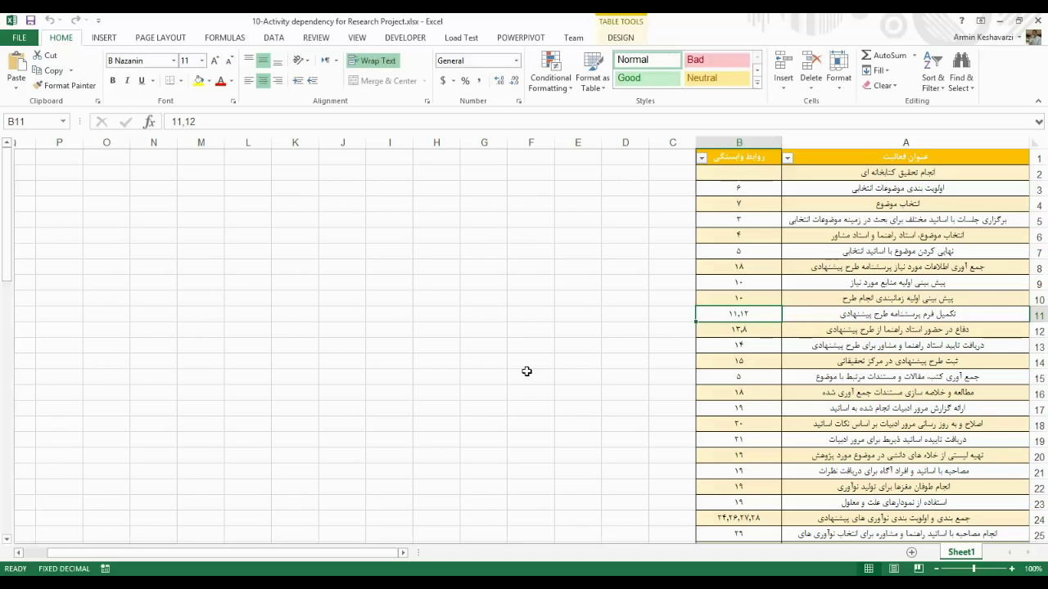
{"action": "key", "text": "alt+Tab"}
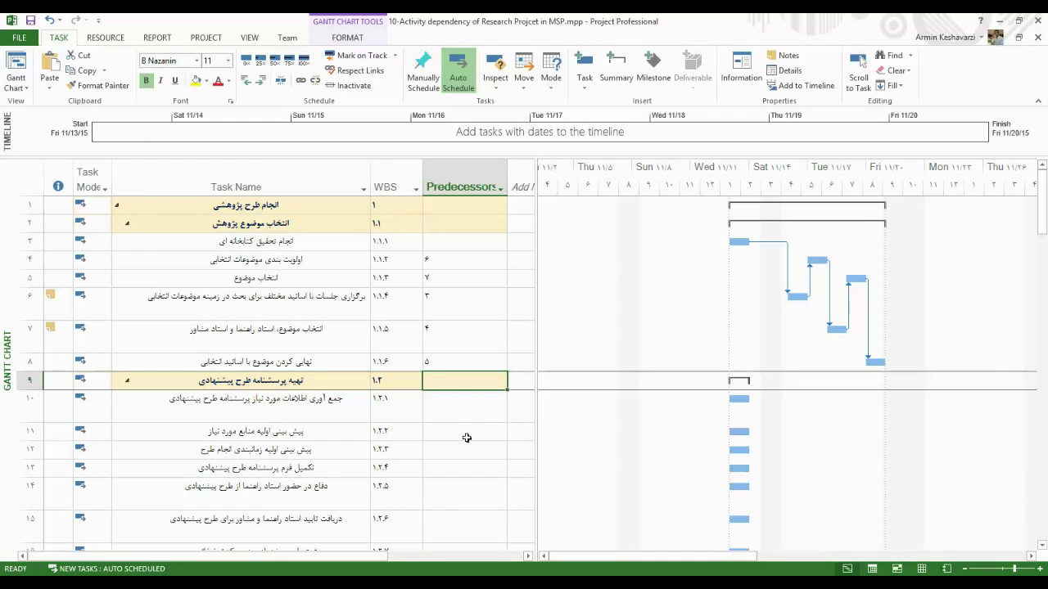
{"action": "key", "text": "alt+Tab"}
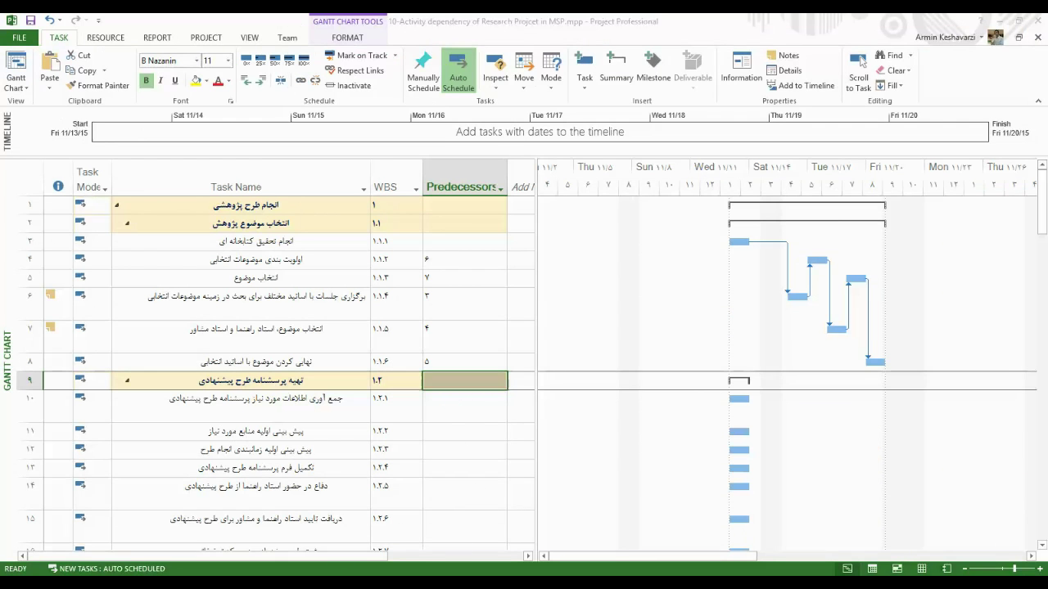
{"action": "key", "text": "alt+Tab"}
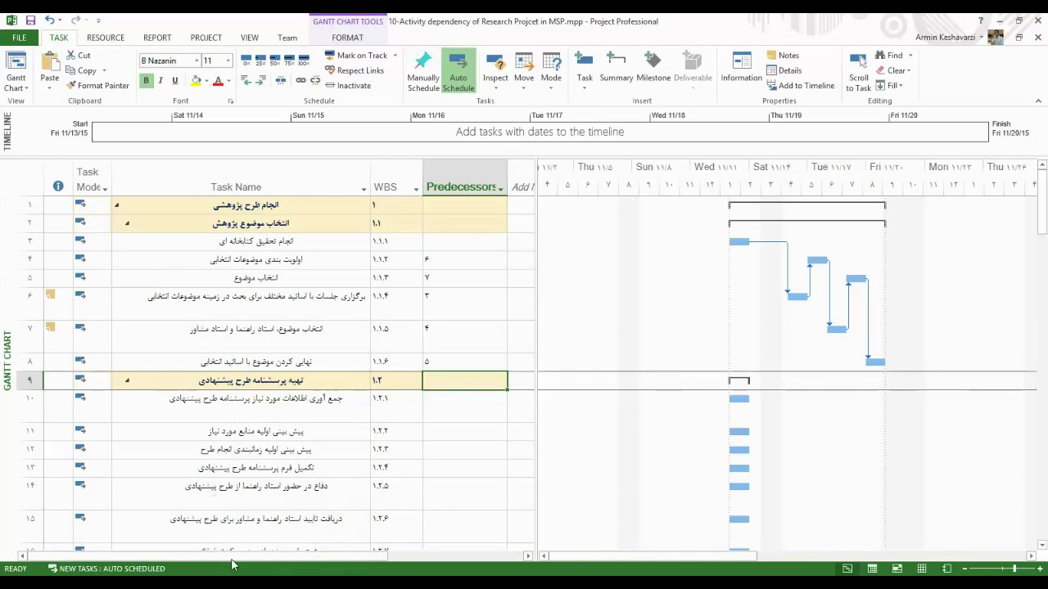
- Set the predecessors of task 13 to 11,12 in the Project table and check its links on the Gantt chart
{"action": "left_click", "coordinate": [305, 473]}
{"action": "left_click", "coordinate": [446, 466]}
{"action": "type", "text": "11"}
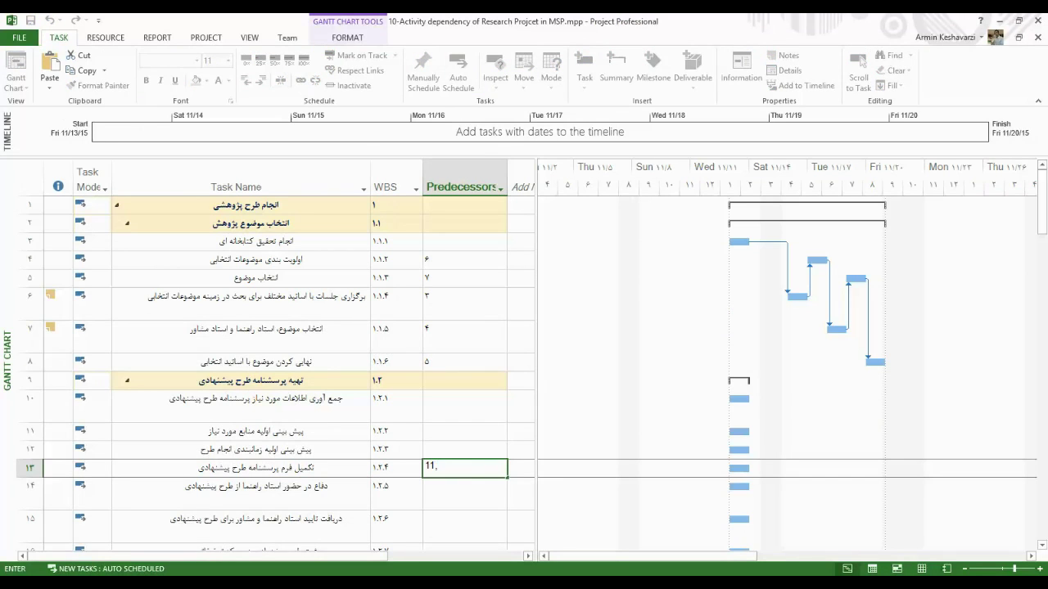
{"action": "type", "text": ",12"}
{"action": "key", "text": "Return"}
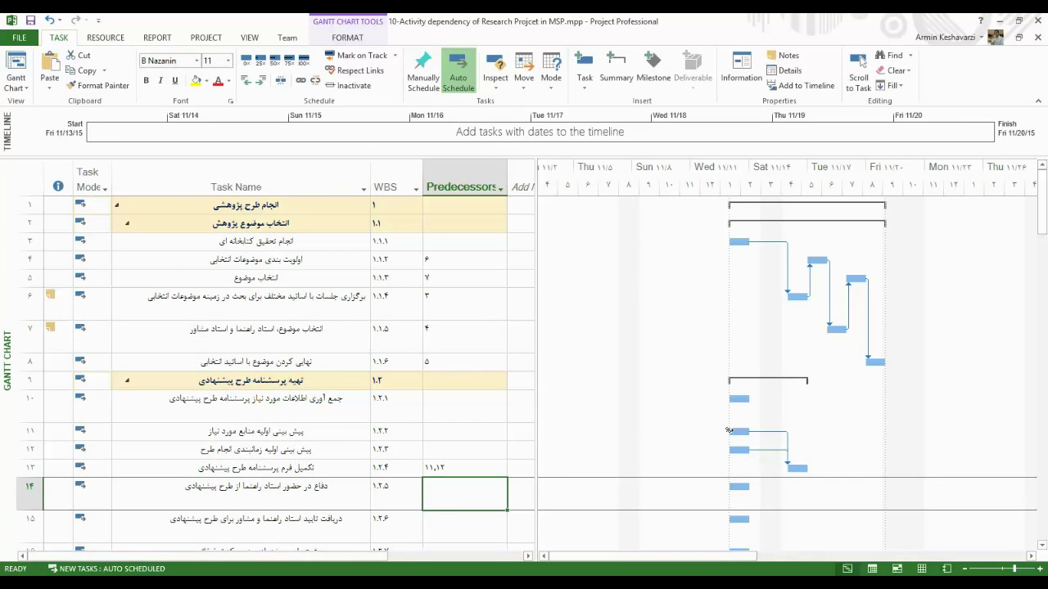
{"action": "left_click", "coordinate": [789, 465]}
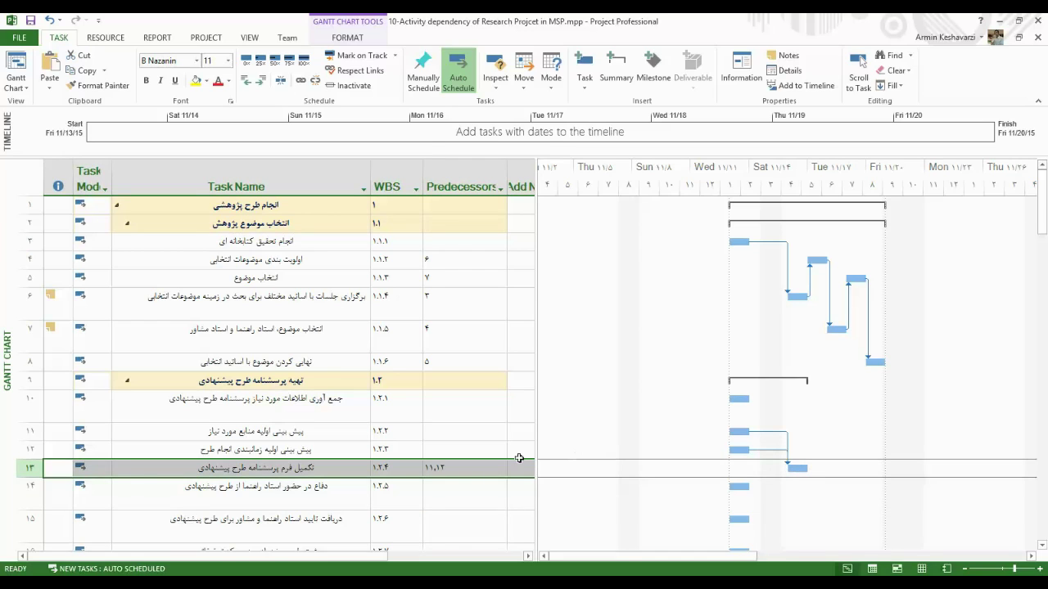
{"action": "left_click", "coordinate": [451, 472]}
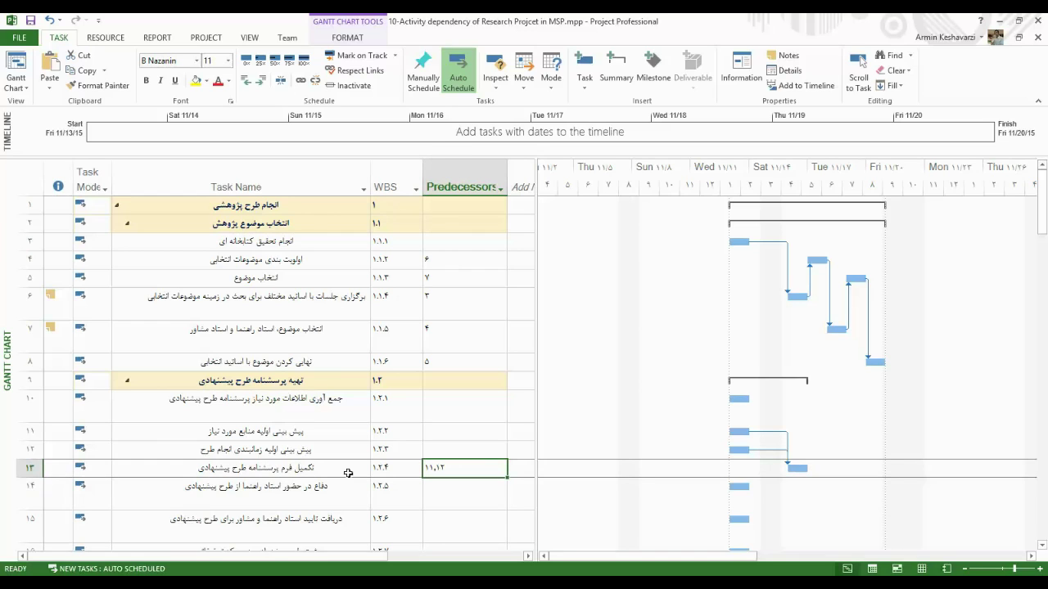
- Check row 12 of the Excel sheet, then open task 14's predecessors in Project's Task Information and browse the available task names
{"action": "key", "text": "alt+Tab"}
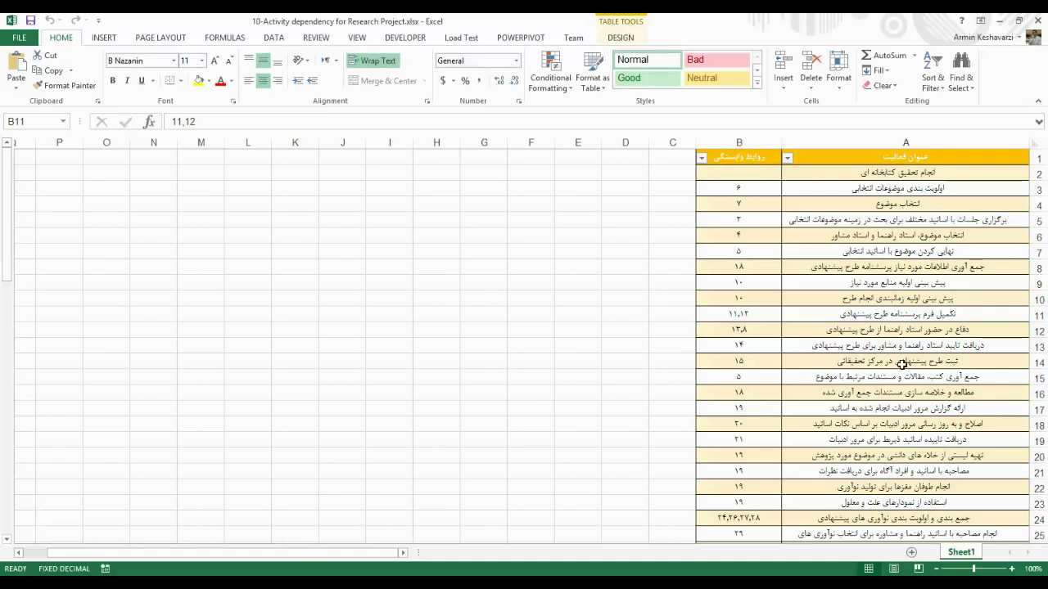
{"action": "left_click", "coordinate": [925, 330]}
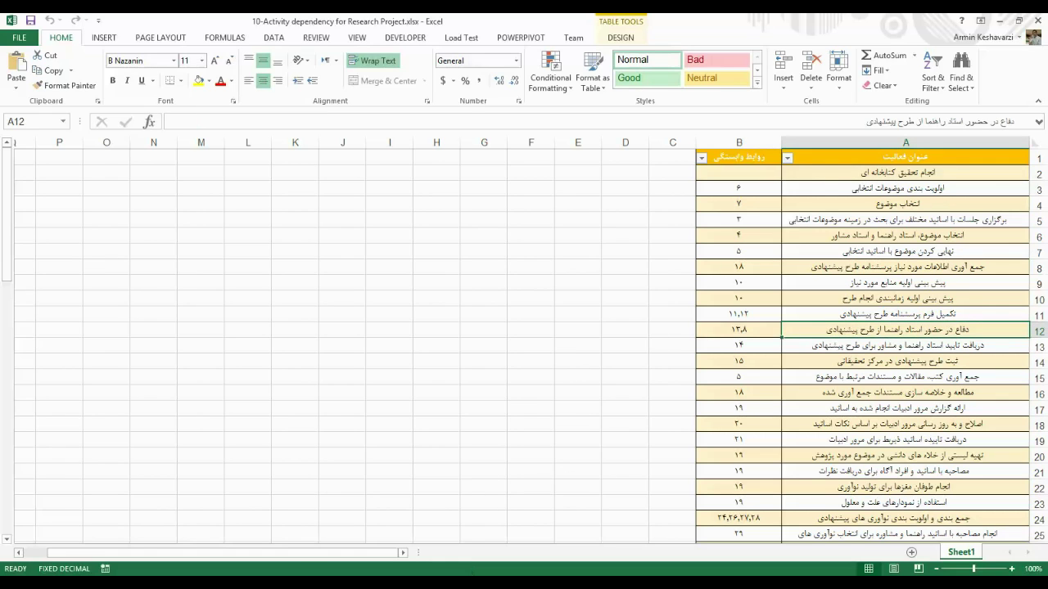
{"action": "key", "text": "alt+Tab"}
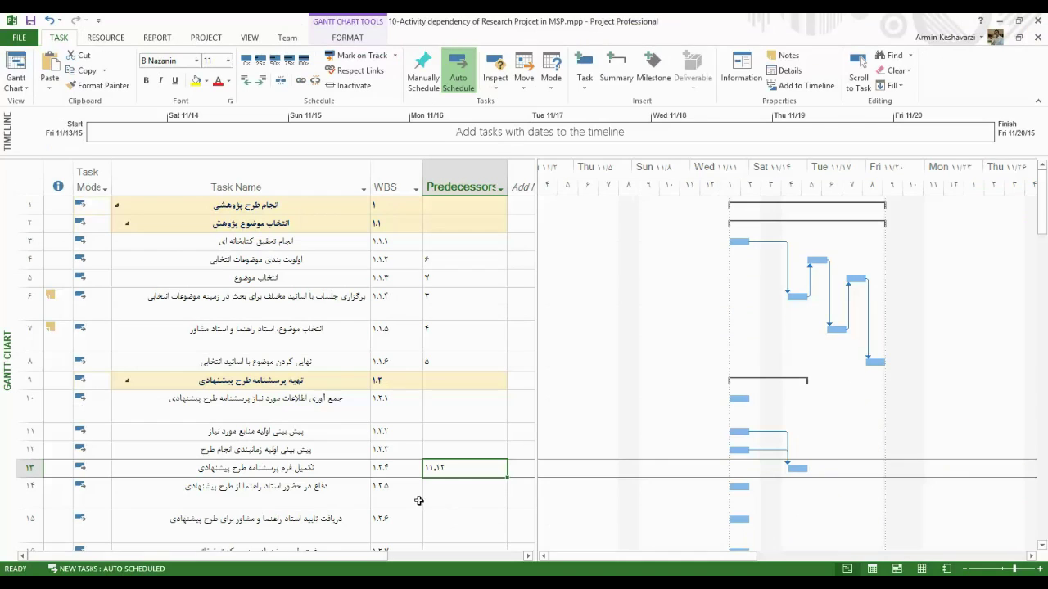
{"action": "double_click", "coordinate": [197, 507]}
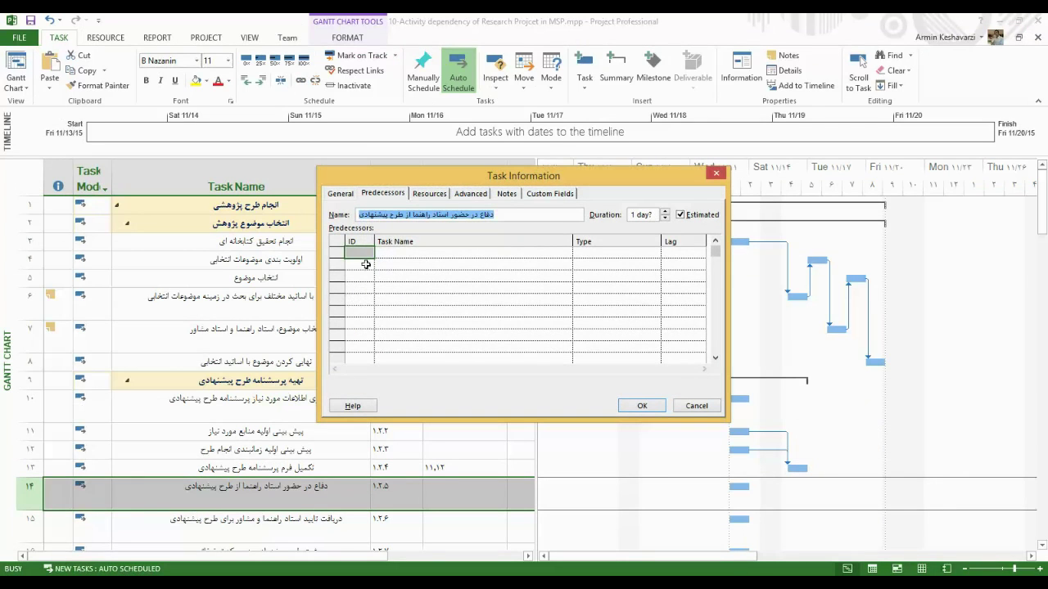
{"action": "left_click", "coordinate": [409, 254]}
{"action": "left_click", "coordinate": [567, 253]}
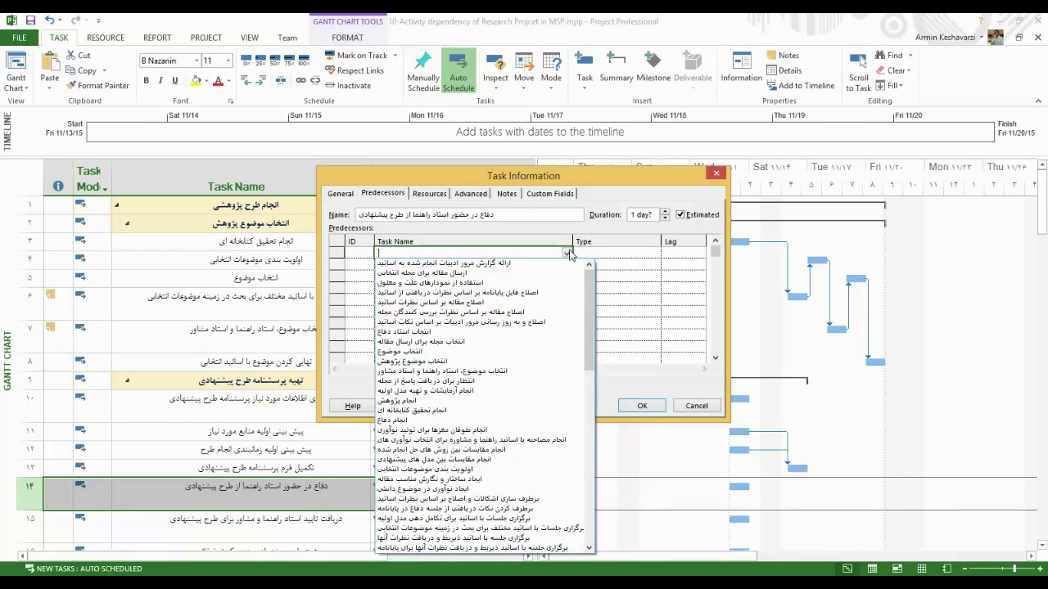
{"action": "left_click_drag", "start_coordinate": [589, 315], "coordinate": [565, 374]}
{"action": "left_click", "coordinate": [356, 252]}
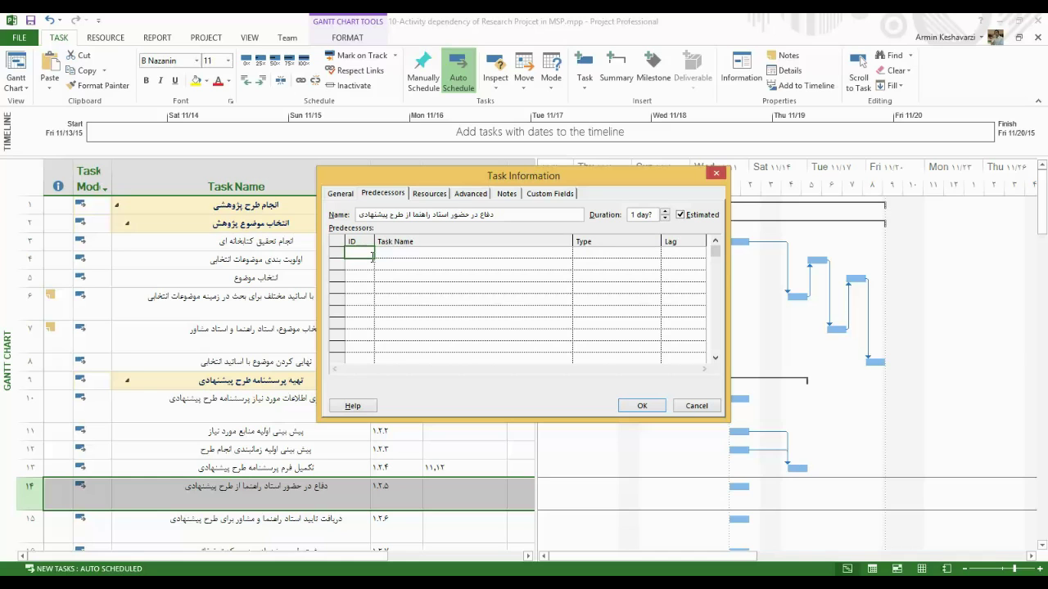
- Recheck row 12 in Excel, then add tasks 8 and 13 as predecessors of task 14 in Project's Task Information and accept
{"action": "left_click", "coordinate": [268, 575]}
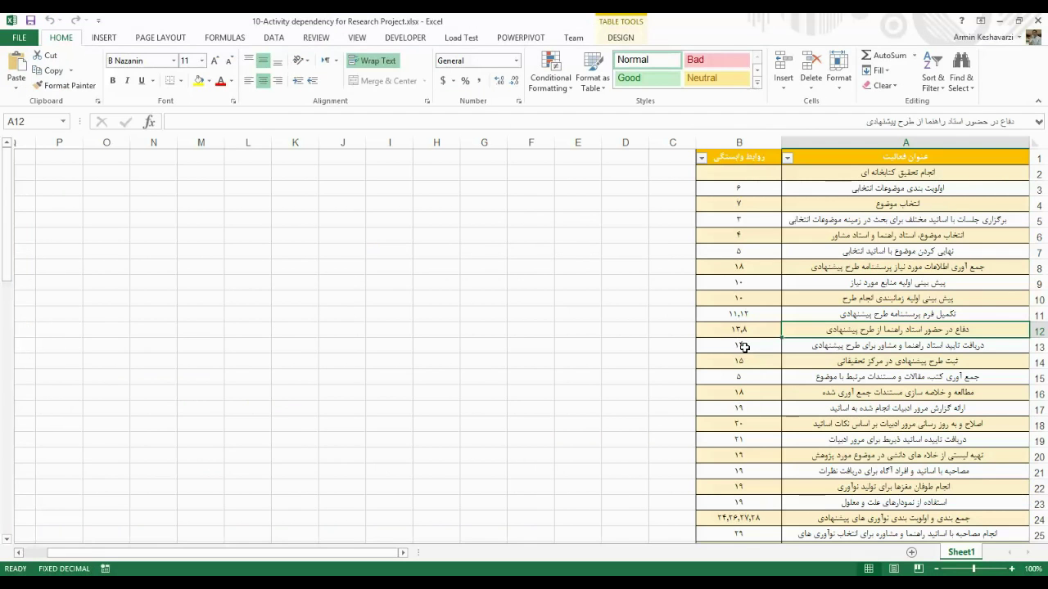
{"action": "key", "text": "alt+Tab"}
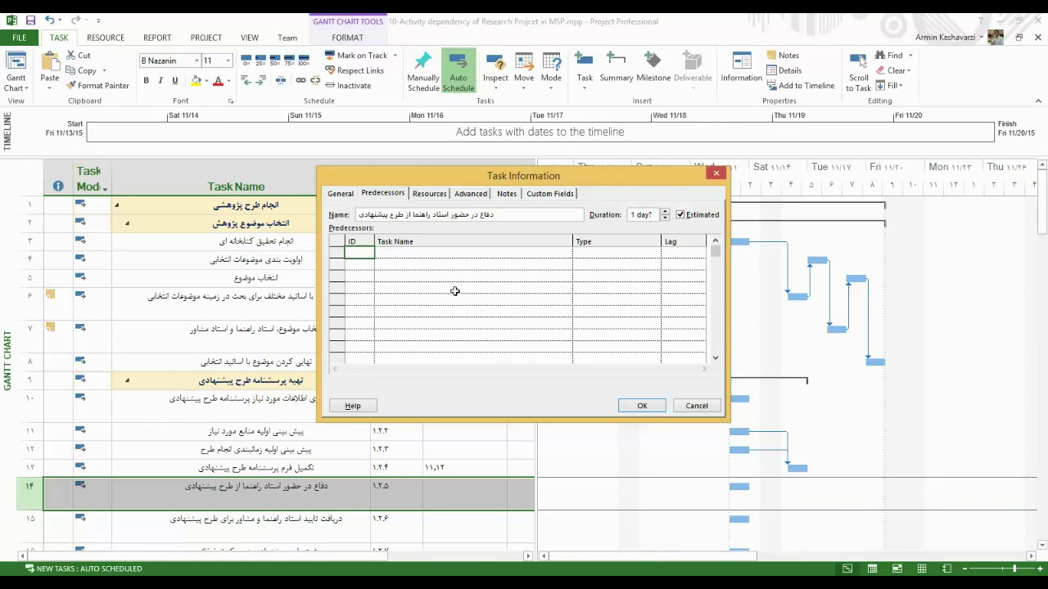
{"action": "key", "text": "Return"}
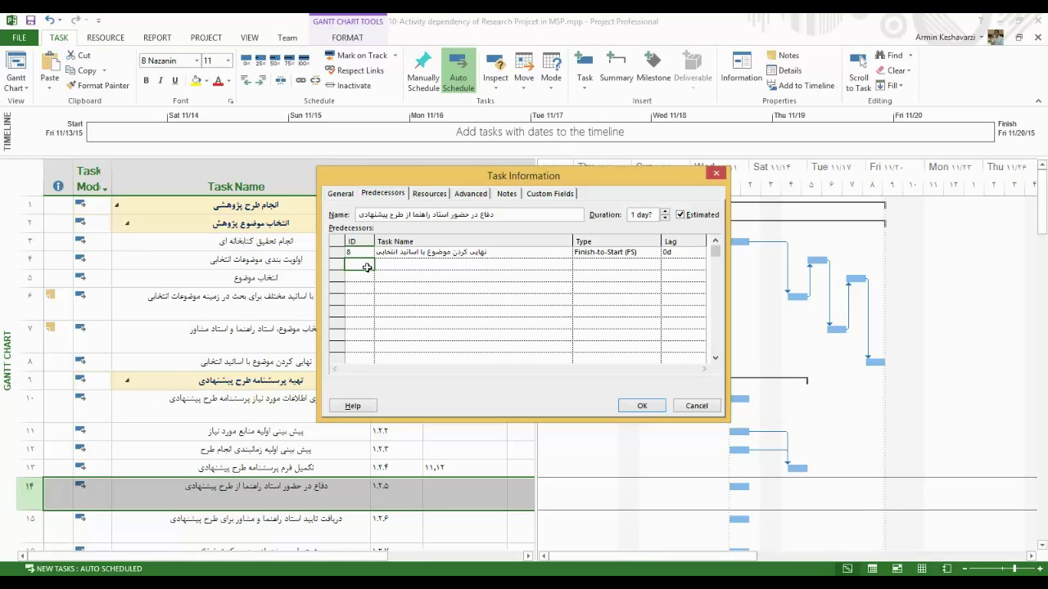
{"action": "key", "text": "Return"}
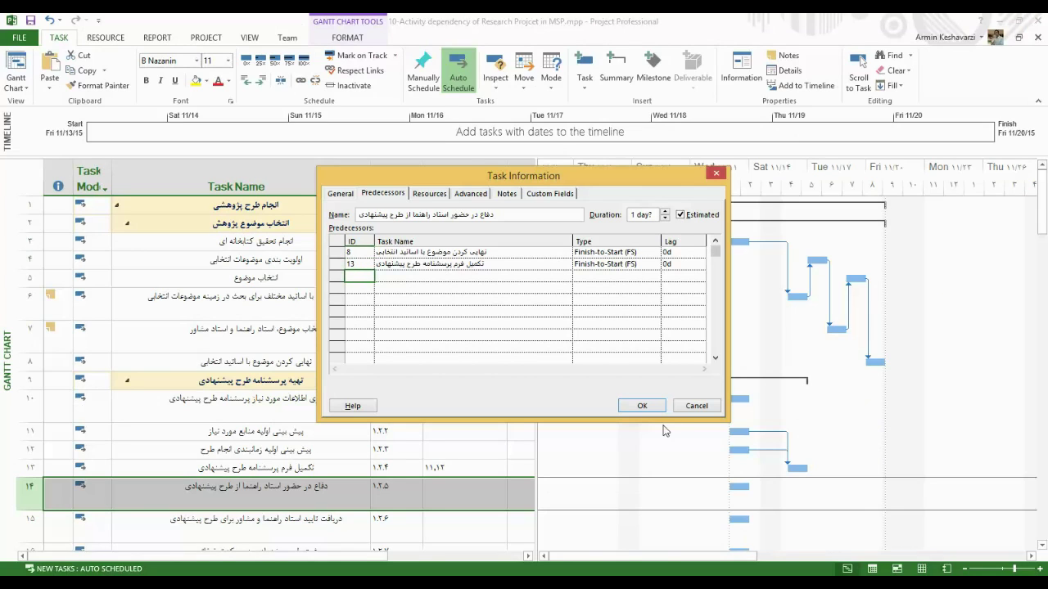
{"action": "left_click", "coordinate": [642, 406]}
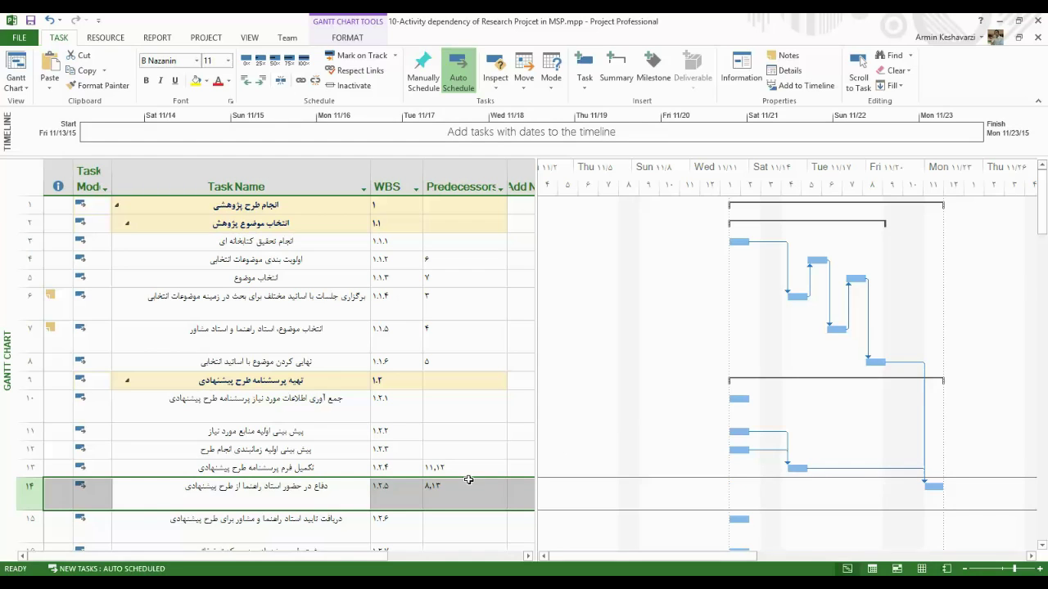
{"action": "left_click", "coordinate": [451, 505]}
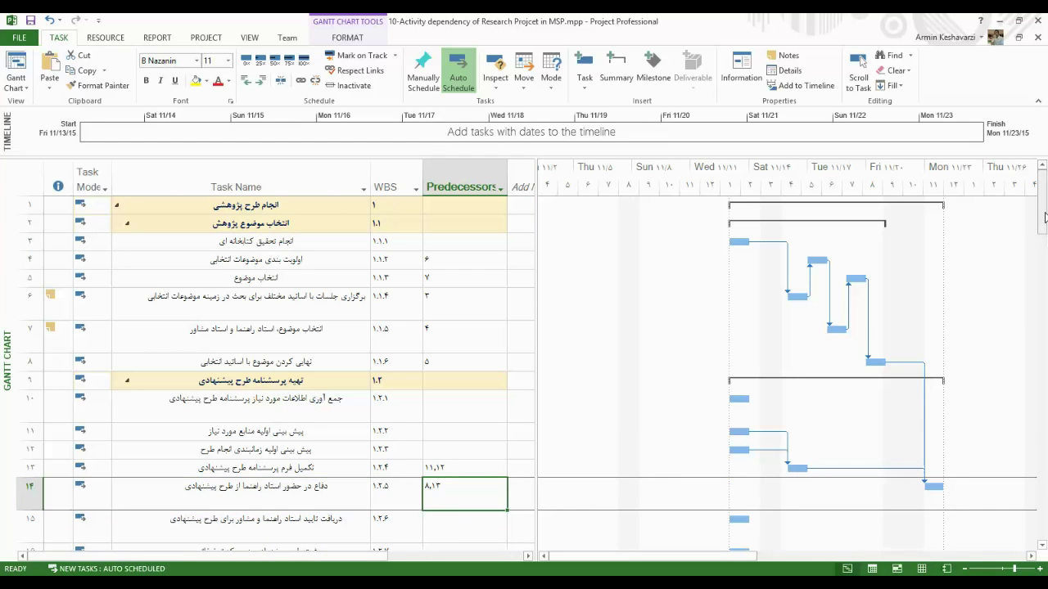
- Review the remaining dependencies in the Excel sheet, examining the start-to-start entries in rows 32 and 33, then return to Project
{"action": "scroll", "coordinate": [641, 450], "scroll_direction": "down", "scroll_amount": 2}
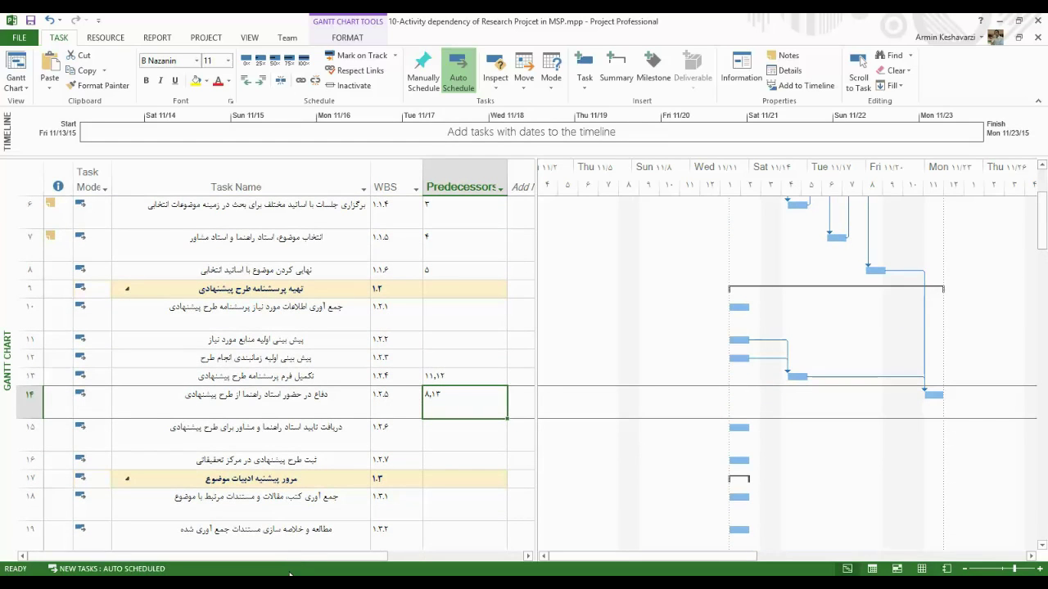
{"action": "key", "text": "alt+Tab"}
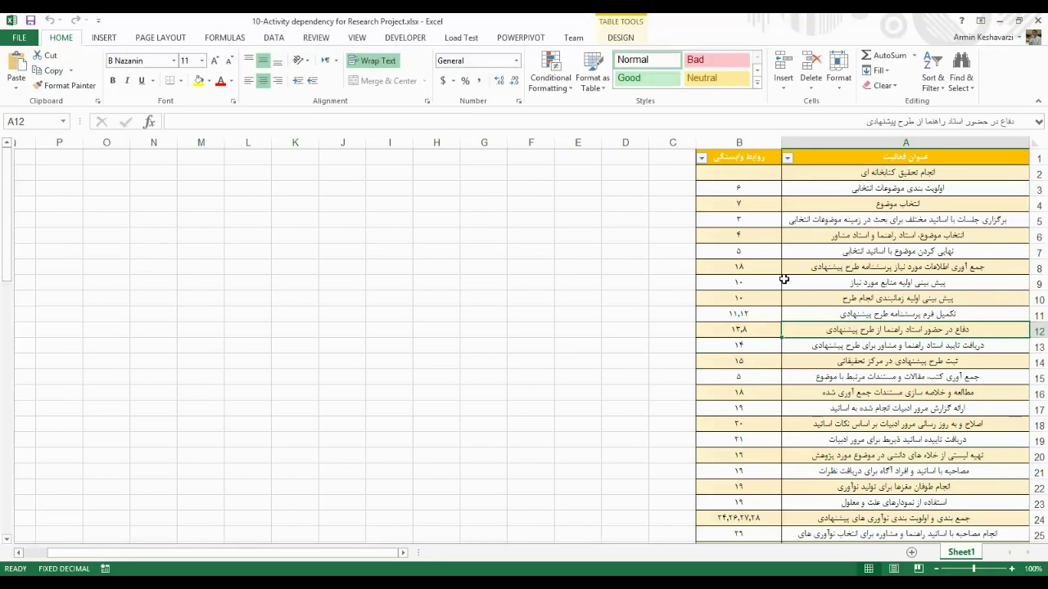
{"action": "left_click_drag", "start_coordinate": [740, 191], "coordinate": [737, 533]}
{"action": "left_click", "coordinate": [736, 518]}
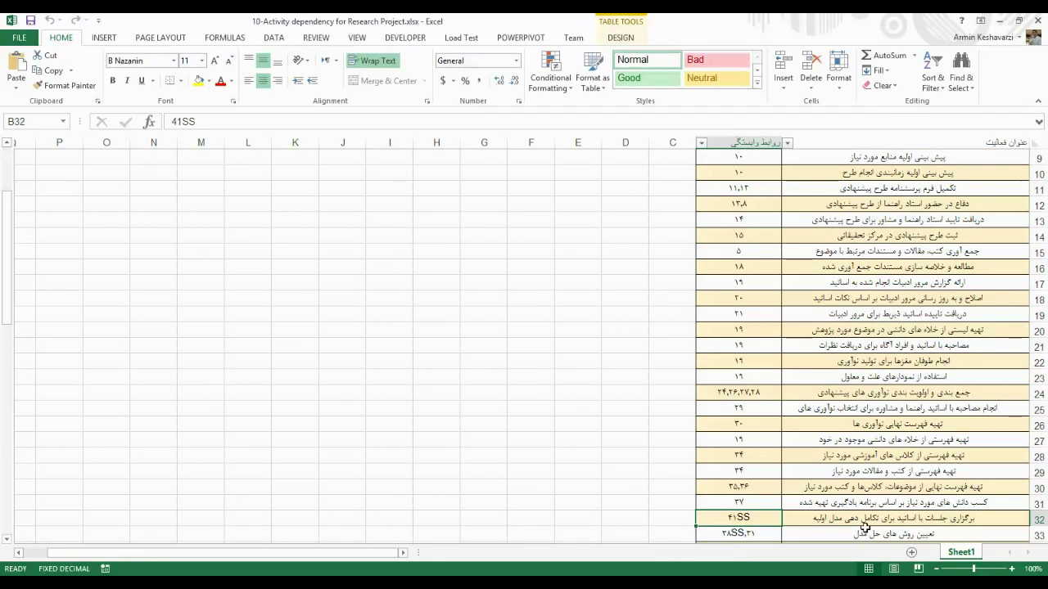
{"action": "left_click_drag", "start_coordinate": [880, 517], "coordinate": [818, 501]}
{"action": "left_click_drag", "start_coordinate": [769, 473], "coordinate": [817, 483]}
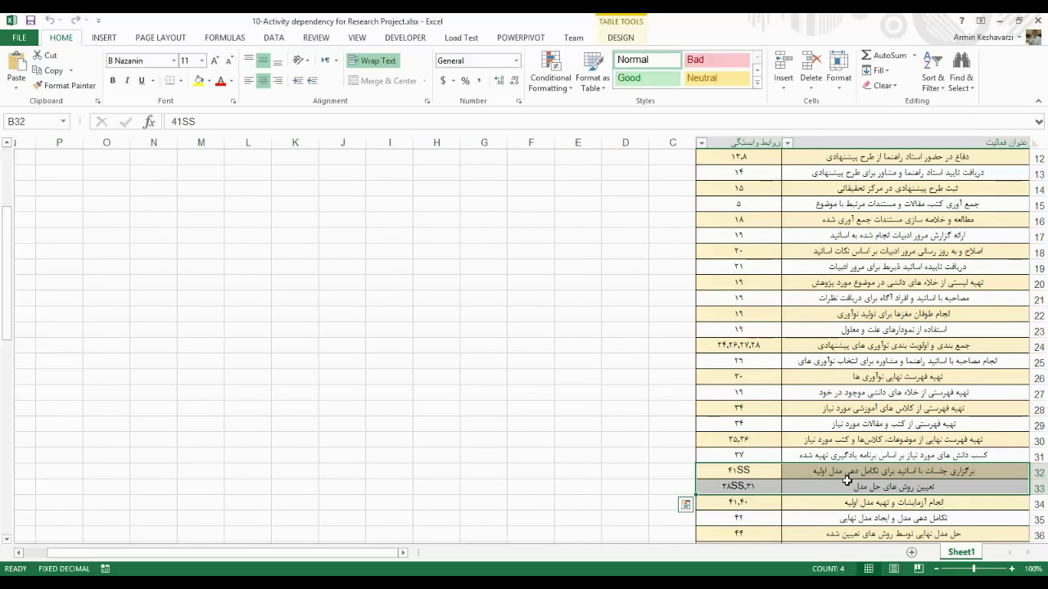
{"action": "key", "text": "alt+Tab"}
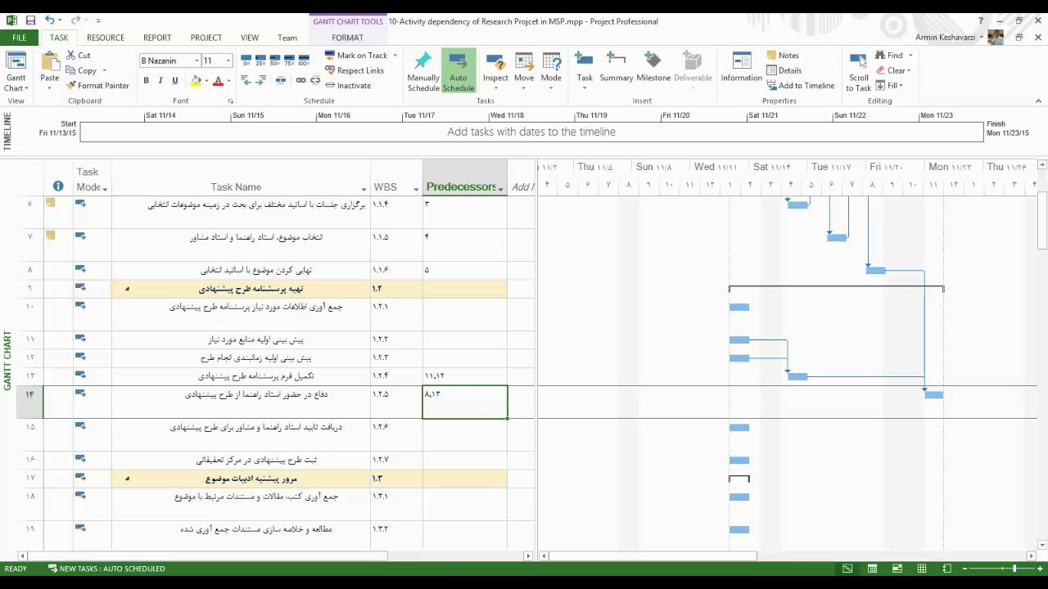
- Check the start-to-start dependencies in Excel, locate task 41 in the Project table, and go back to task 15's predecessors
{"action": "left_click", "coordinate": [435, 444]}
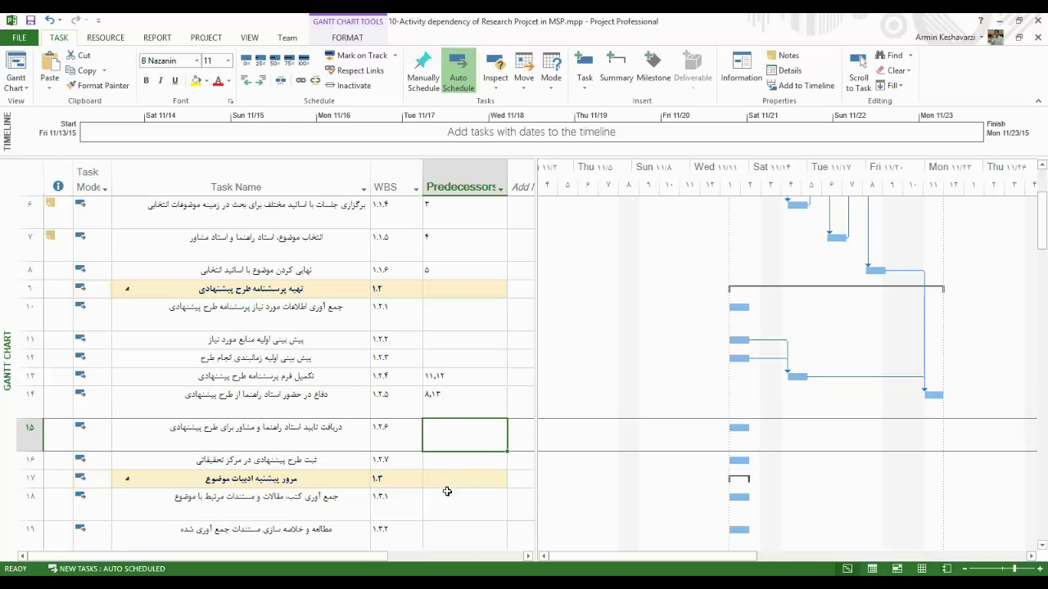
{"action": "key", "text": "alt+Tab"}
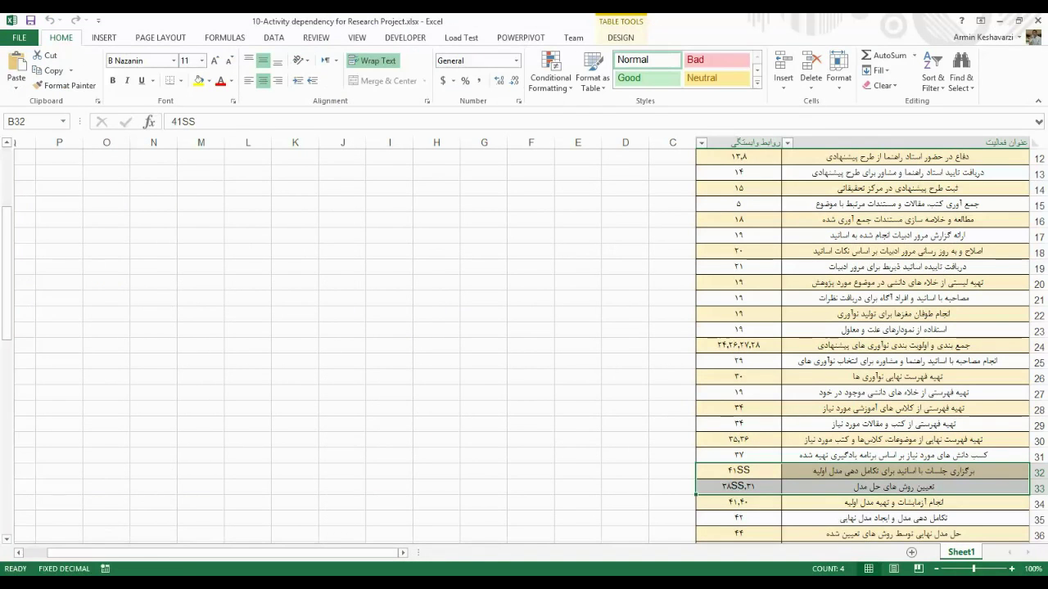
{"action": "key", "text": "alt+Tab"}
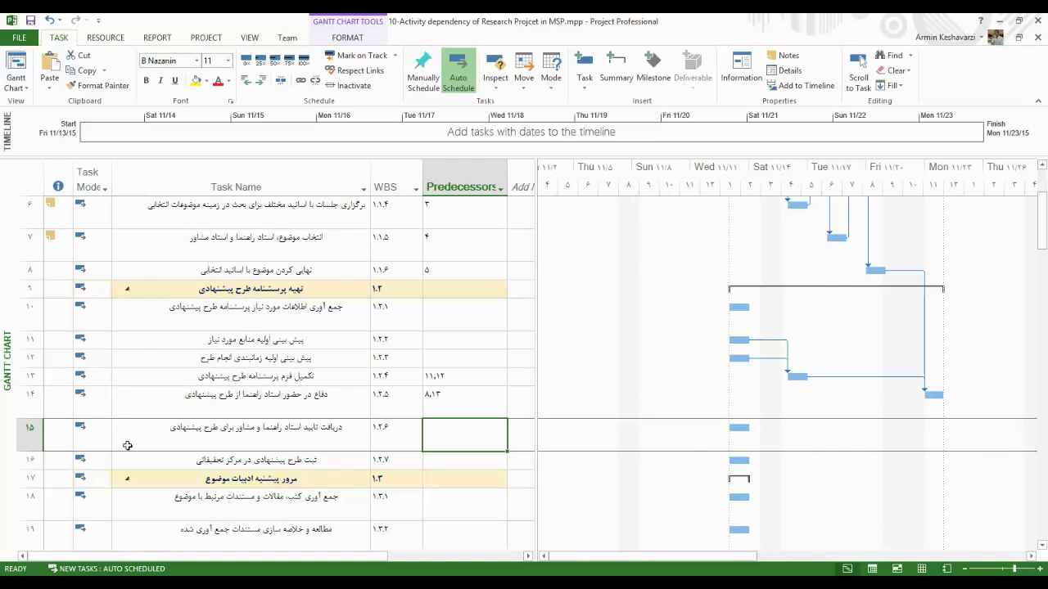
{"action": "left_click_drag", "start_coordinate": [1042, 245], "coordinate": [1043, 365]}
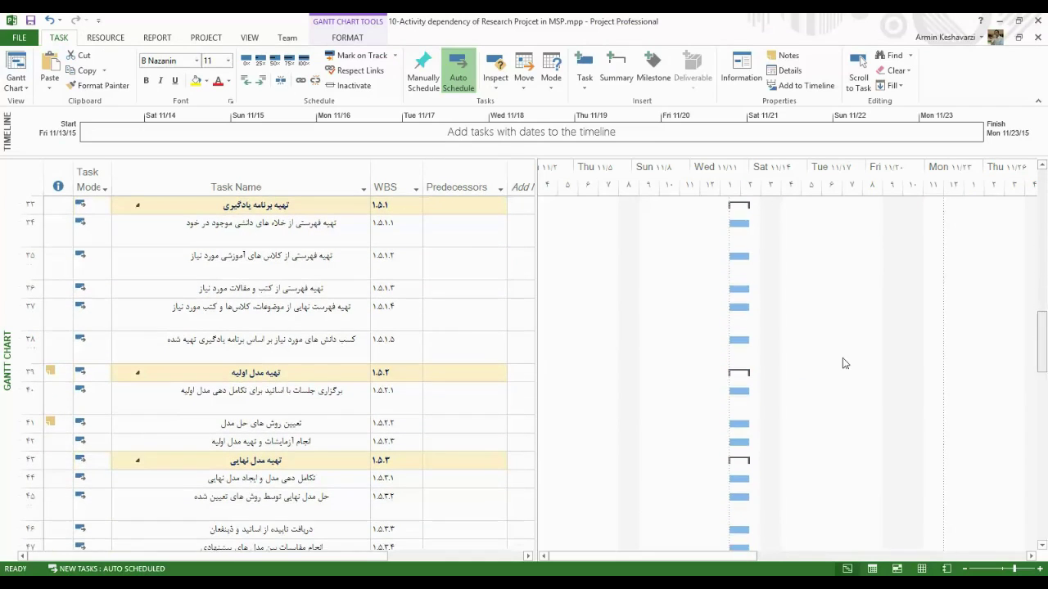
{"action": "left_click", "coordinate": [30, 429]}
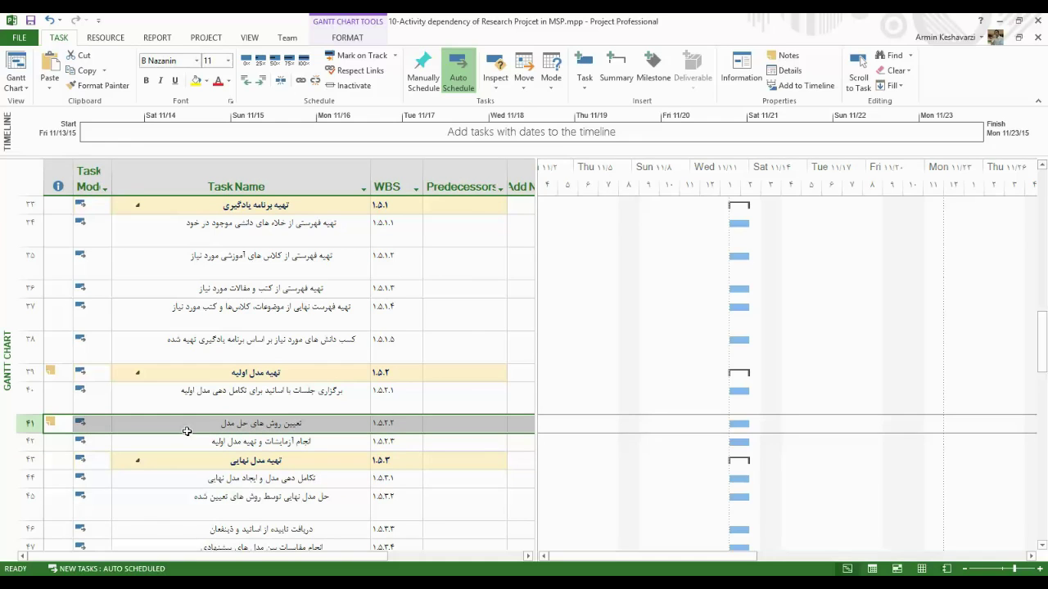
{"action": "left_click_drag", "start_coordinate": [1042, 360], "coordinate": [1043, 277]}
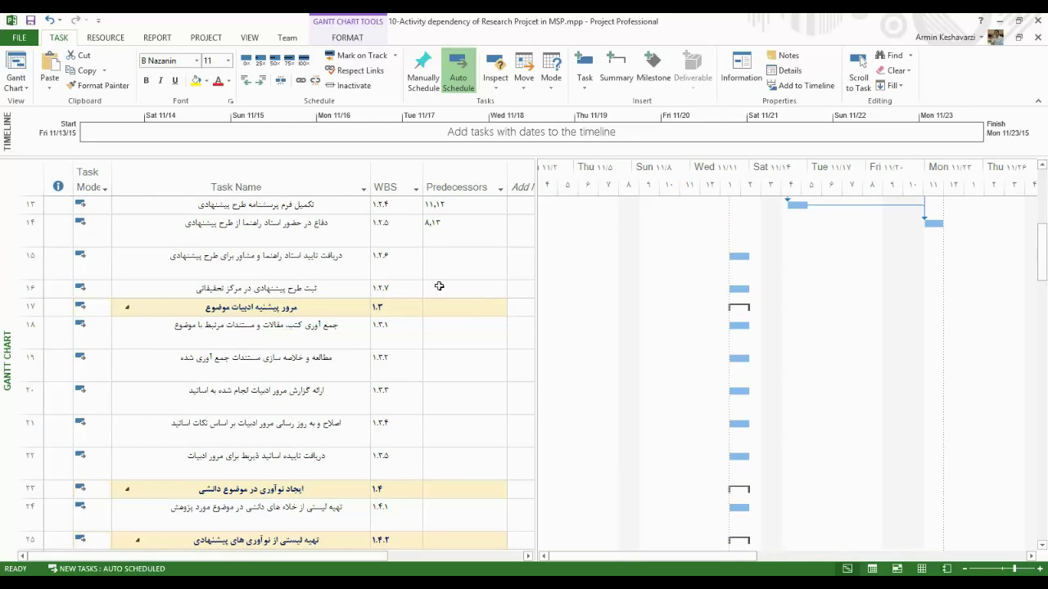
{"action": "left_click", "coordinate": [452, 260]}
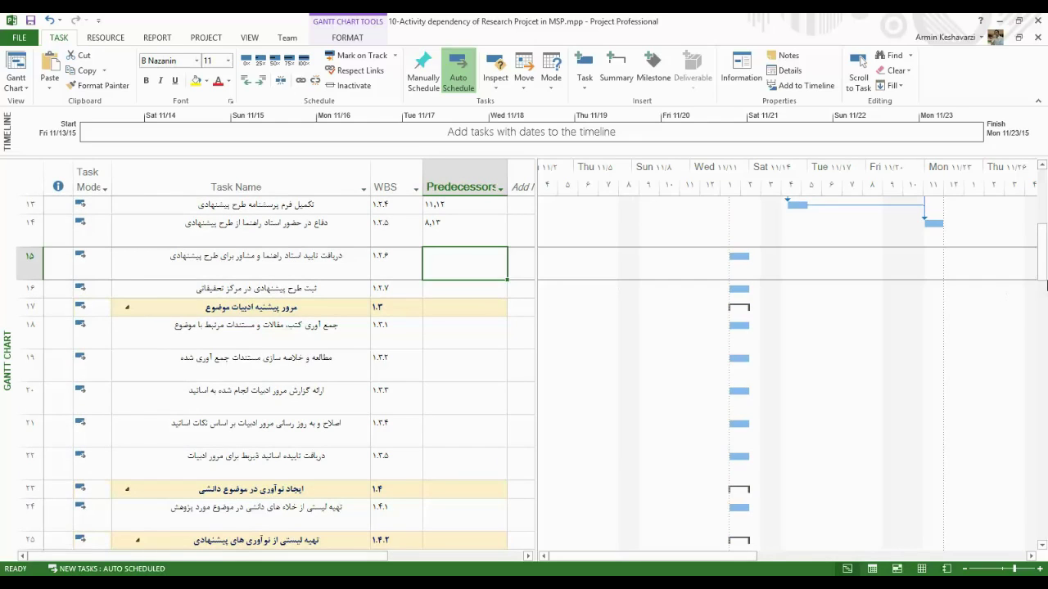
{"action": "left_click_drag", "start_coordinate": [1044, 285], "coordinate": [1043, 255]}
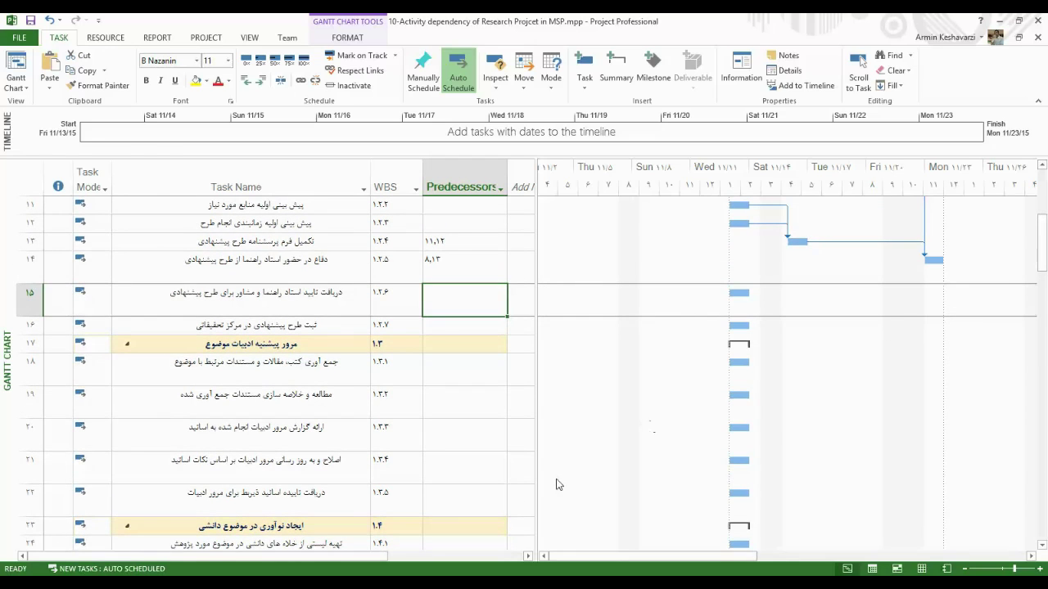
- Compare the activity in row 32 of the Excel sheet with the task numbering in the Project table, then go back to task 15
{"action": "key", "text": "alt+Tab"}
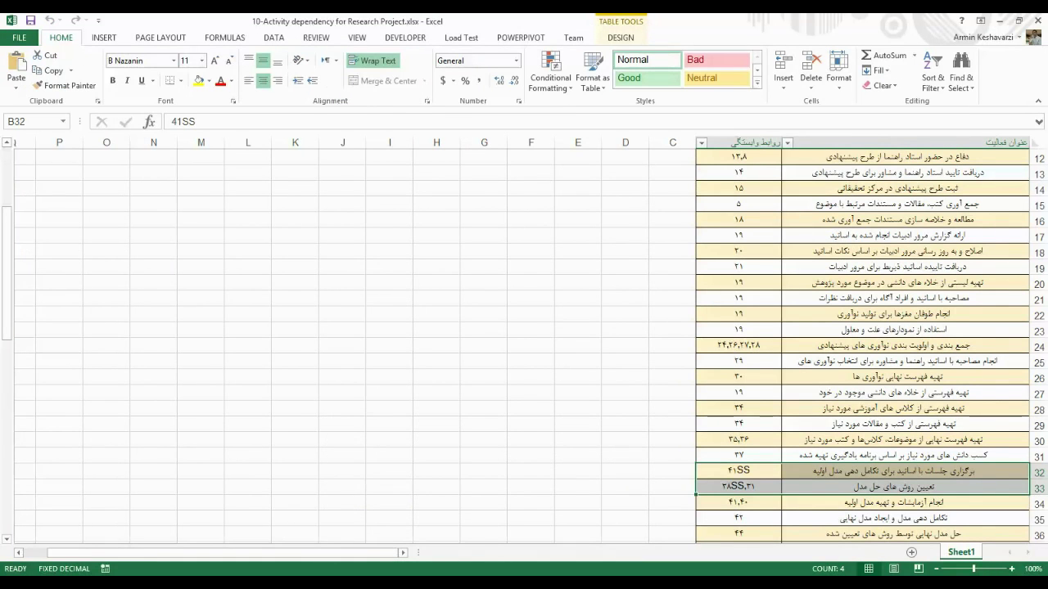
{"action": "key", "text": "alt+Tab"}
{"action": "left_click_drag", "start_coordinate": [1042, 245], "coordinate": [1042, 327]}
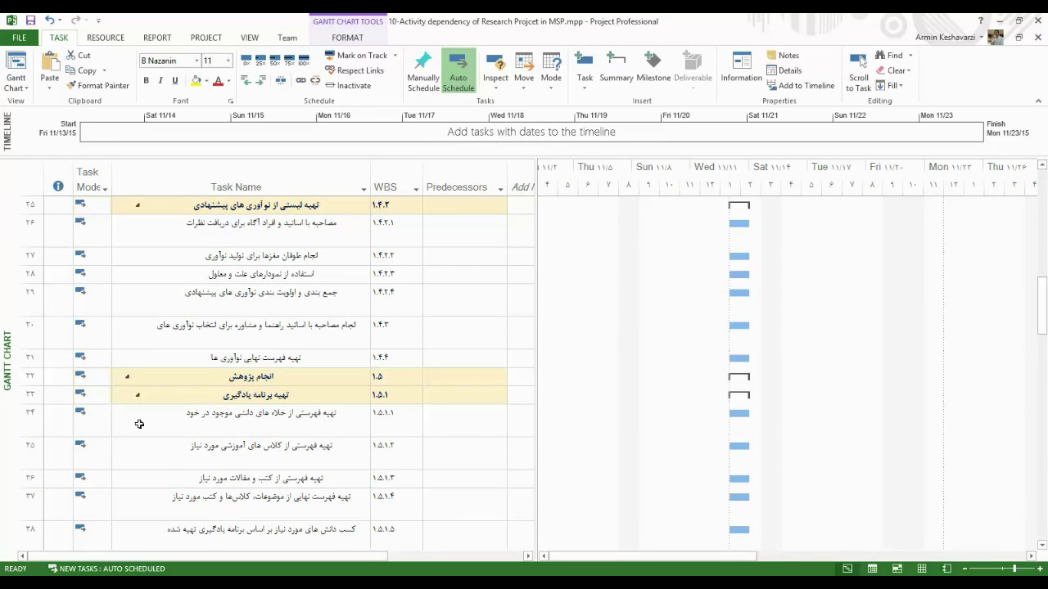
{"action": "key", "text": "alt+Tab"}
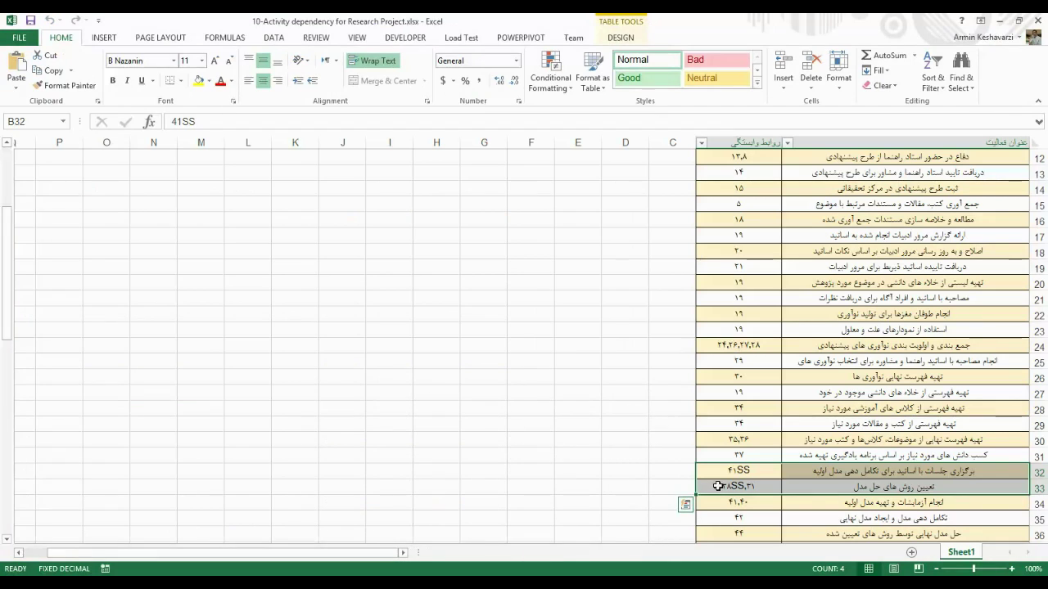
{"action": "left_click", "coordinate": [757, 473]}
{"action": "left_click", "coordinate": [820, 477]}
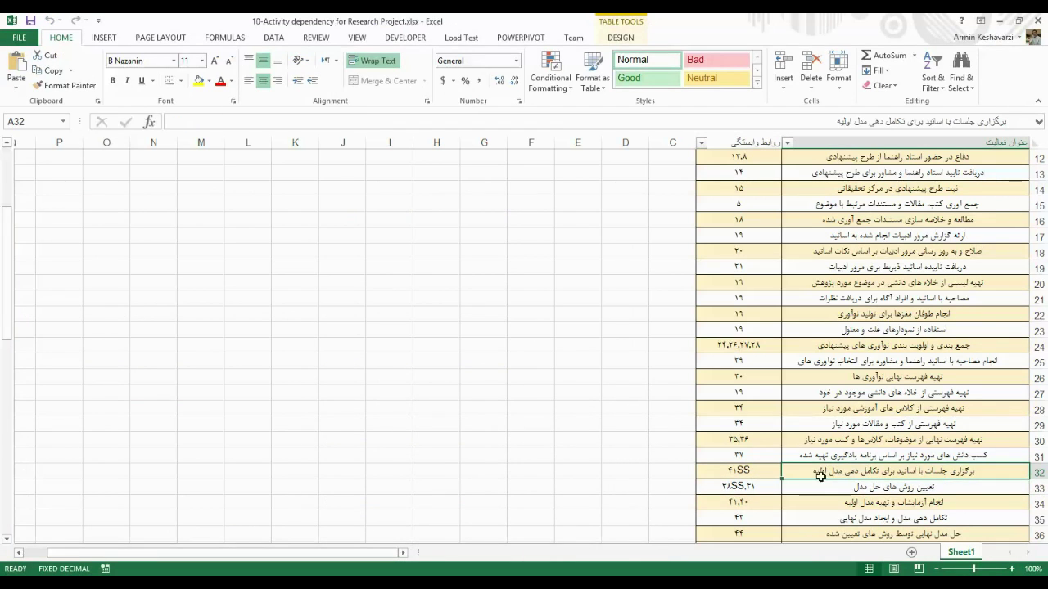
{"action": "key", "text": "alt+Tab"}
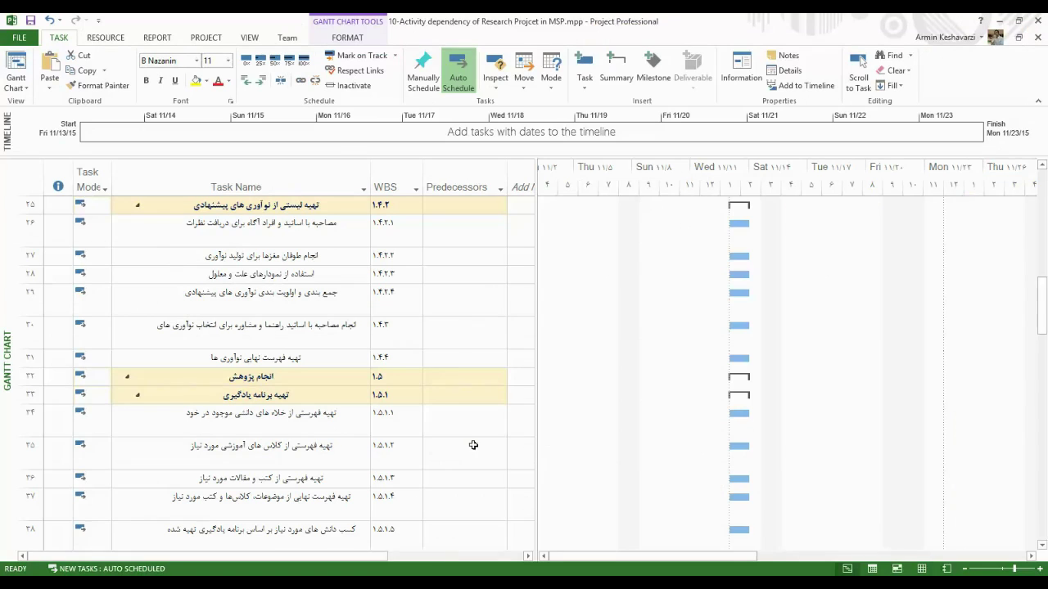
{"action": "left_click_drag", "start_coordinate": [1045, 297], "coordinate": [1045, 256]}
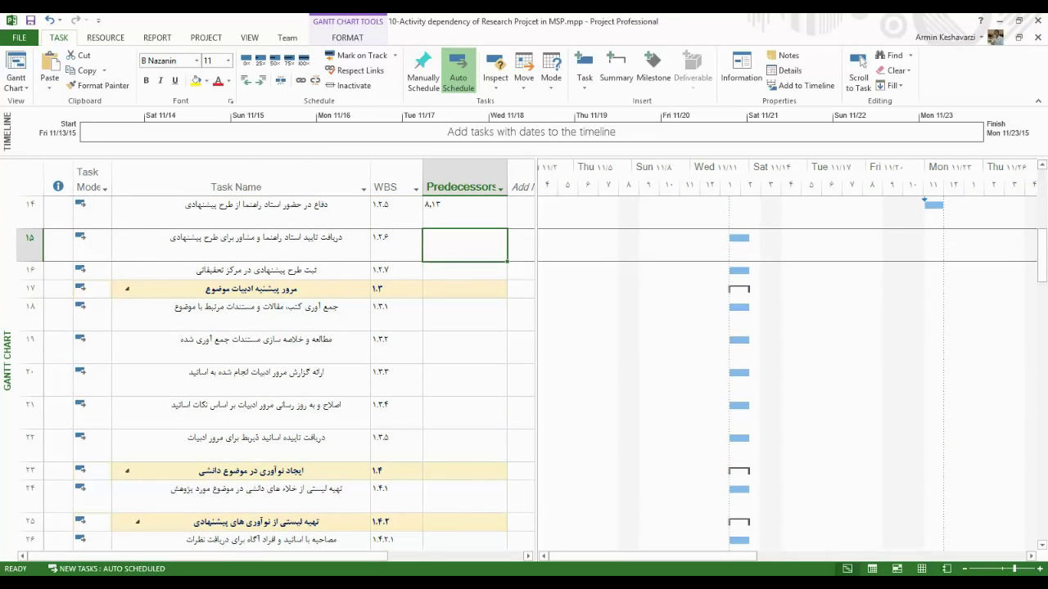
- In the Excel sheet, insert a new column before the activity title column and name its header ID
{"action": "key", "text": "alt+Tab"}
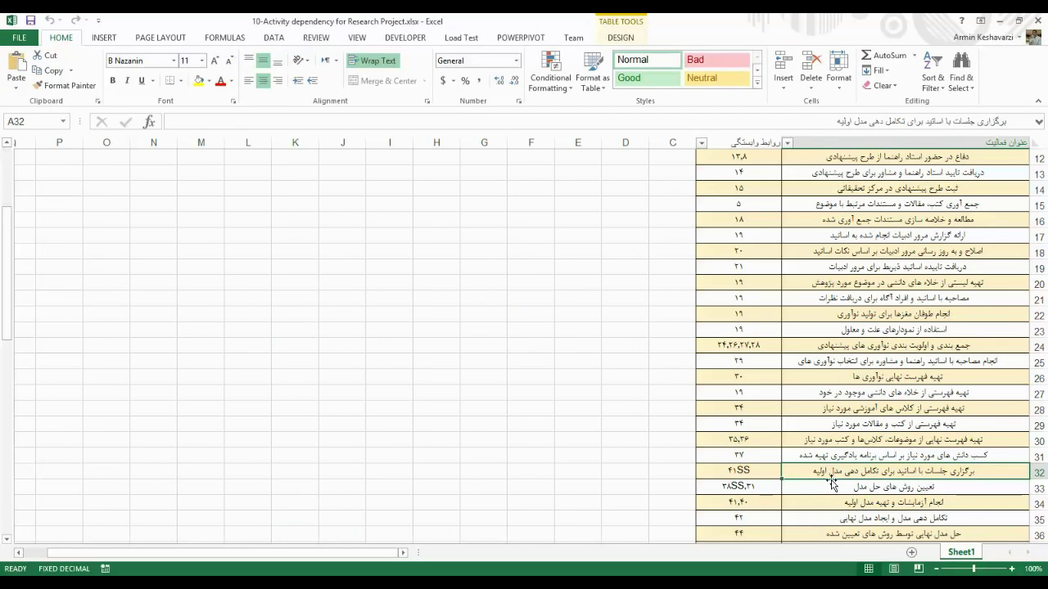
{"action": "left_click", "coordinate": [874, 453]}
{"action": "left_click_drag", "start_coordinate": [916, 351], "coordinate": [915, 329]}
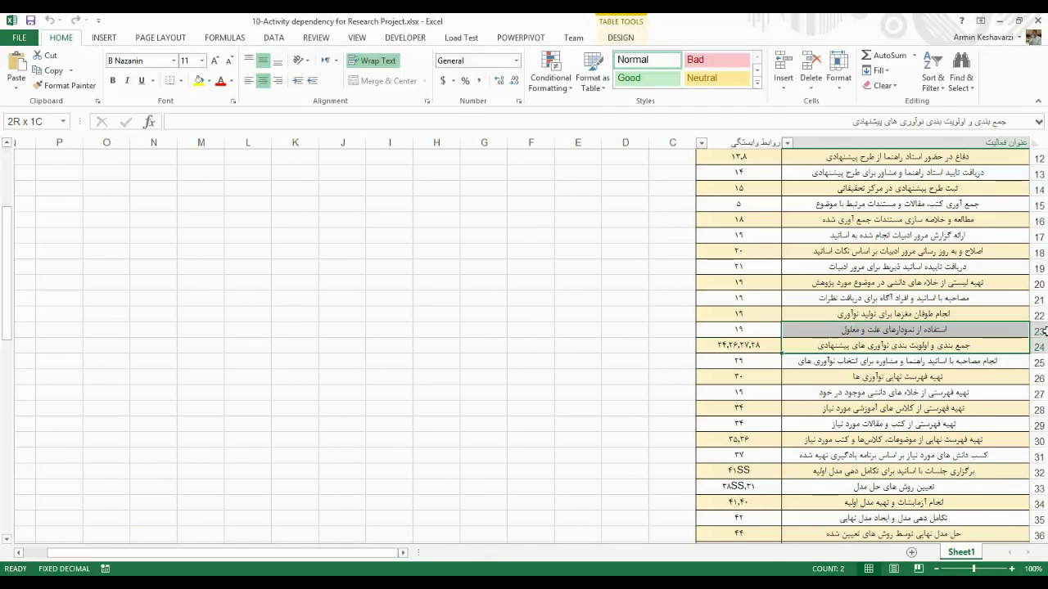
{"action": "right_click", "coordinate": [978, 144]}
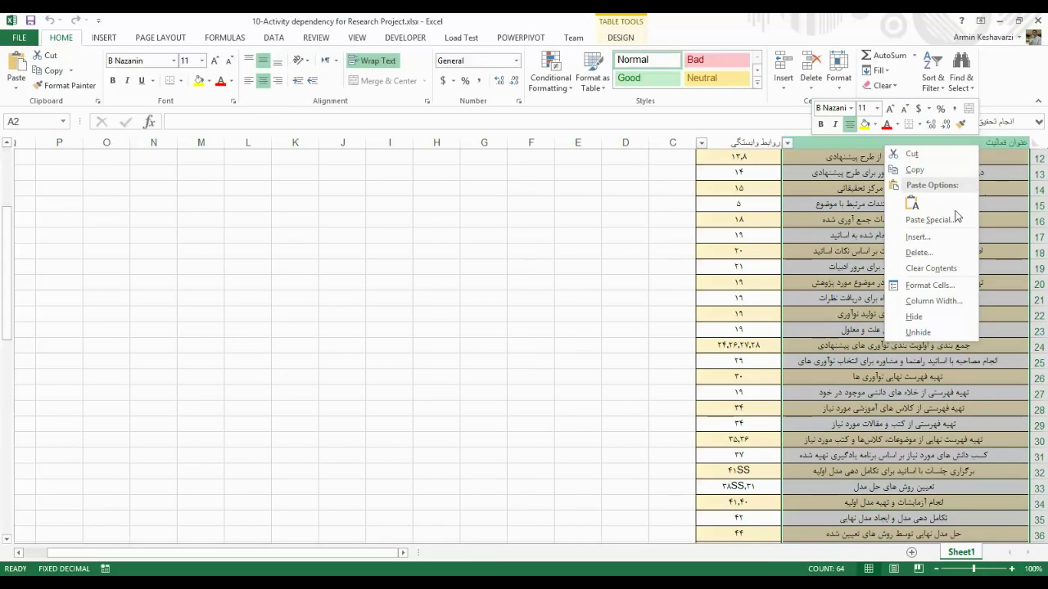
{"action": "left_click", "coordinate": [937, 233]}
{"action": "left_click", "coordinate": [992, 162]}
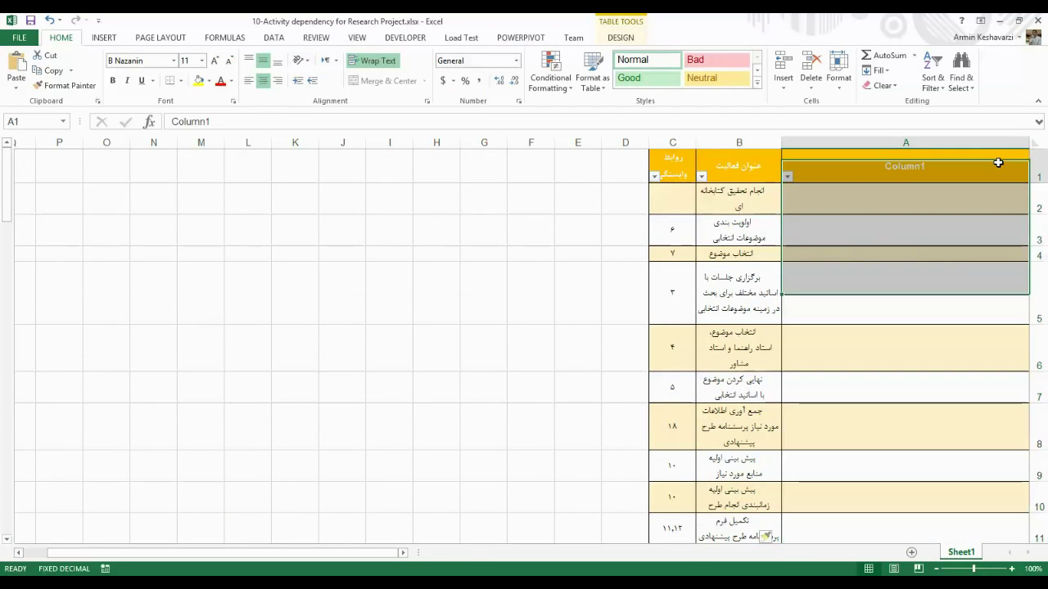
{"action": "type", "text": "ID"}
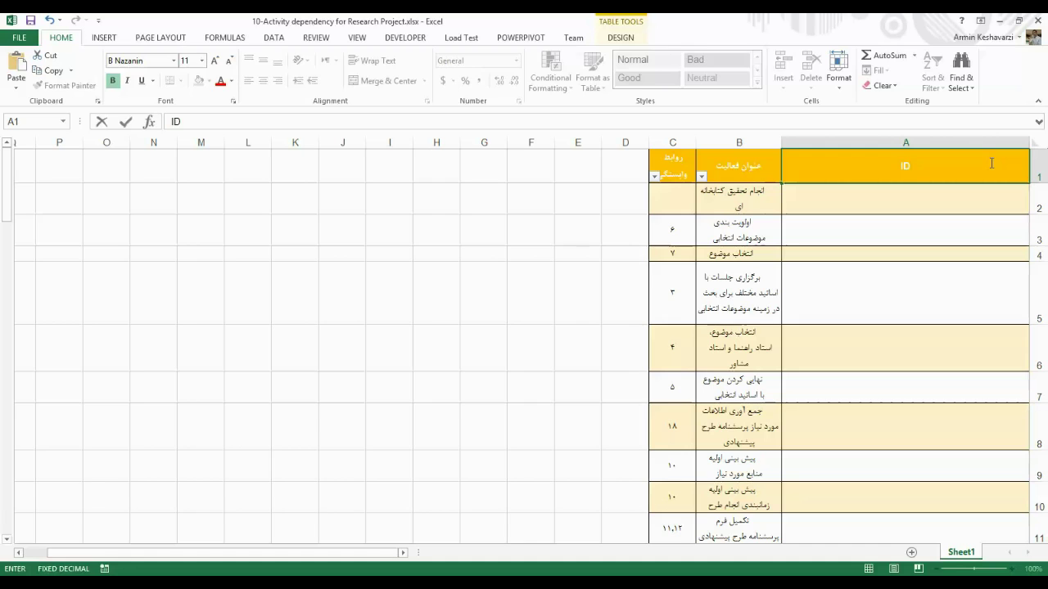
{"action": "key", "text": "Return"}
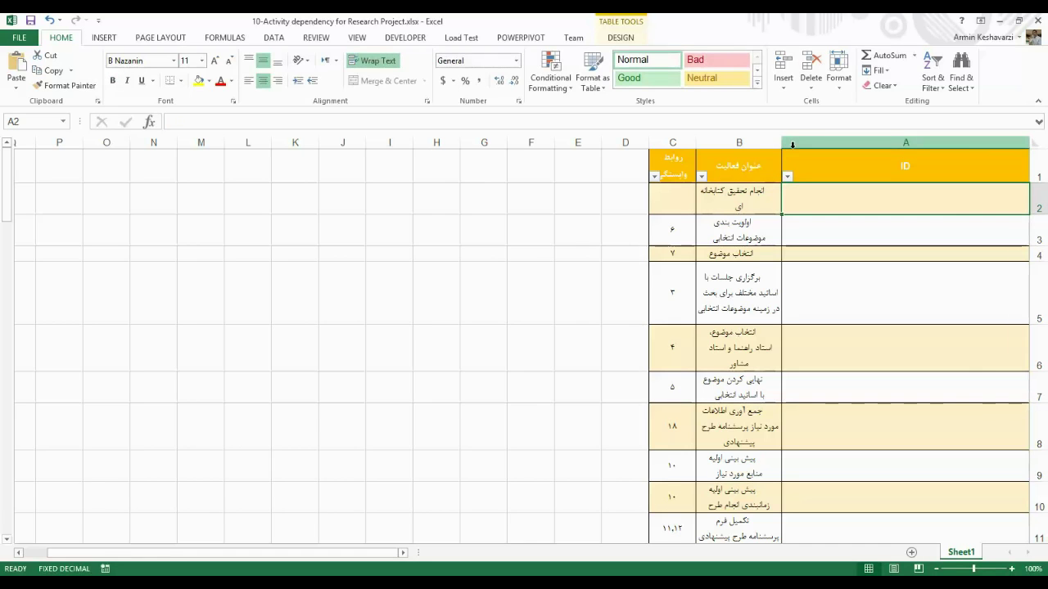
- Narrow the ID column and widen the activity title column so that the titles fit on one line
{"action": "left_click_drag", "start_coordinate": [782, 142], "coordinate": [778, 143]}
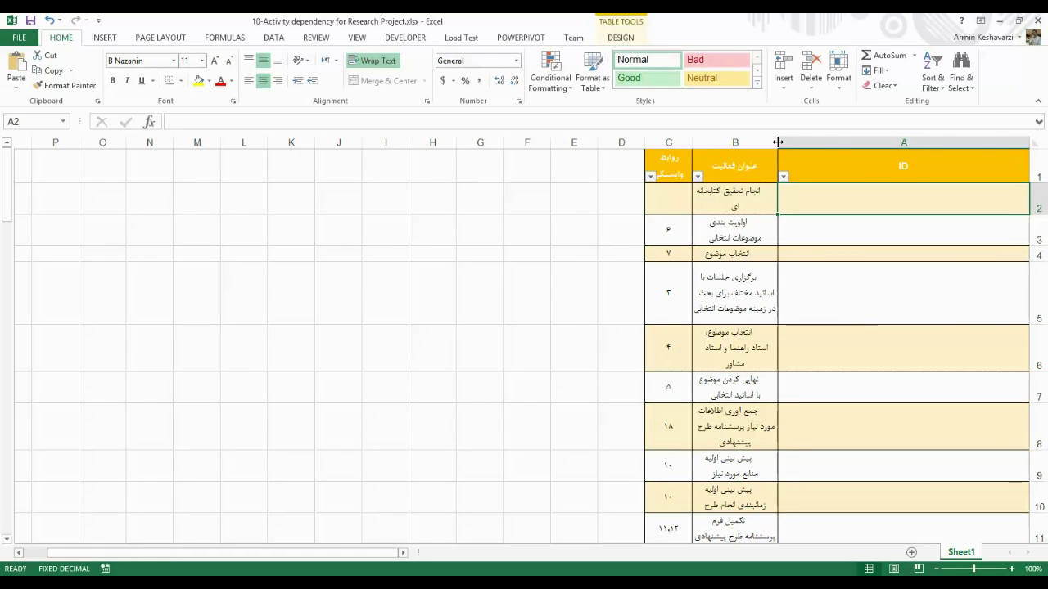
{"action": "left_click", "coordinate": [718, 138]}
{"action": "left_click_drag", "start_coordinate": [693, 141], "coordinate": [611, 139]}
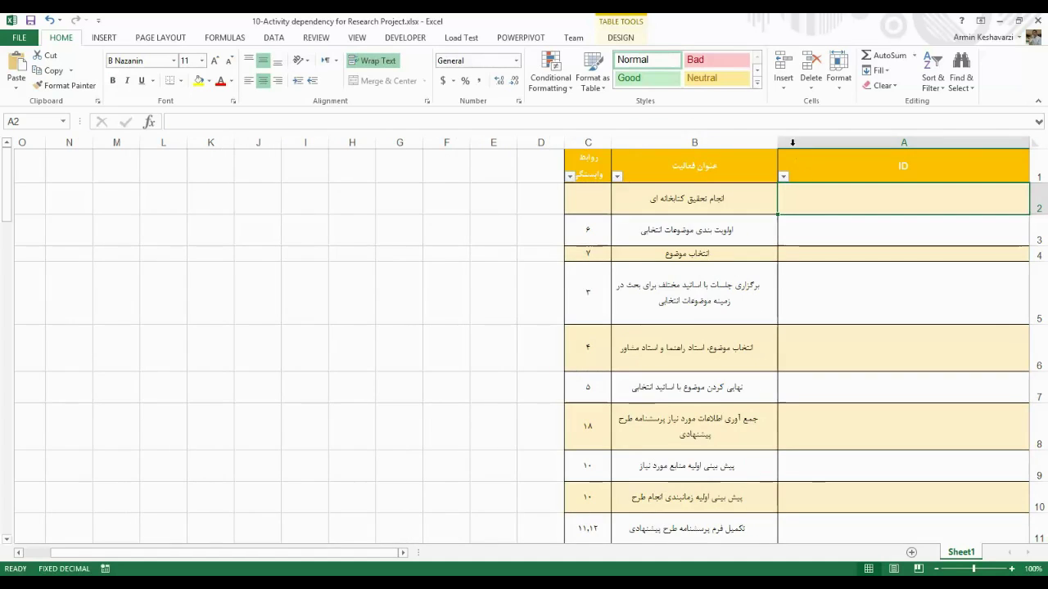
{"action": "left_click_drag", "start_coordinate": [779, 141], "coordinate": [996, 145]}
{"action": "left_click_drag", "start_coordinate": [828, 145], "coordinate": [647, 148]}
- Select all table rows from the header down to row 65 and reduce their heights to single-line rows
{"action": "left_click", "coordinate": [1041, 172]}
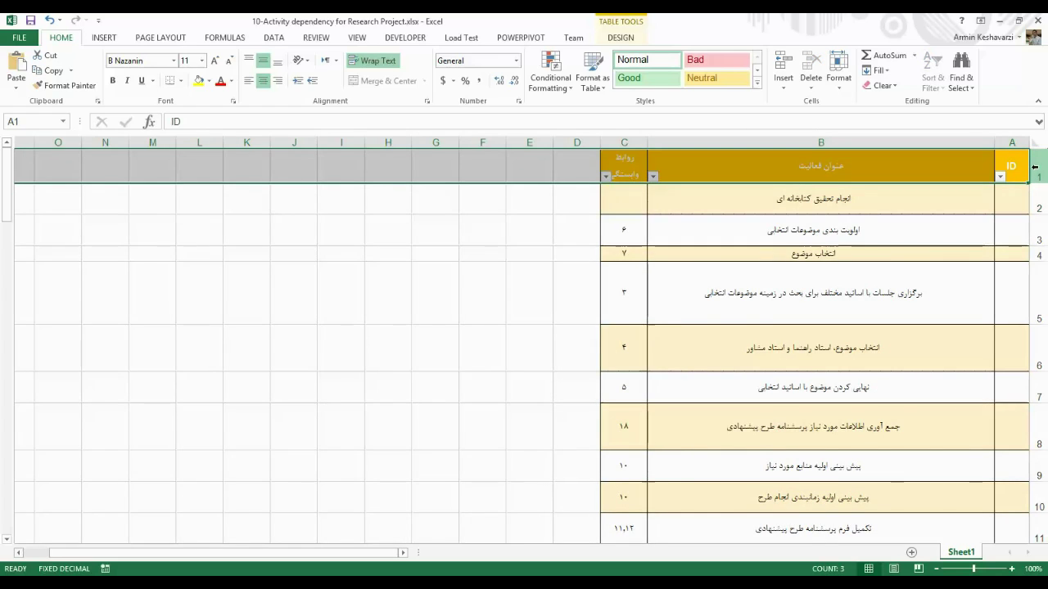
{"action": "key", "text": "ctrl+shift+Down"}
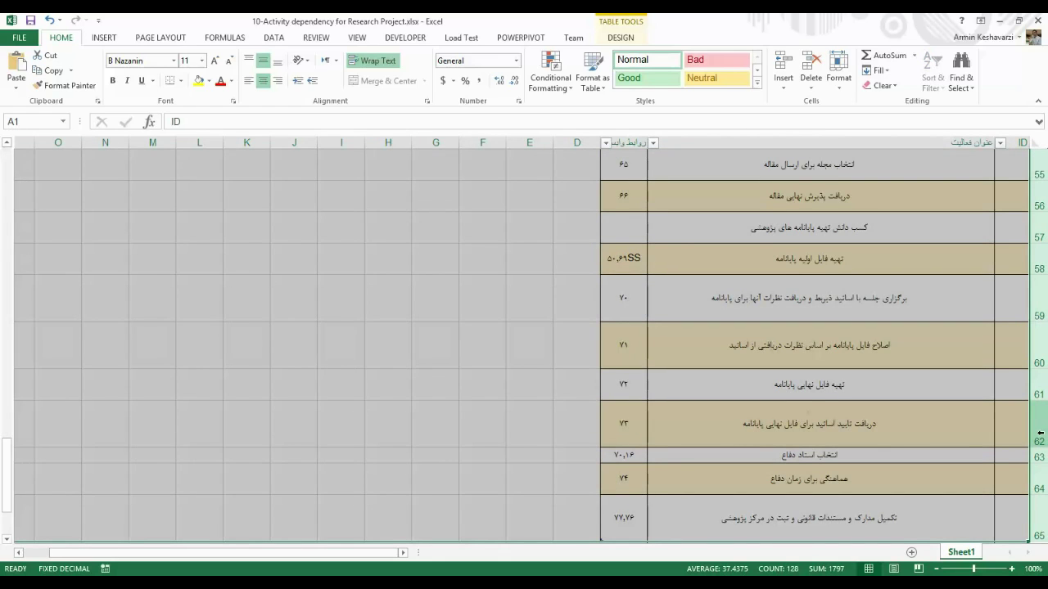
{"action": "left_click_drag", "start_coordinate": [1038, 445], "coordinate": [1039, 416]}
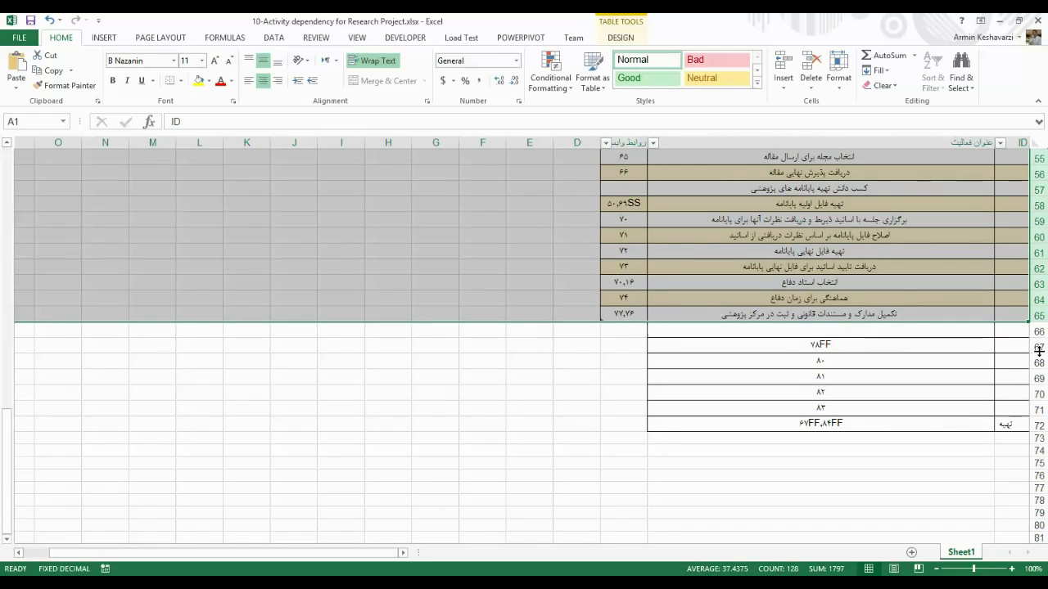
- Examine the misaligned entries below row 65, then find the start-to-start dependency in row 32 of the Excel sheet
{"action": "left_click_drag", "start_coordinate": [973, 344], "coordinate": [1011, 331]}
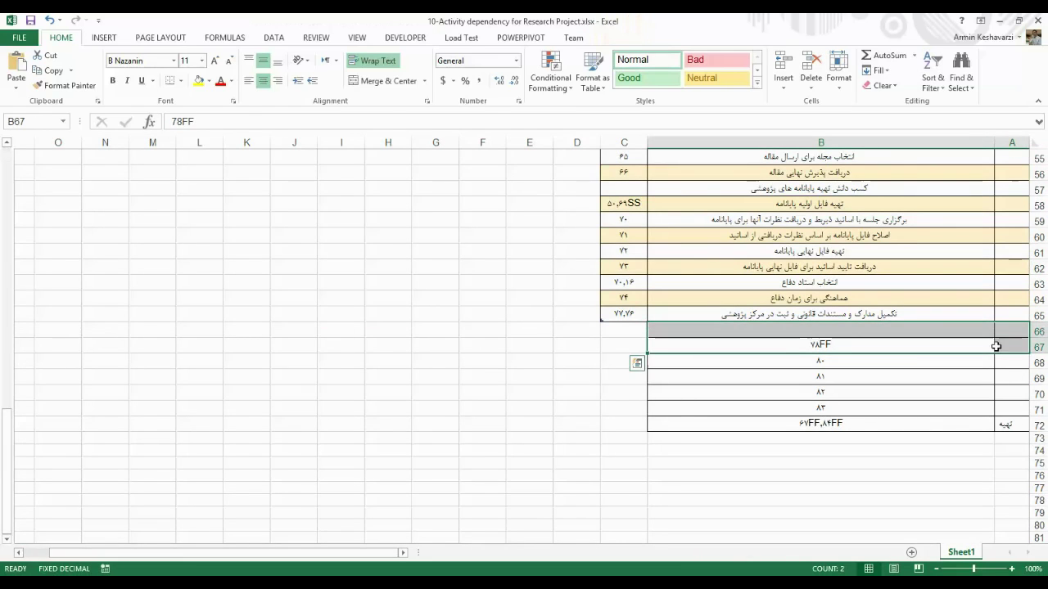
{"action": "left_click_drag", "start_coordinate": [911, 282], "coordinate": [851, 471]}
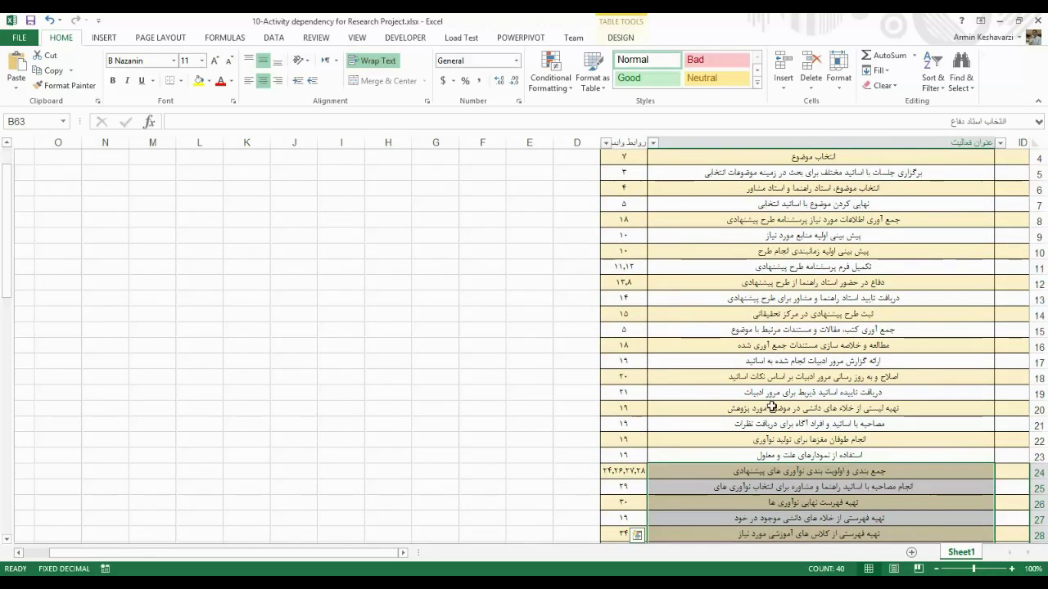
{"action": "left_click_drag", "start_coordinate": [659, 518], "coordinate": [739, 456]}
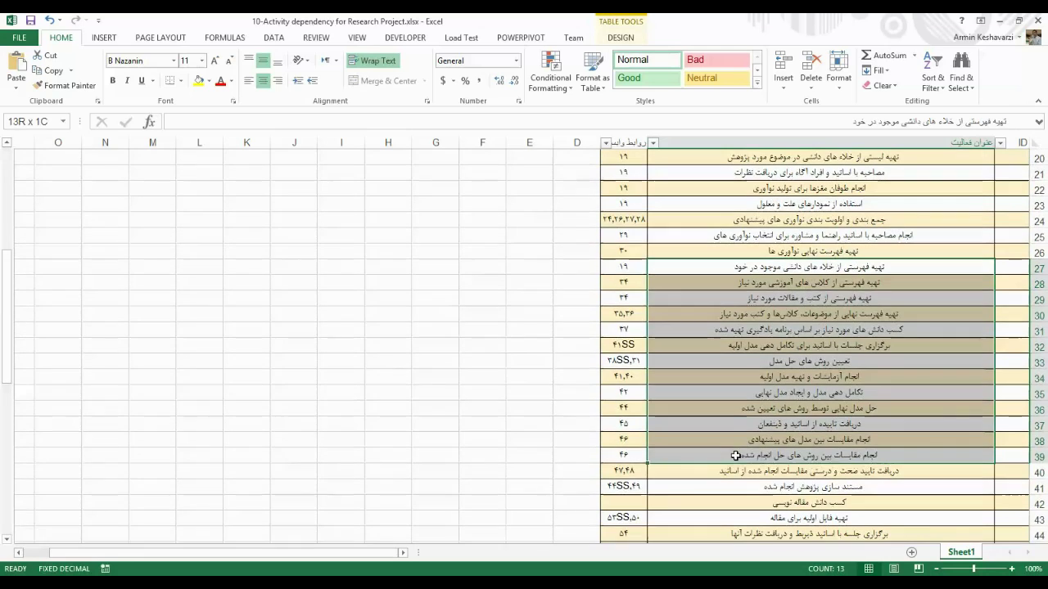
{"action": "left_click", "coordinate": [618, 344]}
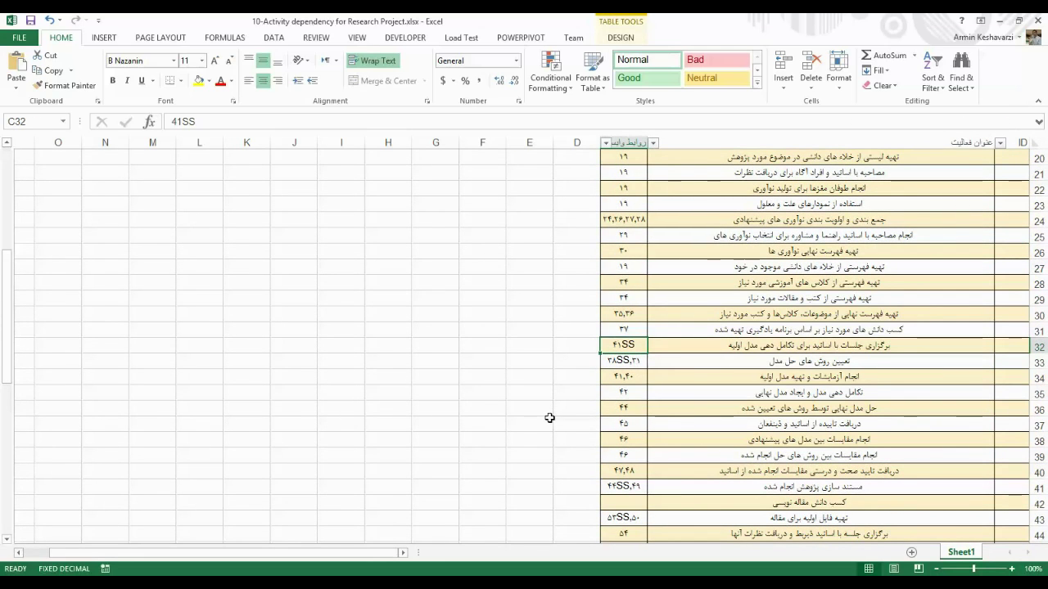
- Switch to Project, set the predecessor of task 40 to 41SS, and return to Excel to check the dependency entries
{"action": "key", "text": "alt+Tab"}
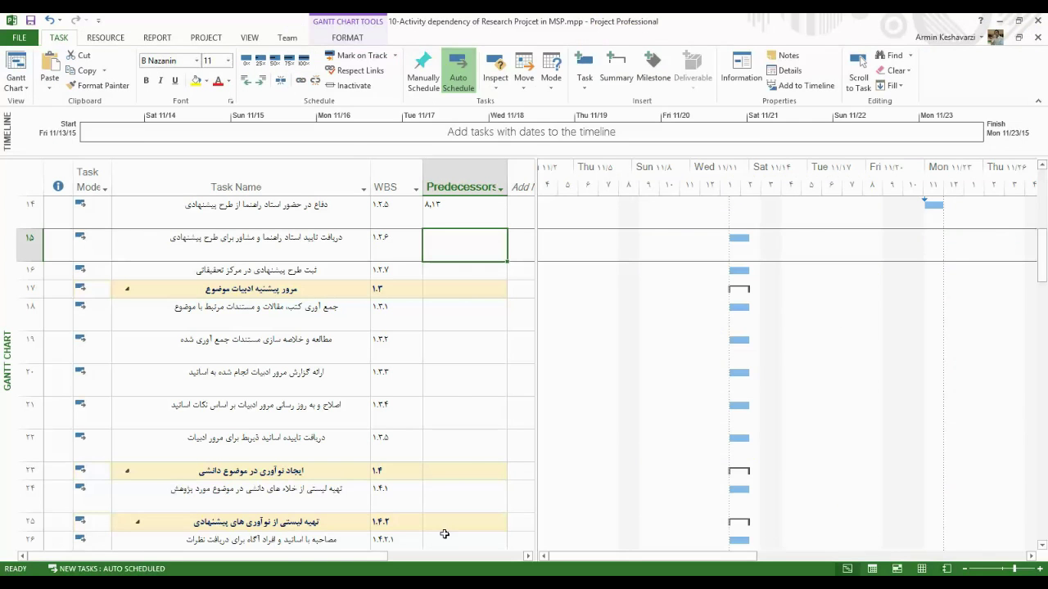
{"action": "left_click_drag", "start_coordinate": [1043, 260], "coordinate": [1041, 347]}
{"action": "left_click", "coordinate": [232, 395]}
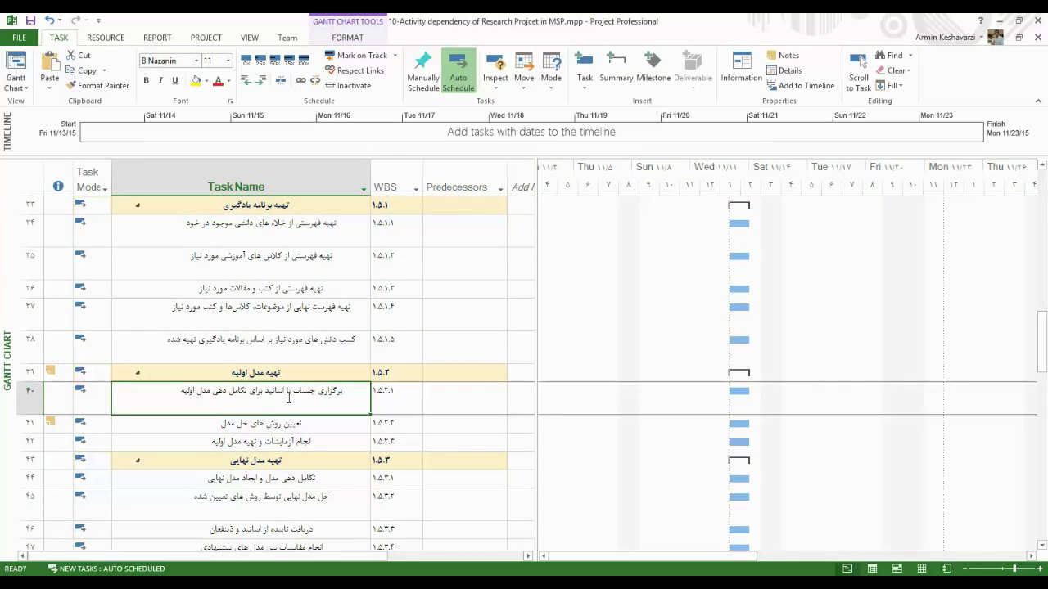
{"action": "left_click", "coordinate": [452, 388]}
{"action": "type", "text": "41ss"}
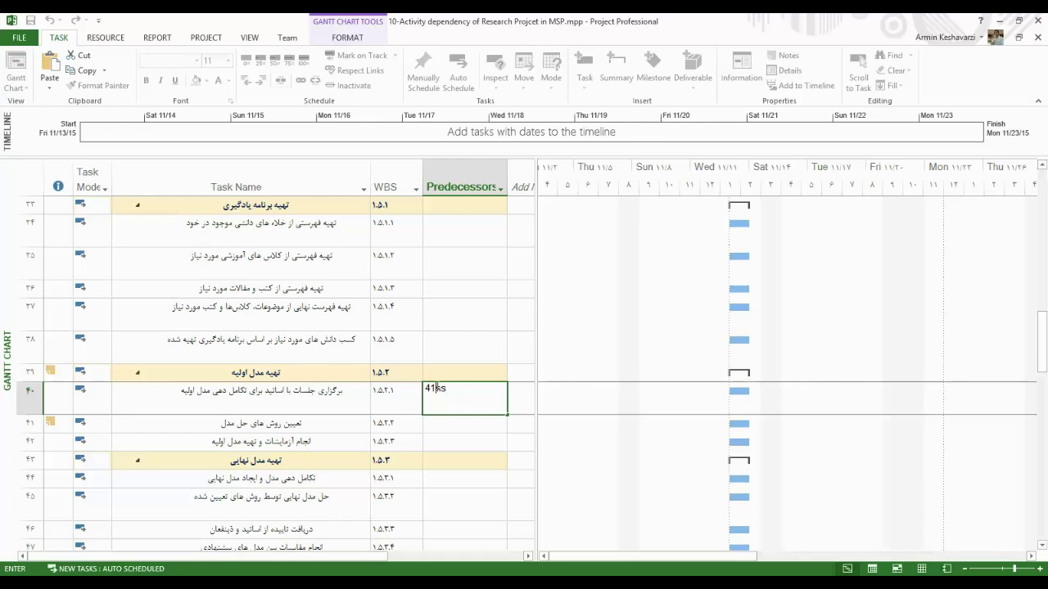
{"action": "left_click_drag", "start_coordinate": [450, 389], "coordinate": [436, 388]}
{"action": "key", "text": "Return"}
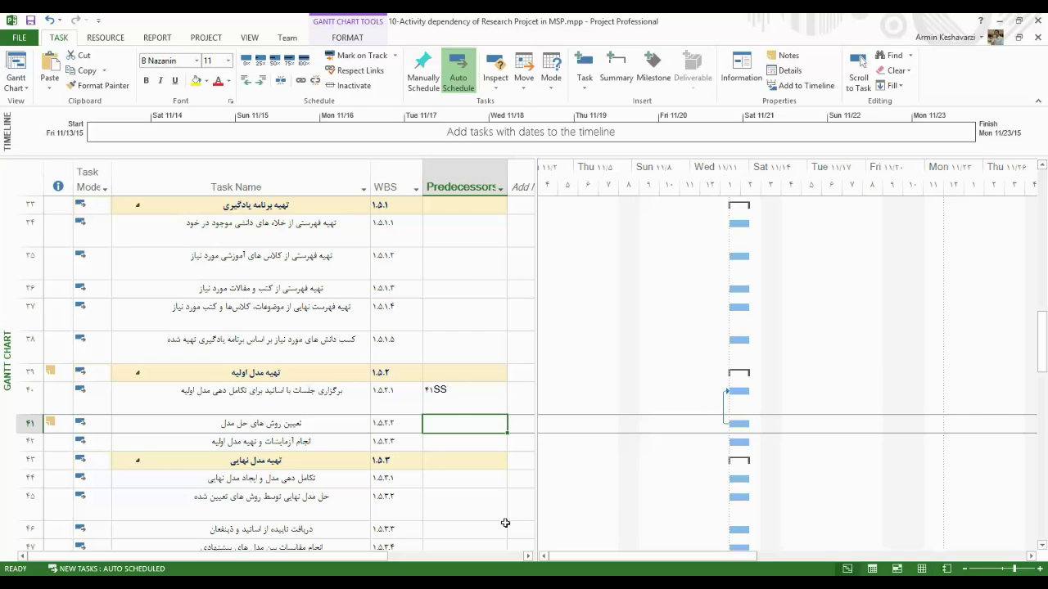
{"action": "key", "text": "alt+Tab"}
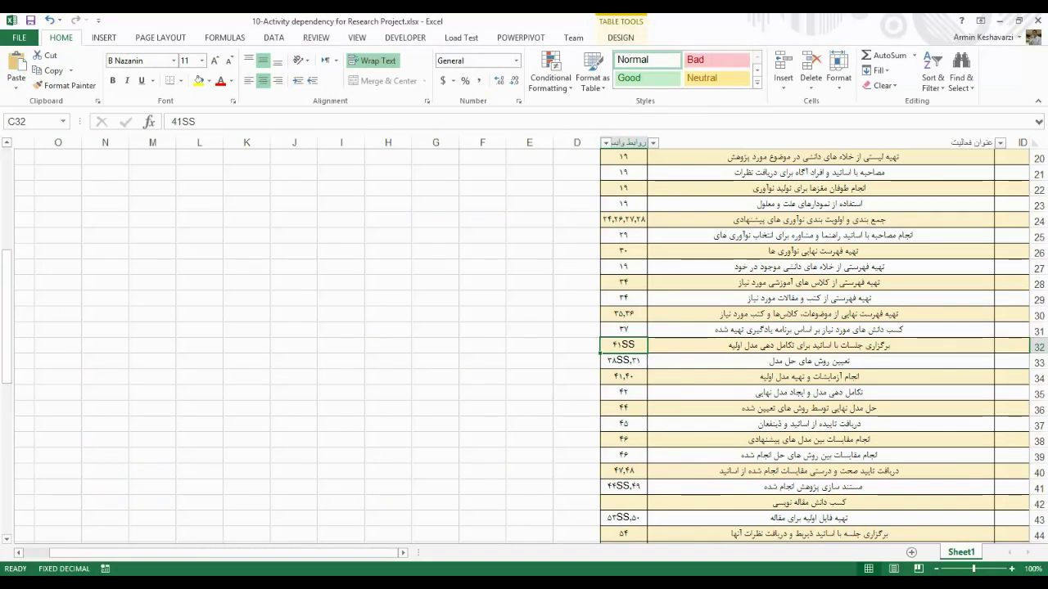
{"action": "key", "text": "alt+Tab"}
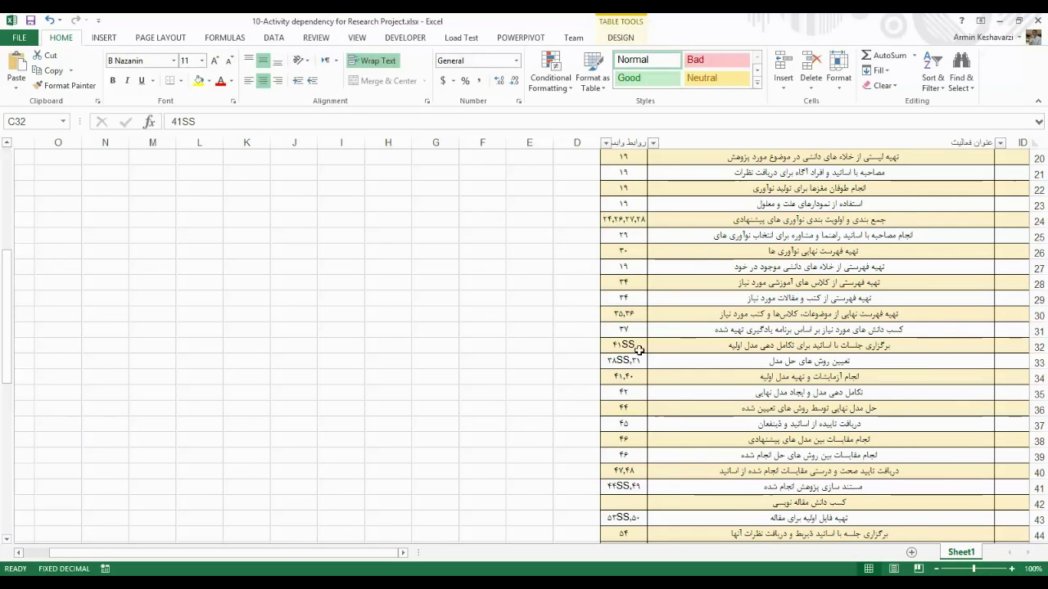
- Look up the row 33 dependency in the Excel sheet and open the task information of task 41 in Project
{"action": "left_click_drag", "start_coordinate": [813, 360], "coordinate": [622, 364]}
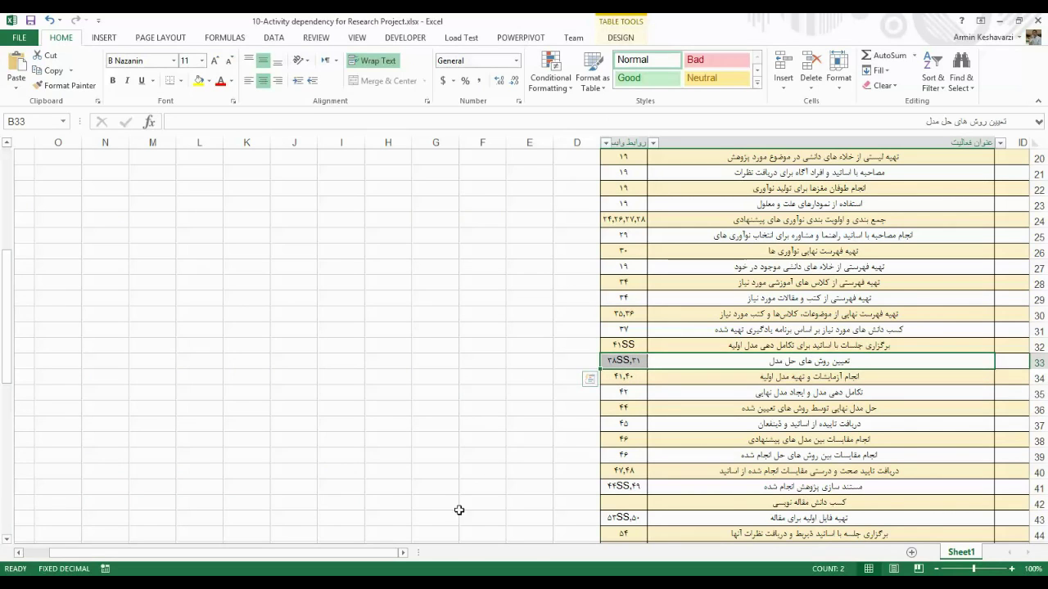
{"action": "key", "text": "alt+Tab"}
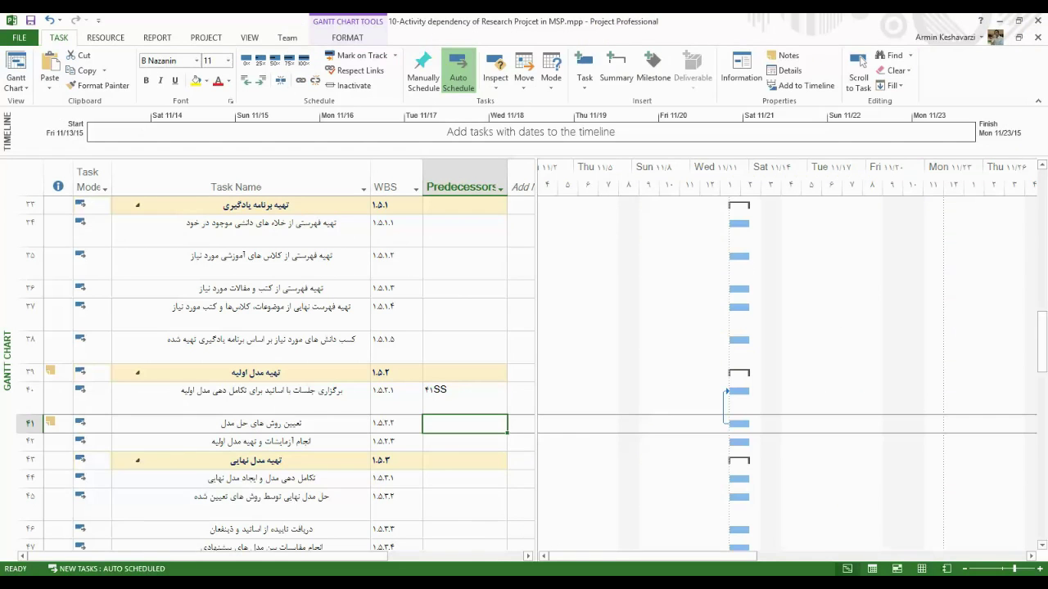
{"action": "double_click", "coordinate": [209, 421]}
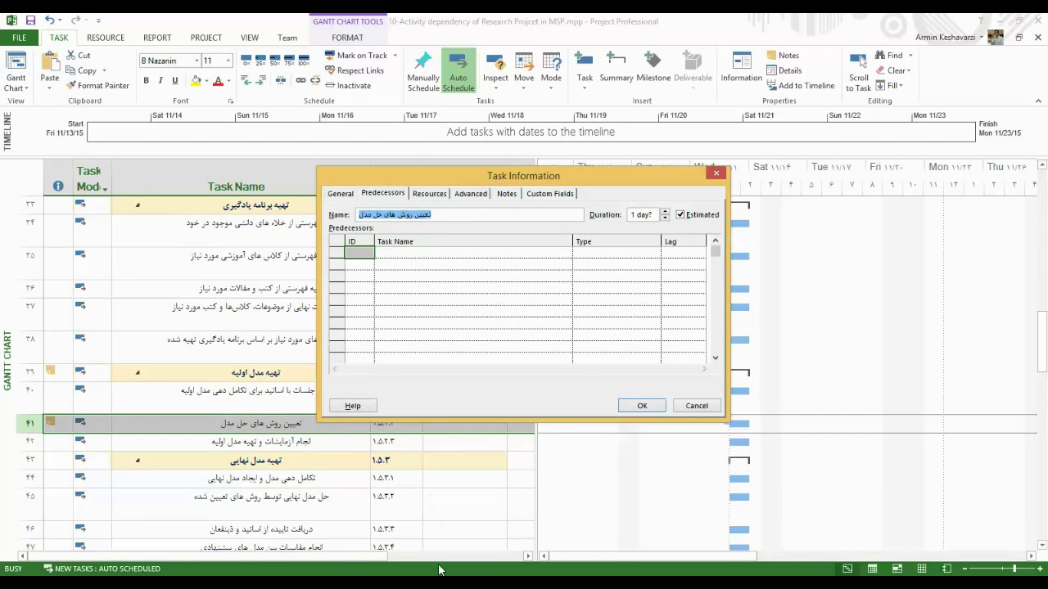
{"action": "key", "text": "alt+Tab"}
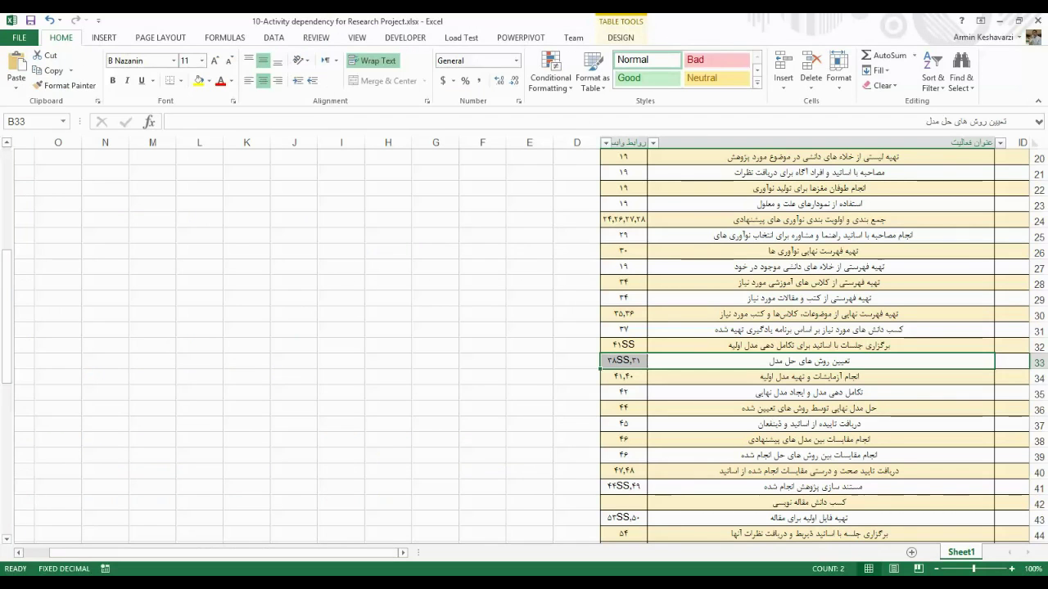
{"action": "key", "text": "alt+Tab"}
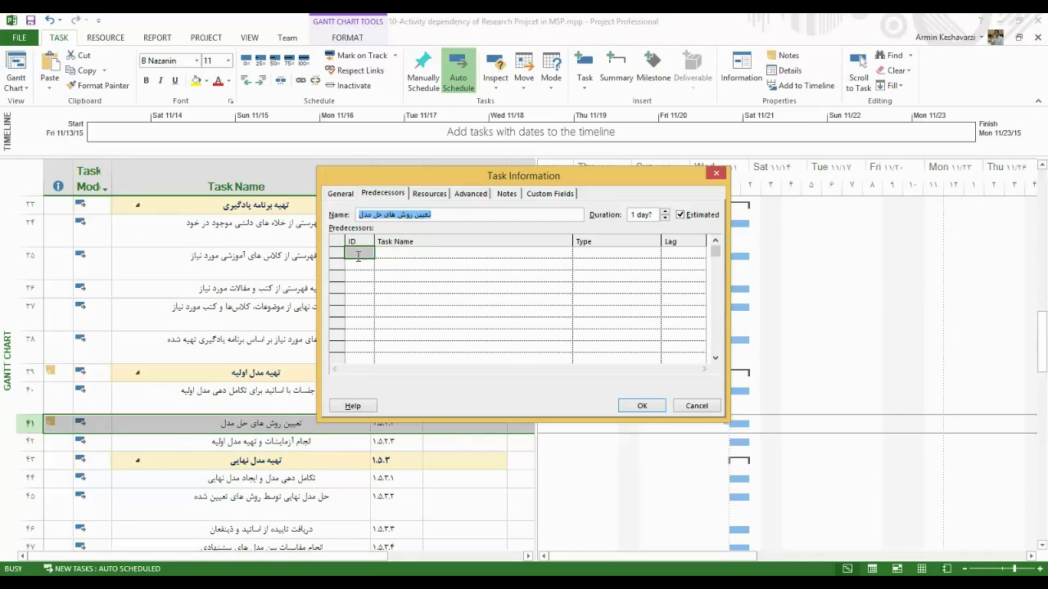
{"action": "type", "text": "38"}
{"action": "key", "text": "Return"}
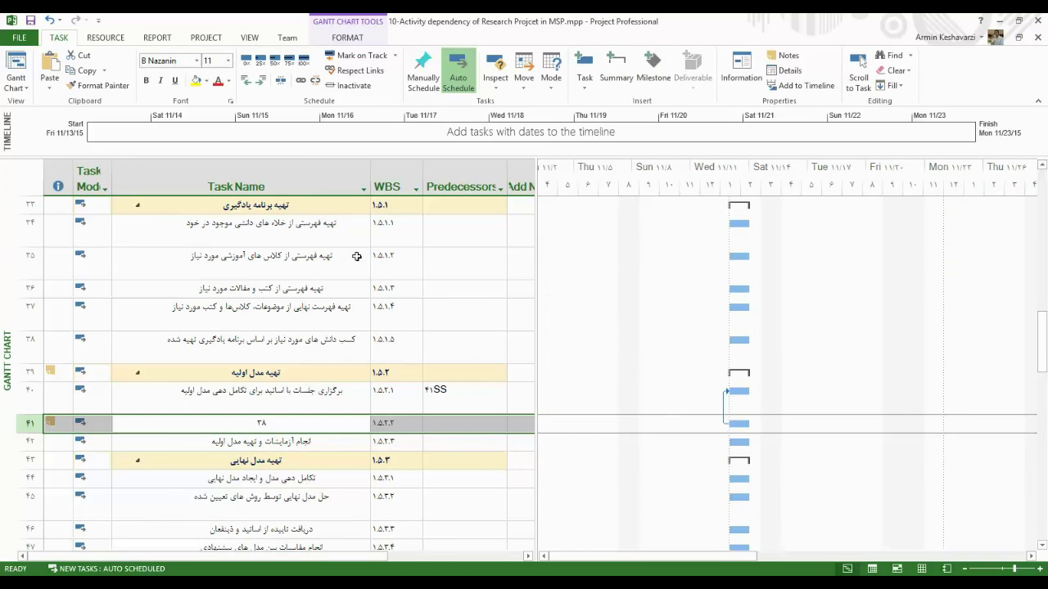
{"action": "key", "text": "ctrl+z"}
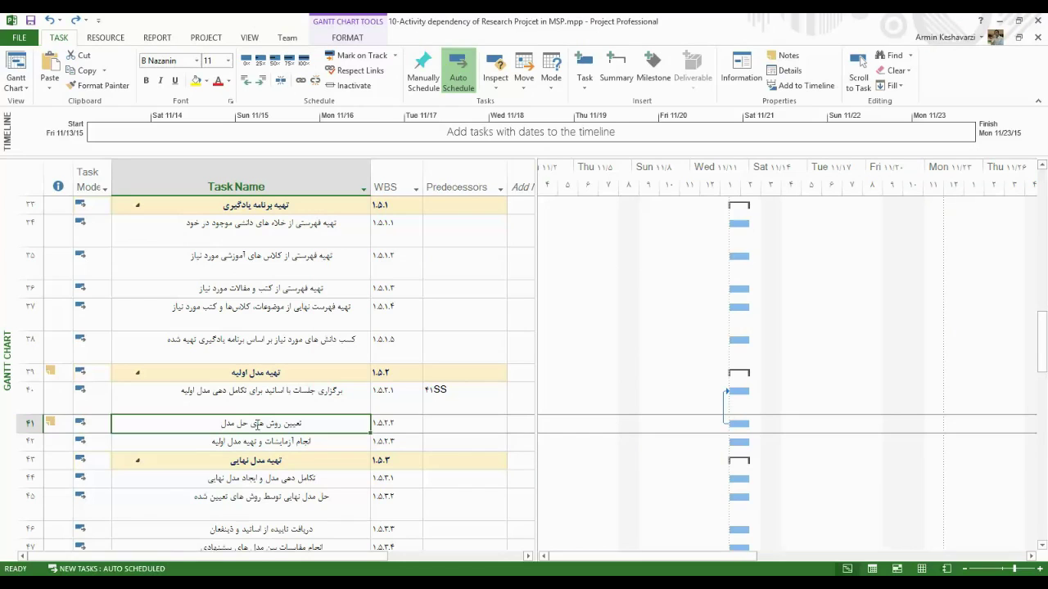
- Add task 38 as a Start-to-Start (SS) predecessor in the task information of task 41
{"action": "double_click", "coordinate": [256, 424]}
{"action": "left_click", "coordinate": [357, 255]}
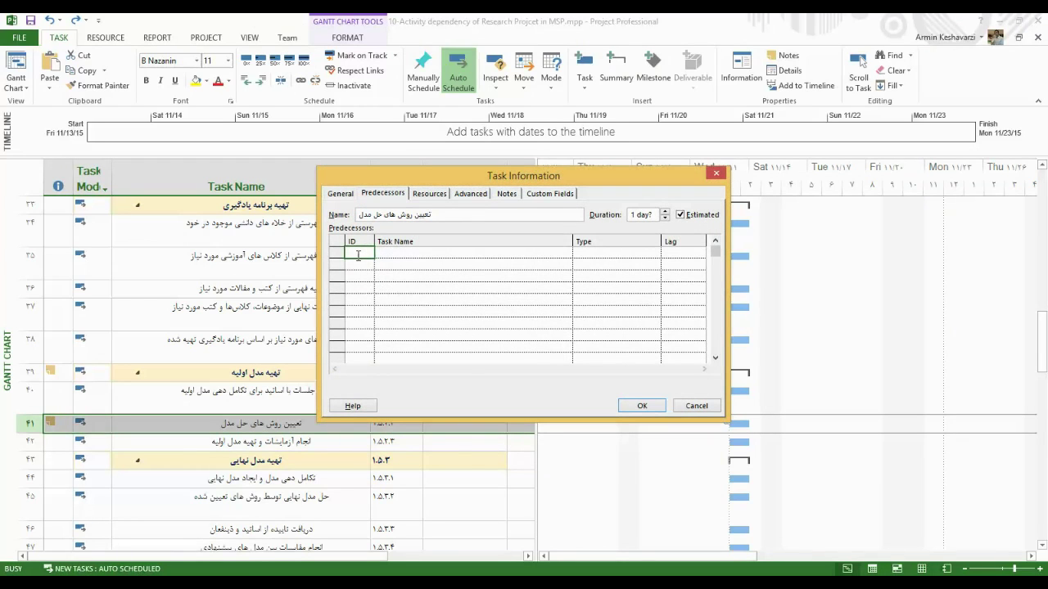
{"action": "type", "text": "38"}
{"action": "key", "text": "Return"}
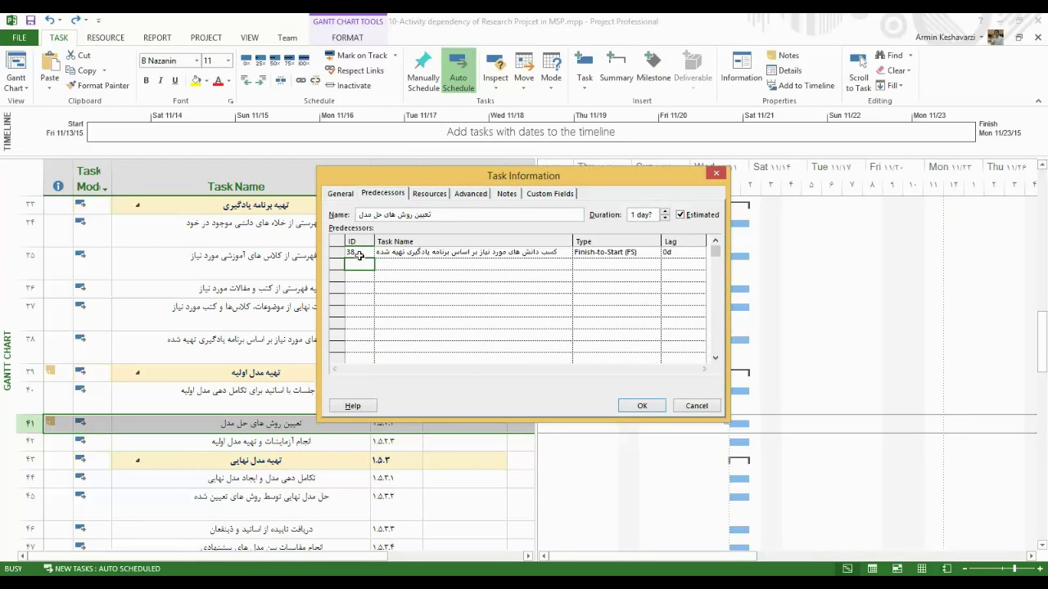
{"action": "left_click", "coordinate": [645, 251]}
{"action": "left_click", "coordinate": [654, 253]}
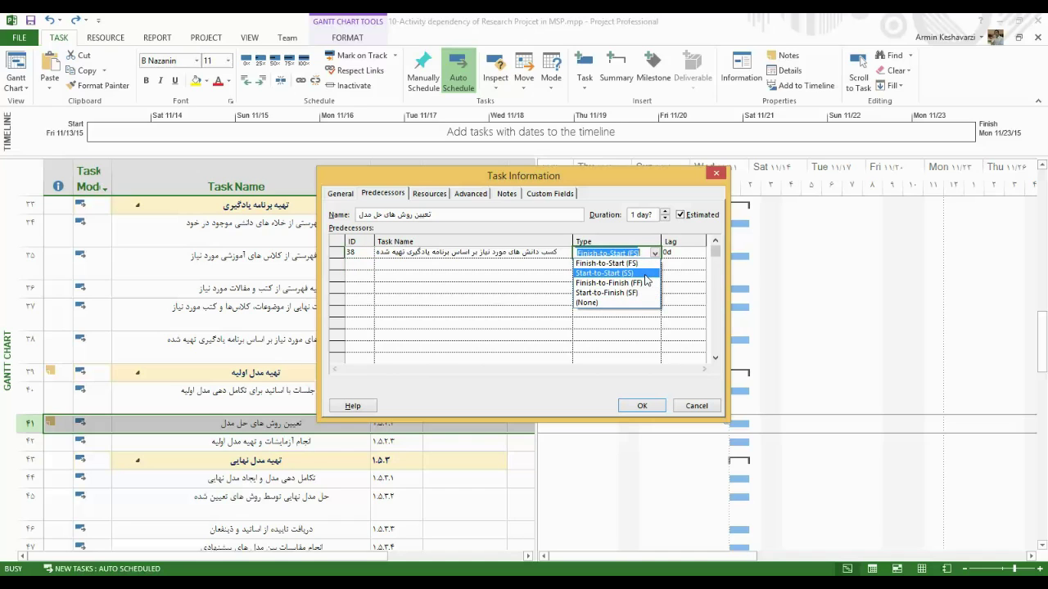
{"action": "left_click", "coordinate": [643, 406]}
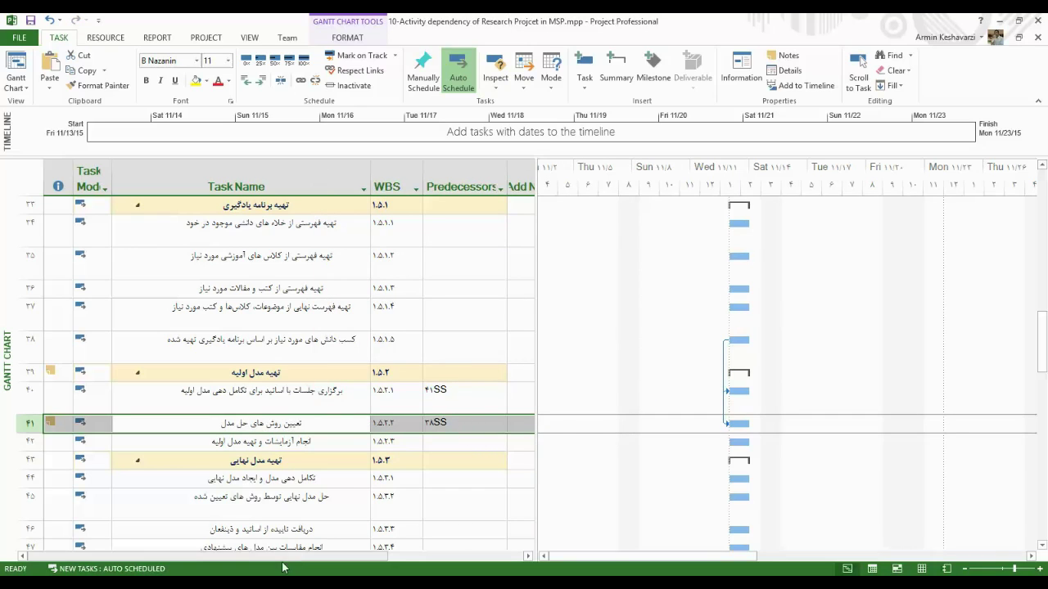
- Recheck cell C33 in Excel, return to Project and append predecessor 31 to task 41's entry so it reads 38SS,31
{"action": "key", "text": "alt+Tab"}
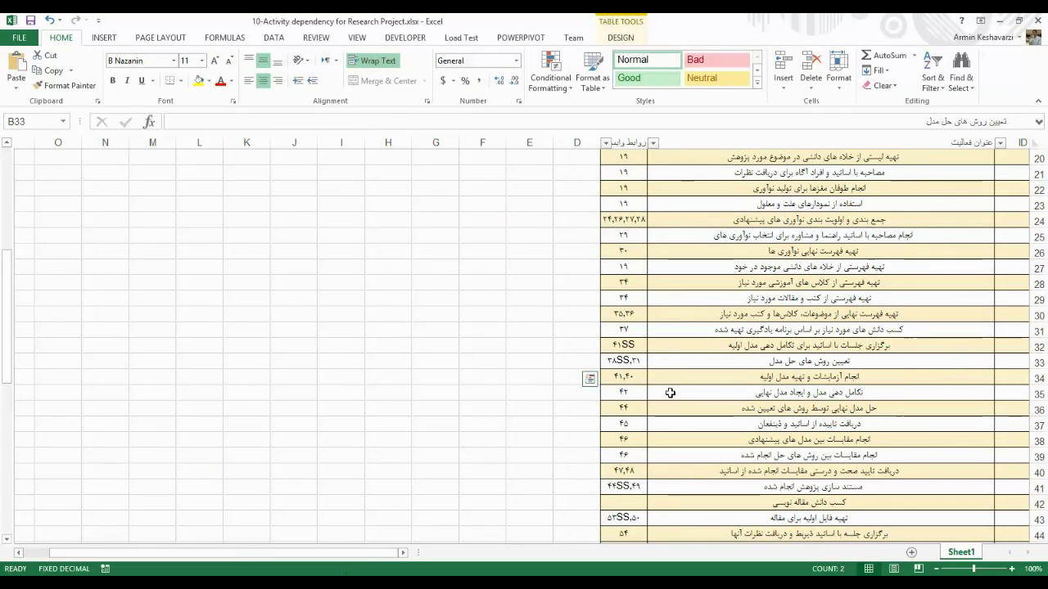
{"action": "left_click", "coordinate": [635, 360]}
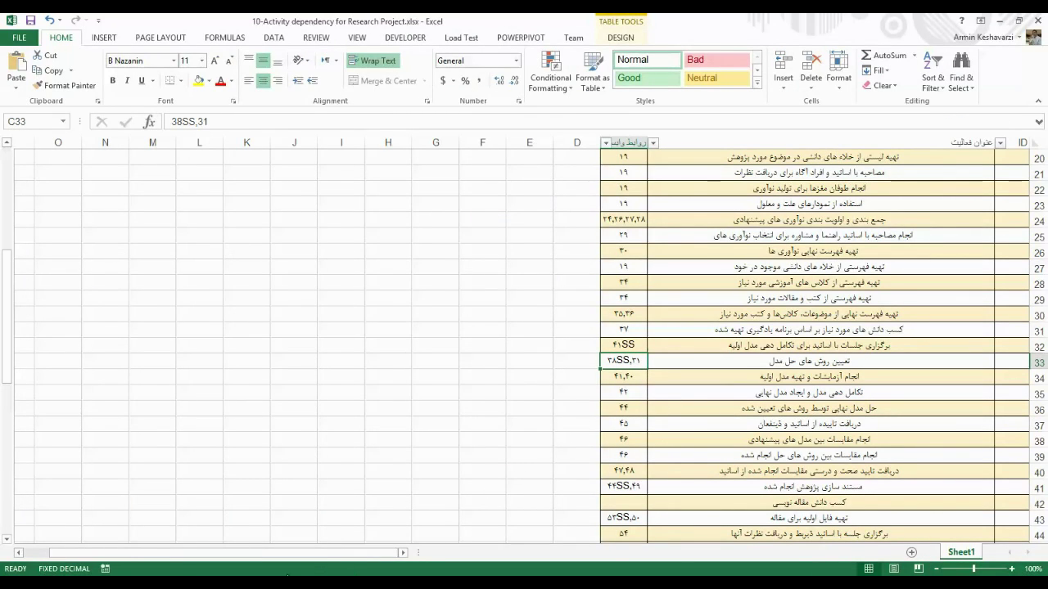
{"action": "mouse_move", "coordinate": [404, 583]}
{"action": "left_click", "coordinate": [401, 516]}
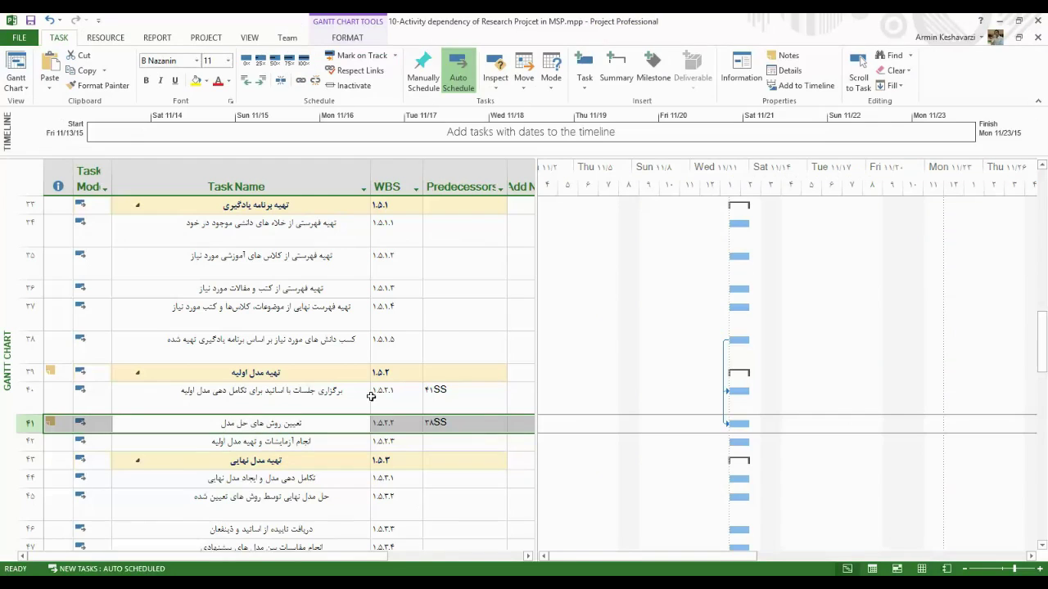
{"action": "left_click", "coordinate": [463, 419]}
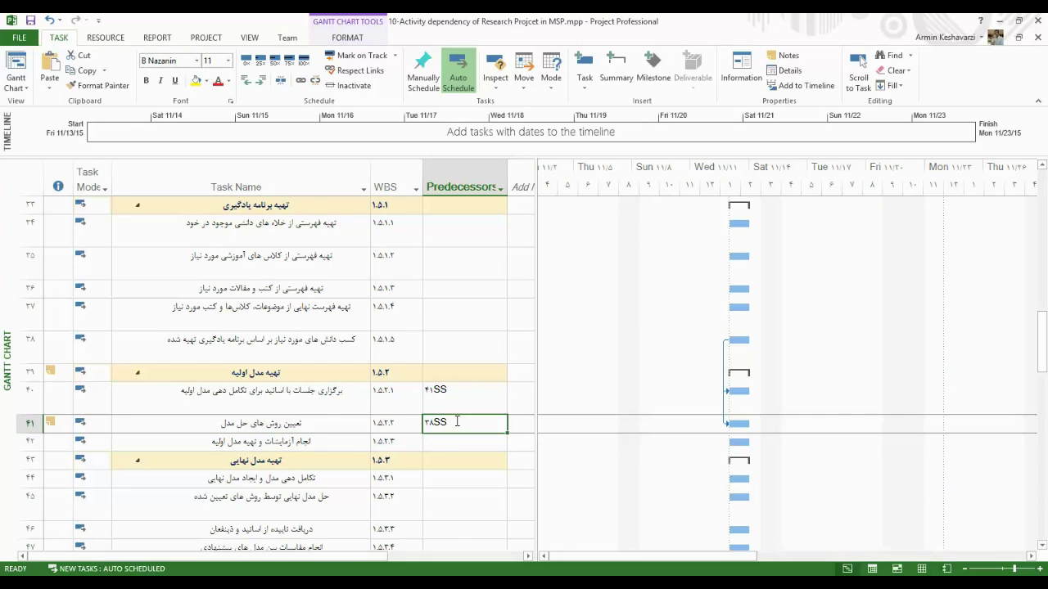
{"action": "left_click", "coordinate": [457, 422]}
{"action": "type", "text": ",40"}
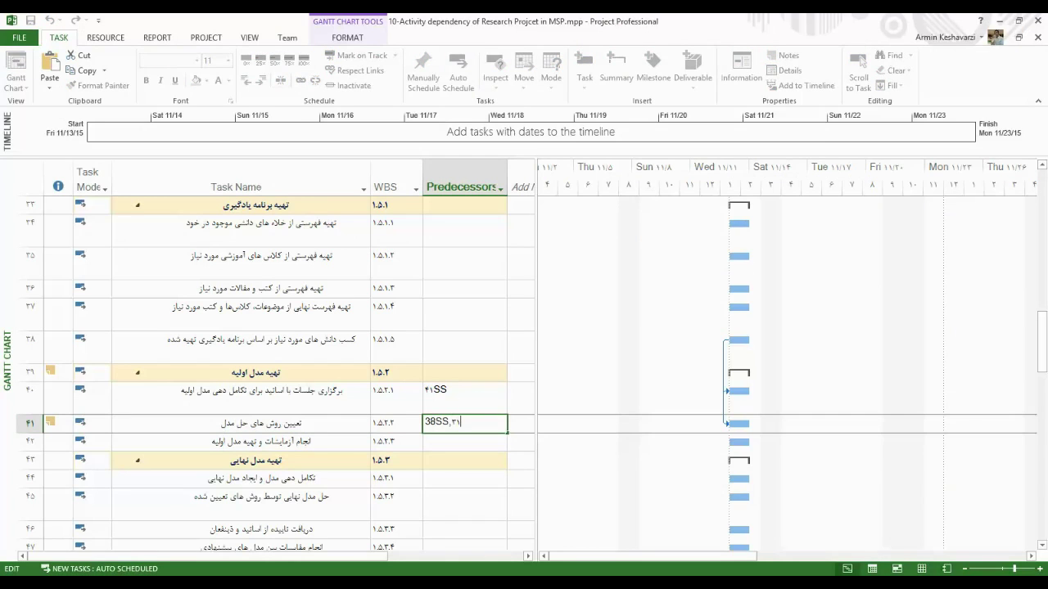
{"action": "key", "text": "Return"}
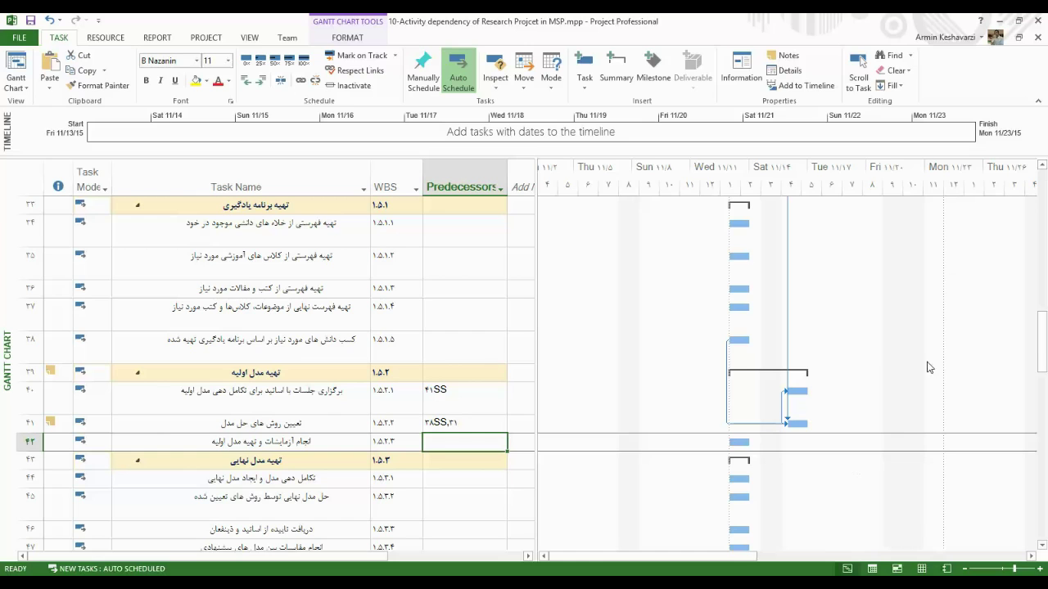
- Open the project file Research Implement.mpp from the 10-Activity dependency in msp folder
{"action": "left_click_drag", "start_coordinate": [1042, 344], "coordinate": [1044, 167]}
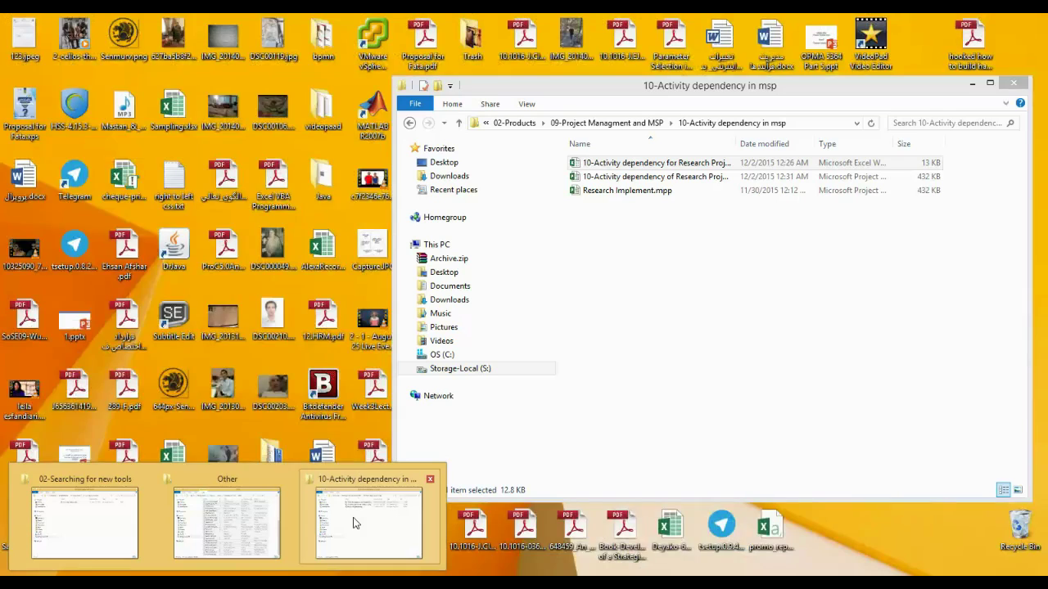
{"action": "left_click", "coordinate": [354, 524]}
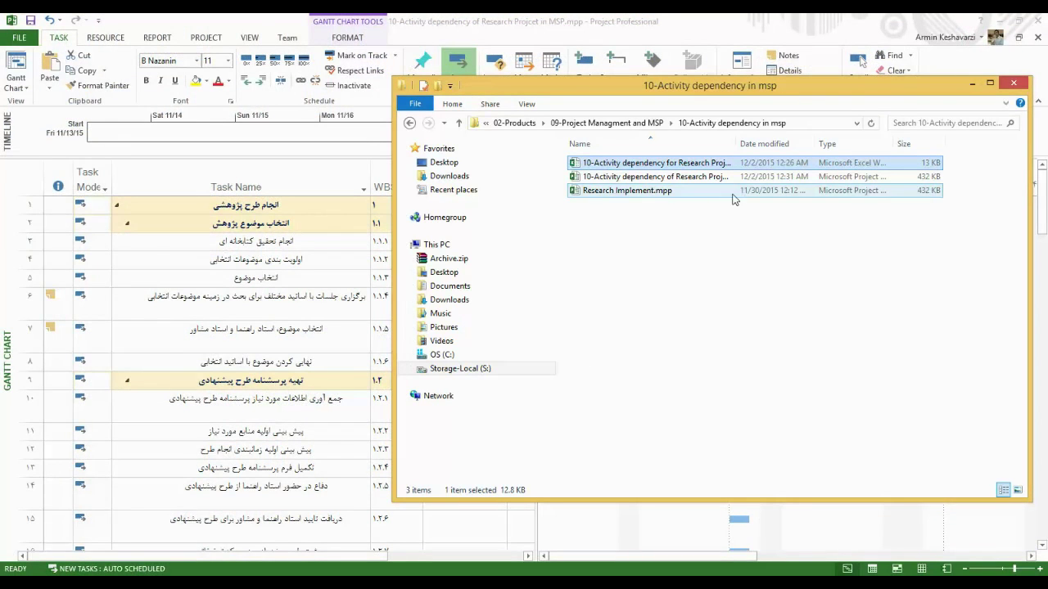
{"action": "double_click", "coordinate": [668, 177]}
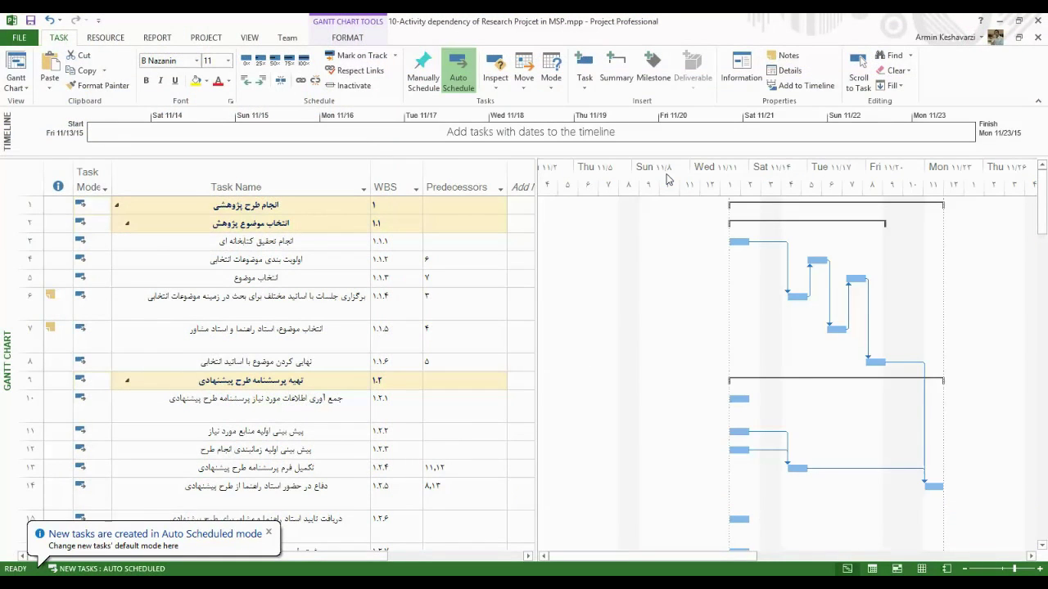
{"action": "mouse_move", "coordinate": [154, 571]}
{"action": "left_click", "coordinate": [354, 524]}
{"action": "double_click", "coordinate": [678, 192]}
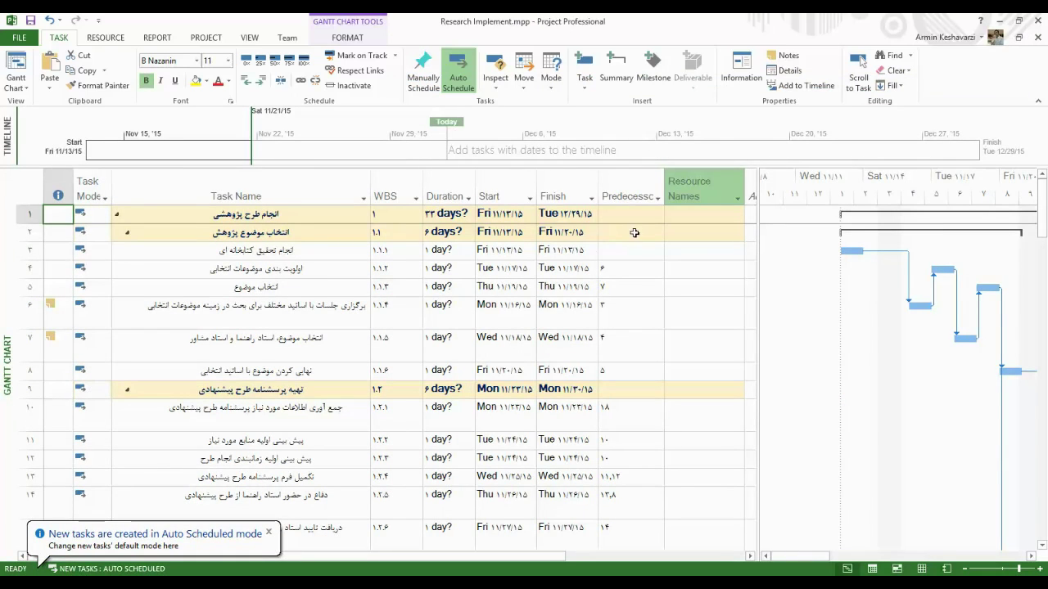
- Look over the predecessor entries of the first tasks, then widen the Gantt chart up to the Task Name column
{"action": "left_click", "coordinate": [634, 232]}
{"action": "left_click", "coordinate": [609, 287]}
{"action": "left_click_drag", "start_coordinate": [1042, 209], "coordinate": [982, 214]}
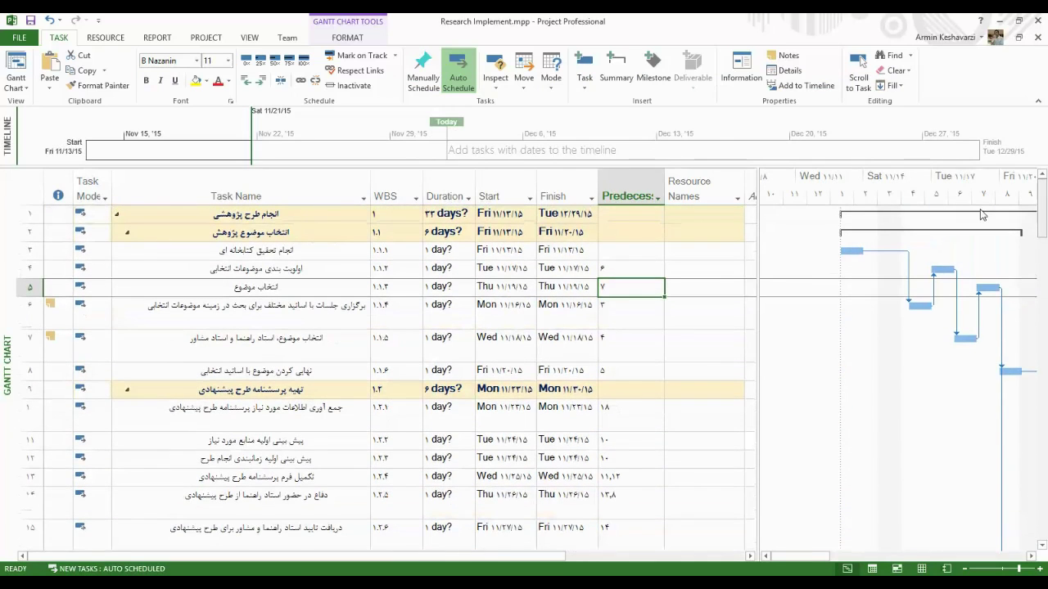
{"action": "left_click", "coordinate": [445, 188]}
{"action": "left_click_drag", "start_coordinate": [445, 188], "coordinate": [377, 250]}
- Follow the Gantt bars and dependency links from the first task through task 85, then return to the project's start
{"action": "scroll", "coordinate": [1044, 229], "scroll_direction": "down", "scroll_amount": 1}
{"action": "scroll", "coordinate": [1044, 229], "scroll_direction": "up", "scroll_amount": 1}
{"action": "left_click_drag", "start_coordinate": [677, 556], "coordinate": [710, 560]}
{"action": "scroll", "coordinate": [1044, 229], "scroll_direction": "down", "scroll_amount": 3}
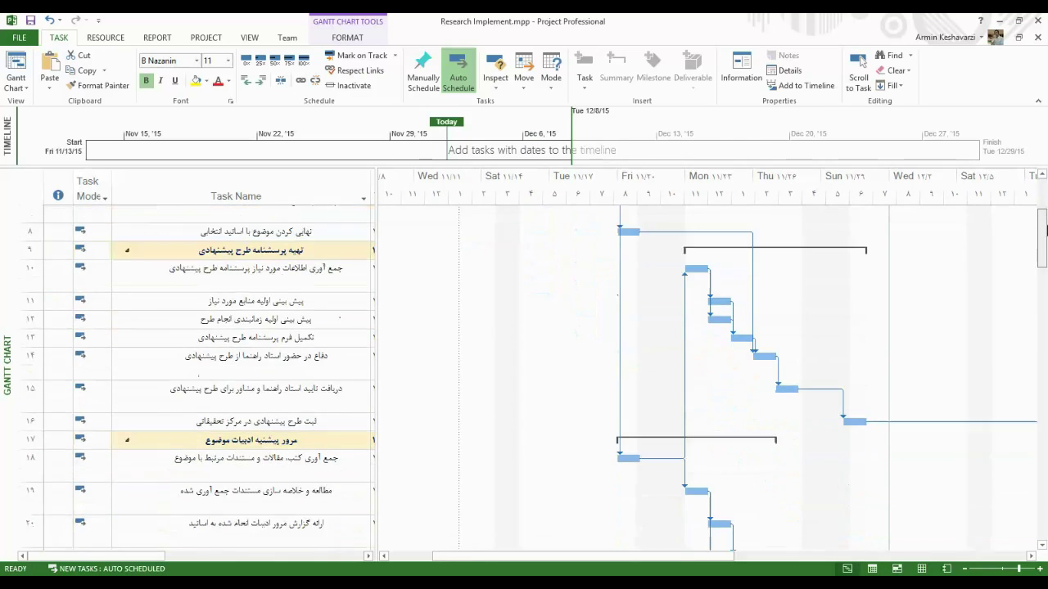
{"action": "scroll", "coordinate": [1045, 229], "scroll_direction": "down", "scroll_amount": 1}
{"action": "left_click_drag", "start_coordinate": [684, 560], "coordinate": [739, 560]}
{"action": "scroll", "coordinate": [1042, 288], "scroll_direction": "down", "scroll_amount": 2}
{"action": "left_click_drag", "start_coordinate": [1043, 288], "coordinate": [1043, 386]}
{"action": "left_click_drag", "start_coordinate": [558, 558], "coordinate": [710, 558]}
{"action": "scroll", "coordinate": [869, 524], "scroll_direction": "down", "scroll_amount": 4}
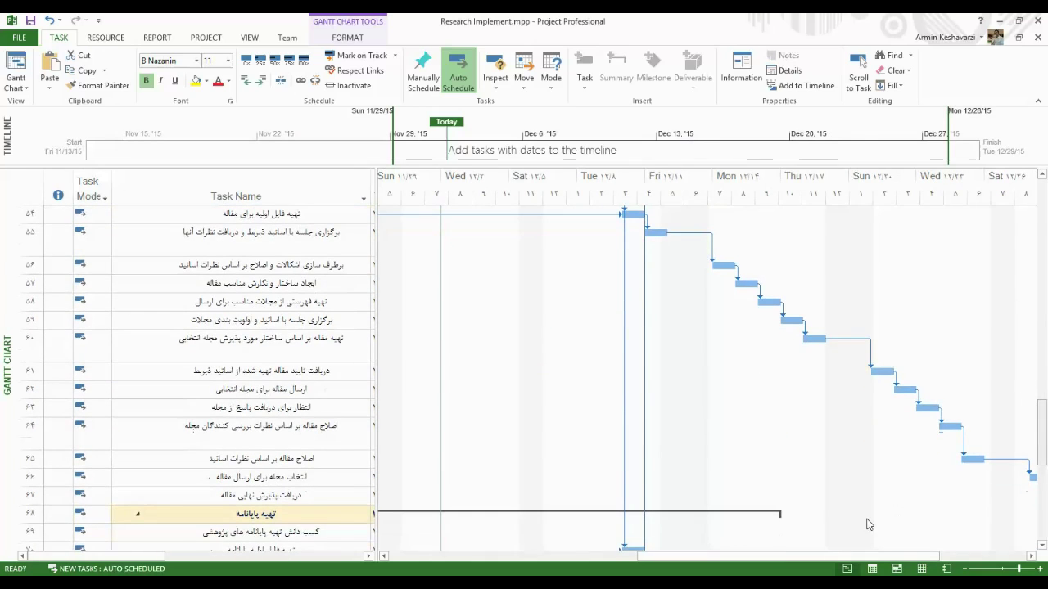
{"action": "left_click_drag", "start_coordinate": [826, 558], "coordinate": [913, 558]}
{"action": "left_click_drag", "start_coordinate": [1045, 432], "coordinate": [1045, 507]}
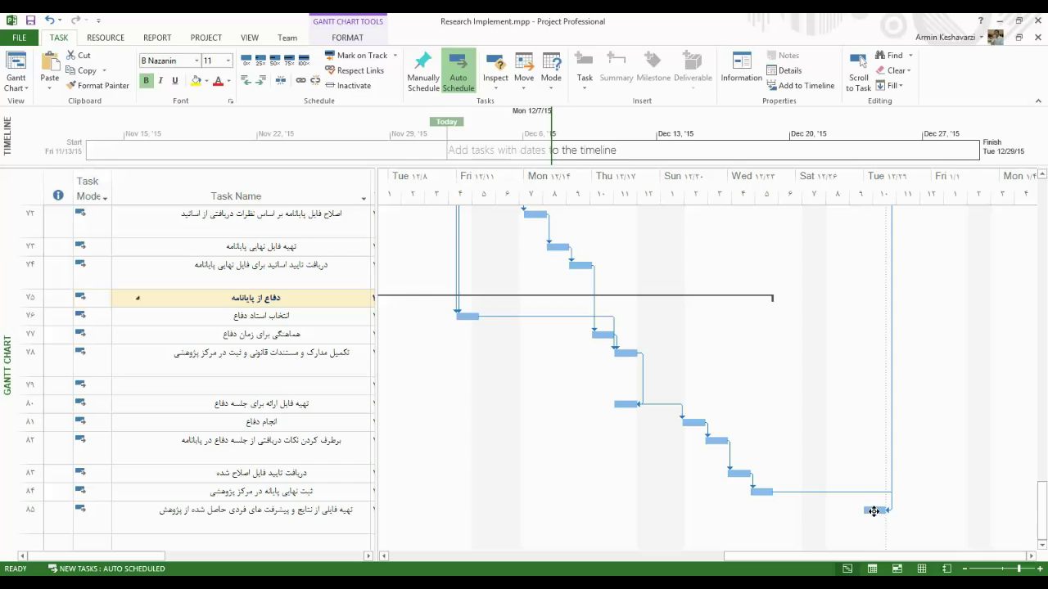
{"action": "left_click", "coordinate": [874, 511]}
{"action": "left_click_drag", "start_coordinate": [874, 559], "coordinate": [554, 564]}
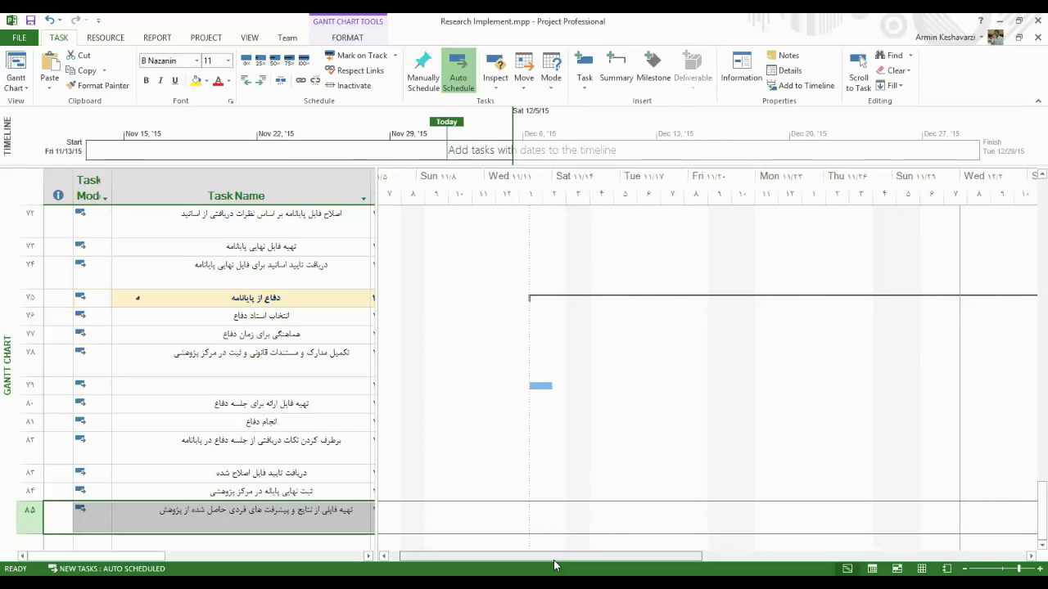
{"action": "left_click_drag", "start_coordinate": [1042, 508], "coordinate": [1045, 186]}
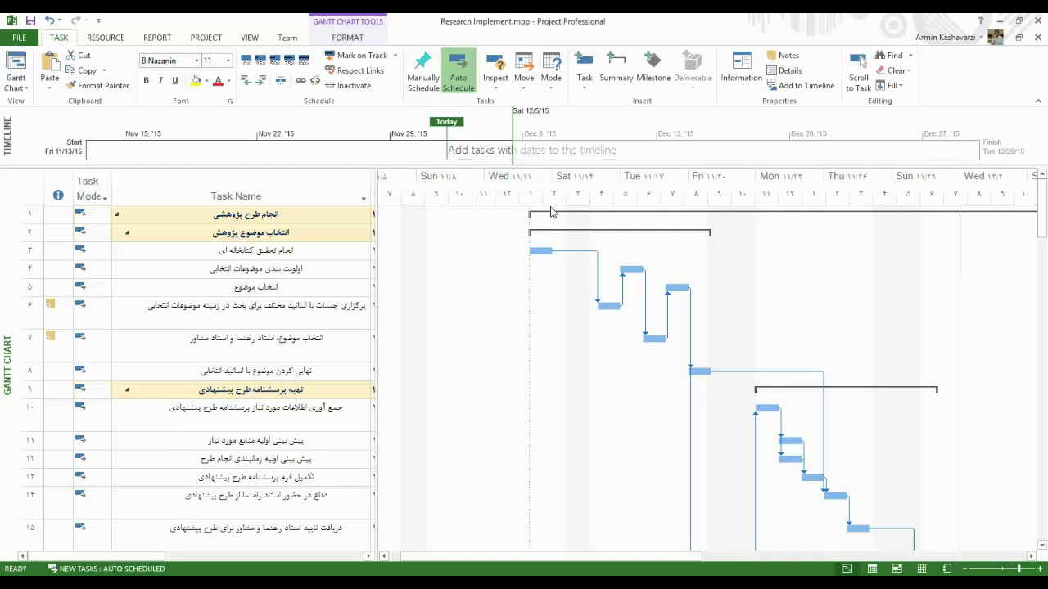
- Widen the task table to reveal the durations, dates and predecessors, and compare the durations of the summary tasks and their subtasks
{"action": "left_click_drag", "start_coordinate": [374, 279], "coordinate": [545, 274]}
{"action": "left_click", "coordinate": [446, 255]}
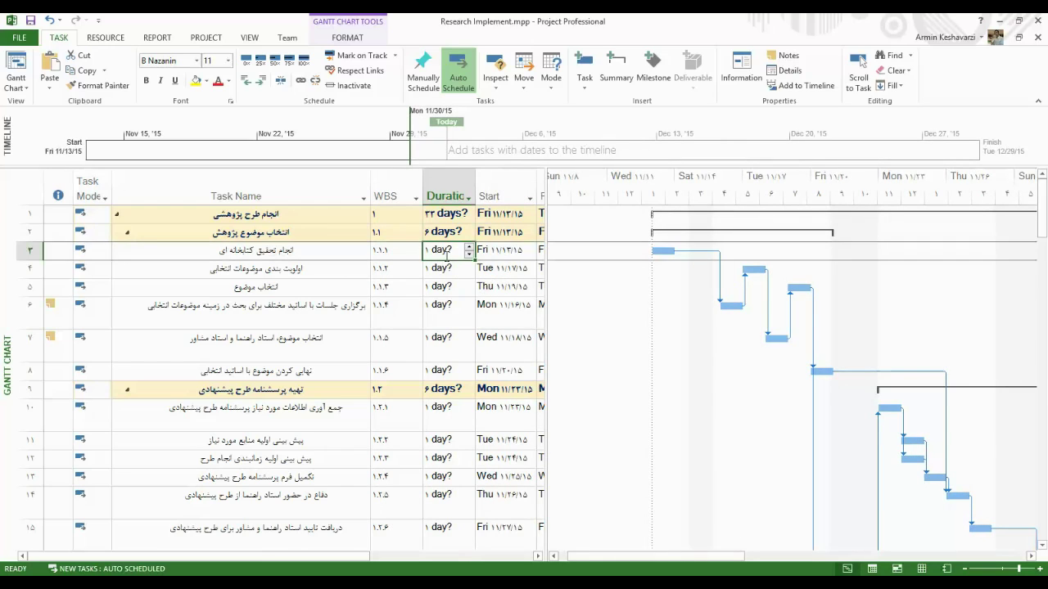
{"action": "left_click", "coordinate": [442, 354]}
{"action": "left_click", "coordinate": [451, 221]}
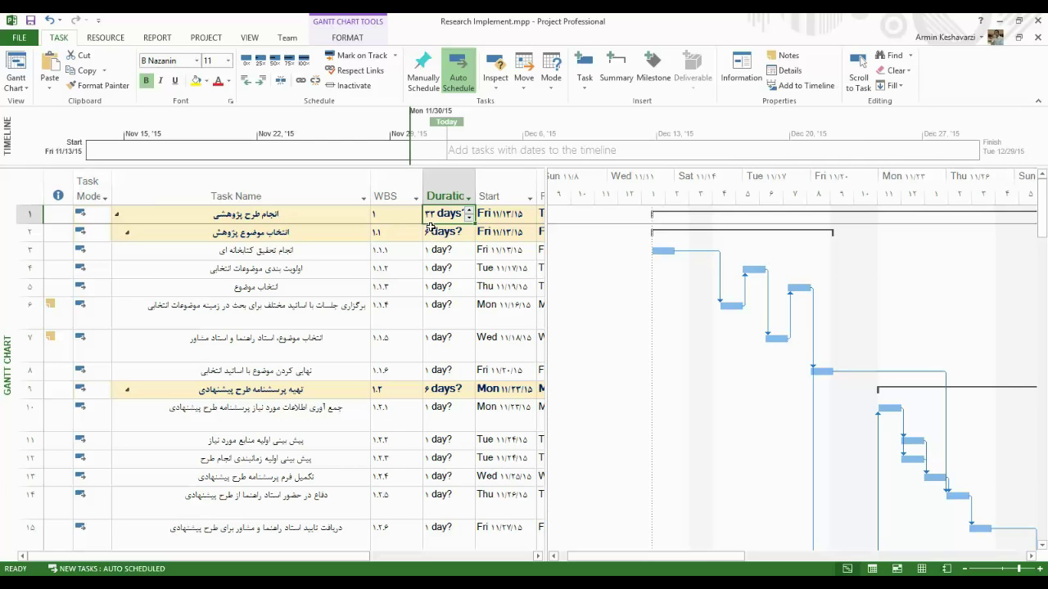
{"action": "key", "text": "Down"}
{"action": "key", "text": "Down"}
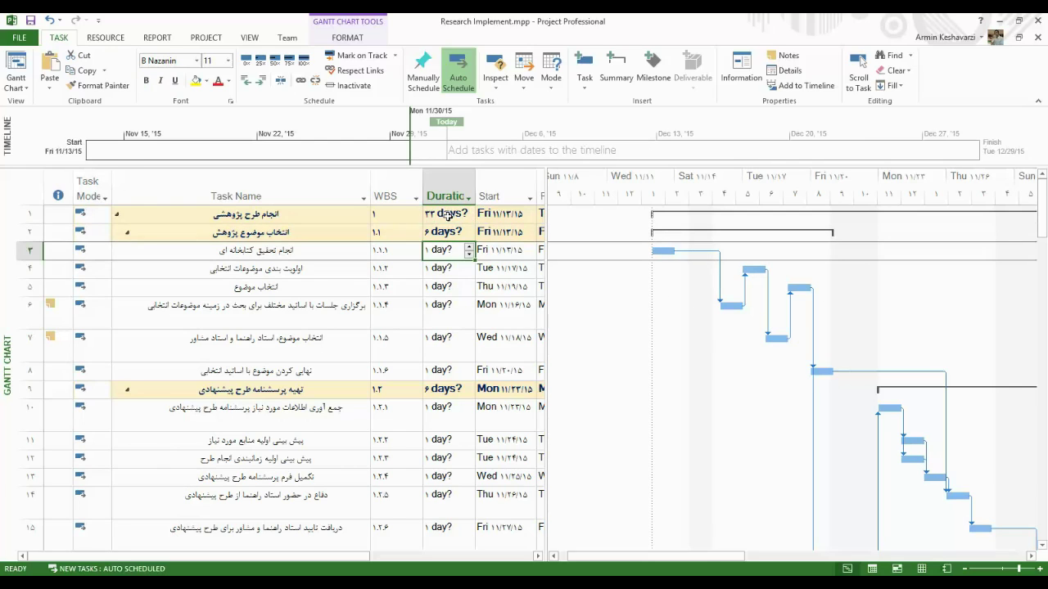
{"action": "left_click", "coordinate": [446, 215]}
{"action": "left_click_drag", "start_coordinate": [544, 229], "coordinate": [653, 214]}
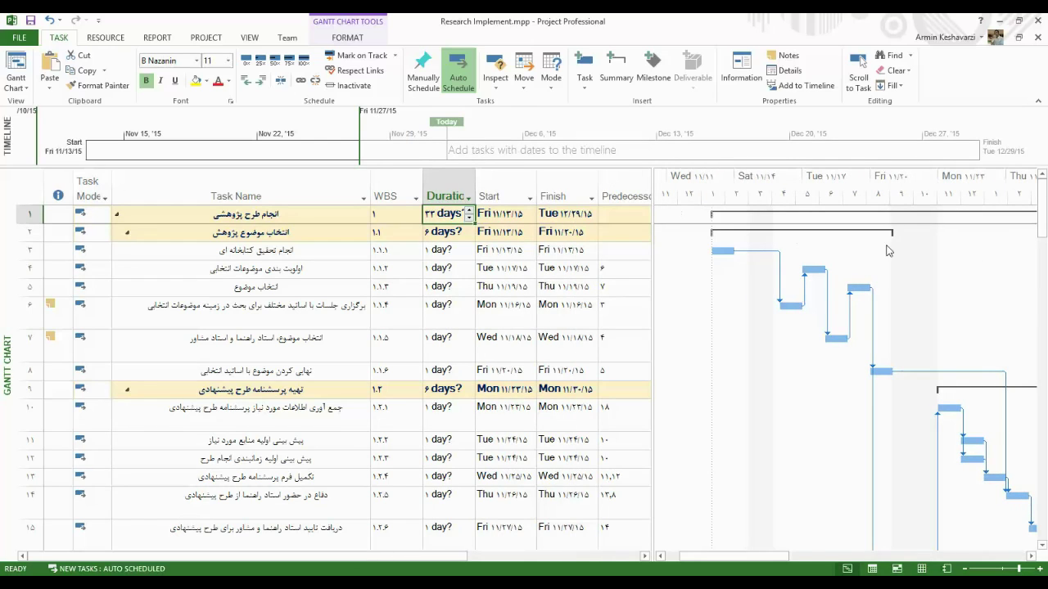
- Display the project in the Calendar view, then in the Network Diagram view with its task boxes enlarged enough to read
{"action": "left_click", "coordinate": [15, 87]}
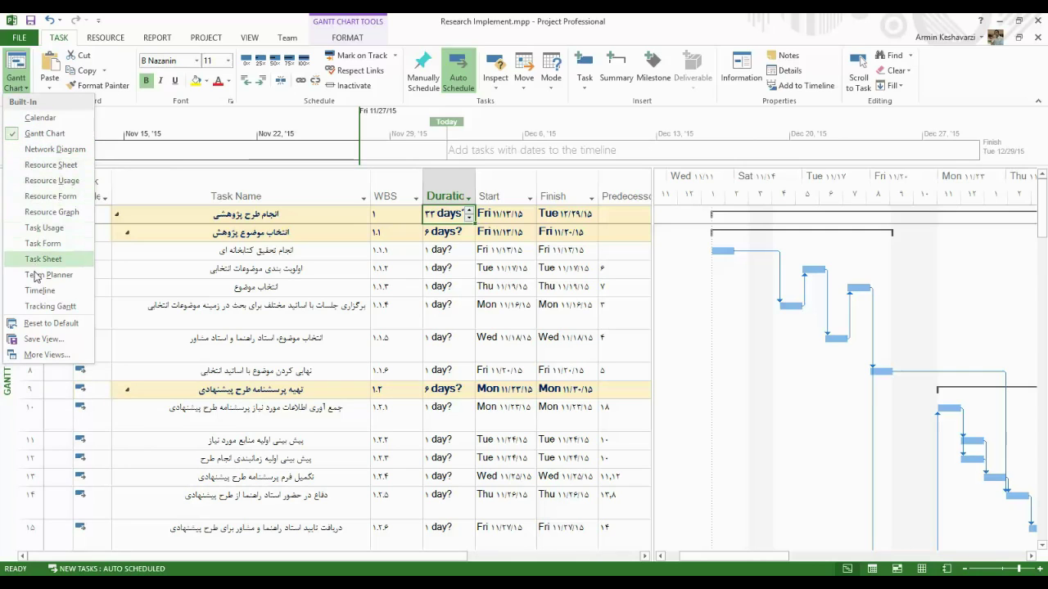
{"action": "left_click", "coordinate": [33, 122]}
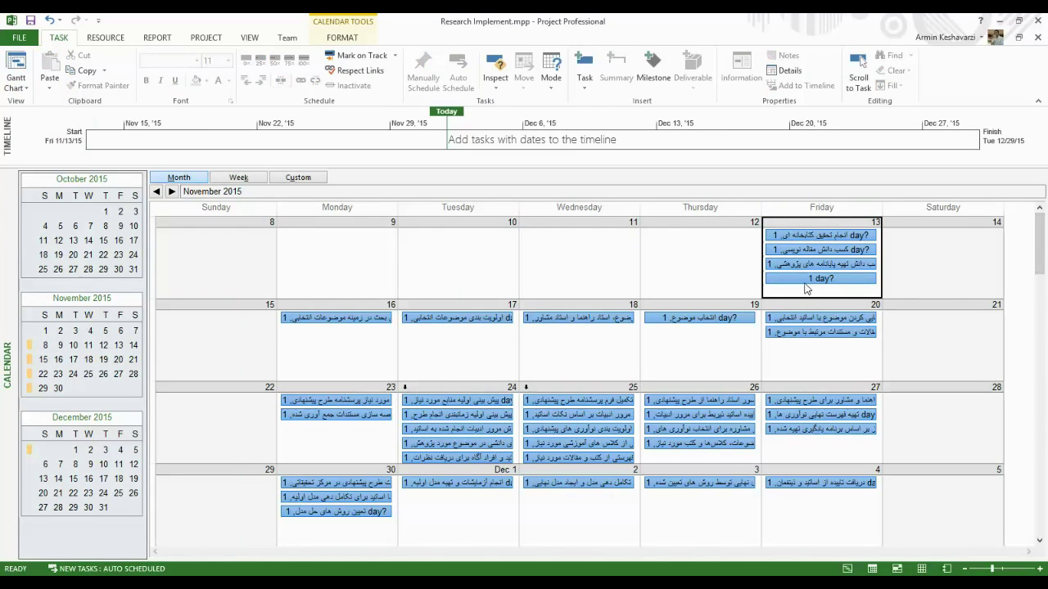
{"action": "left_click", "coordinate": [15, 84]}
{"action": "left_click", "coordinate": [68, 151]}
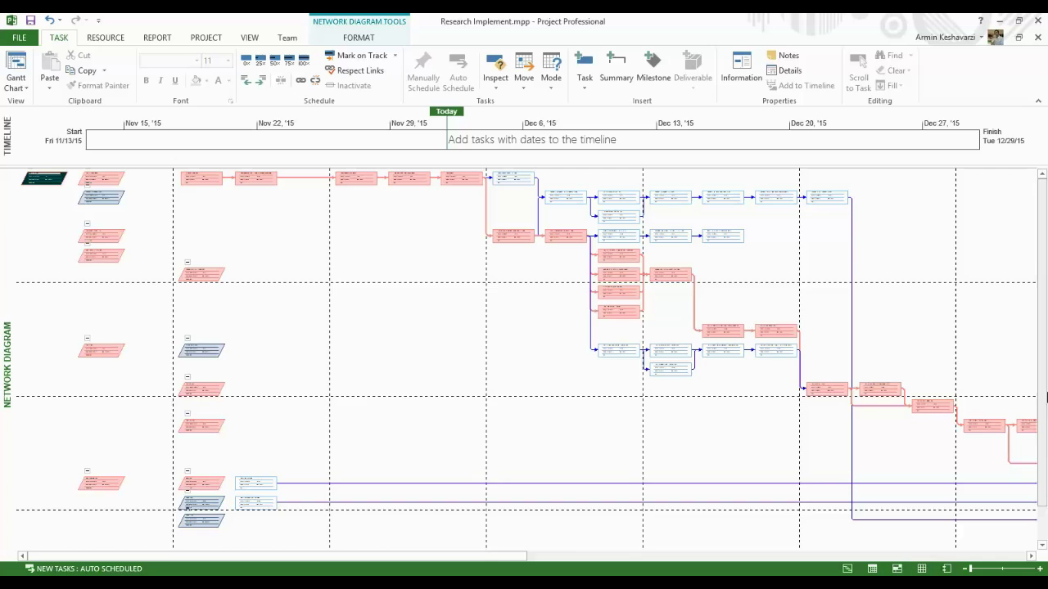
{"action": "left_click", "coordinate": [1007, 569]}
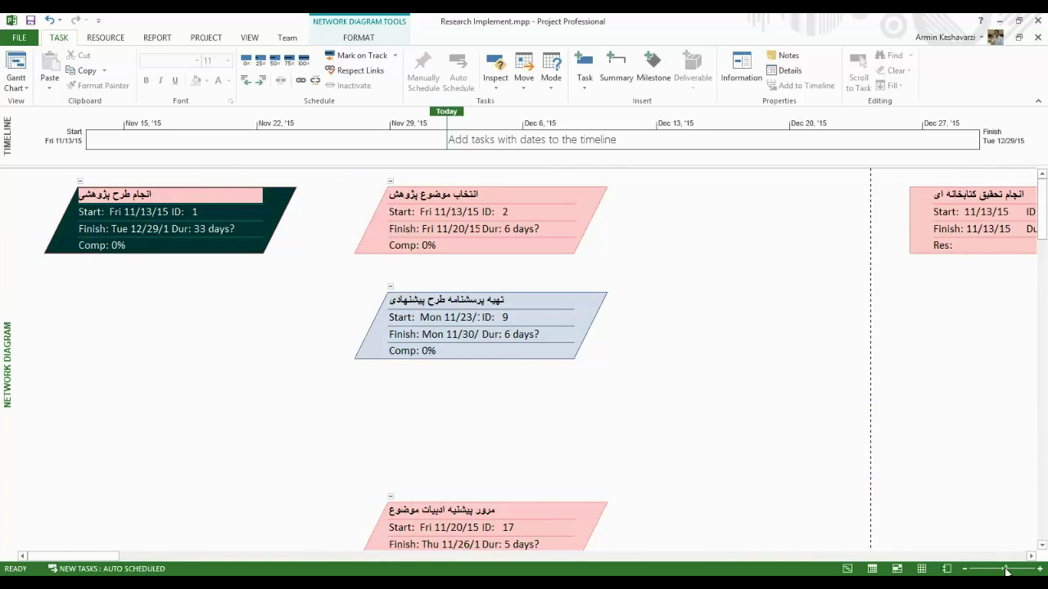
- Inspect the summary task boxes 2 and 9, then shrink the network diagram and follow the chain of the first tasks
{"action": "left_click", "coordinate": [1005, 570]}
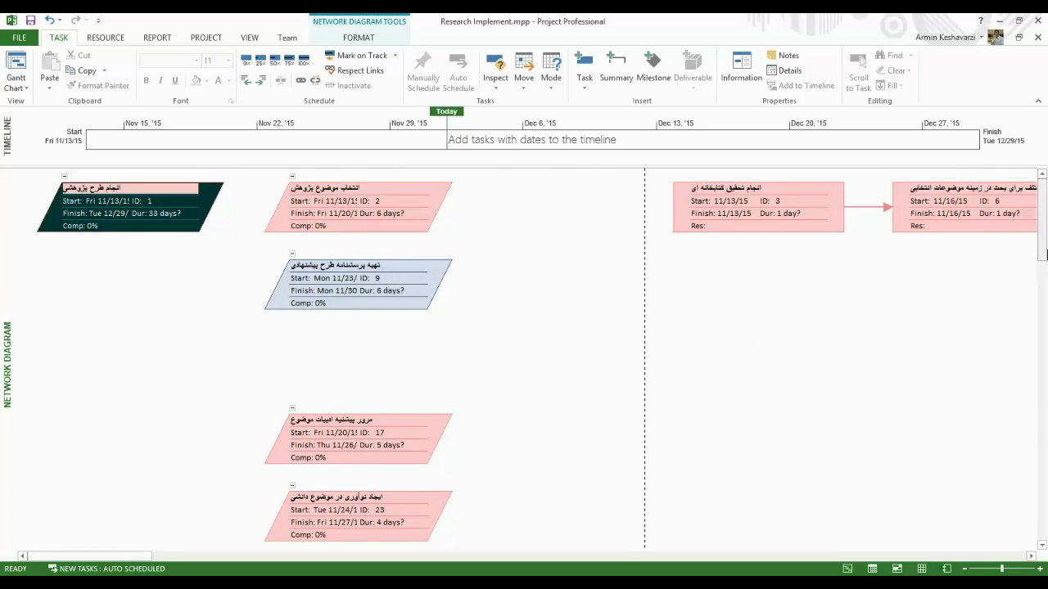
{"action": "left_click", "coordinate": [293, 182]}
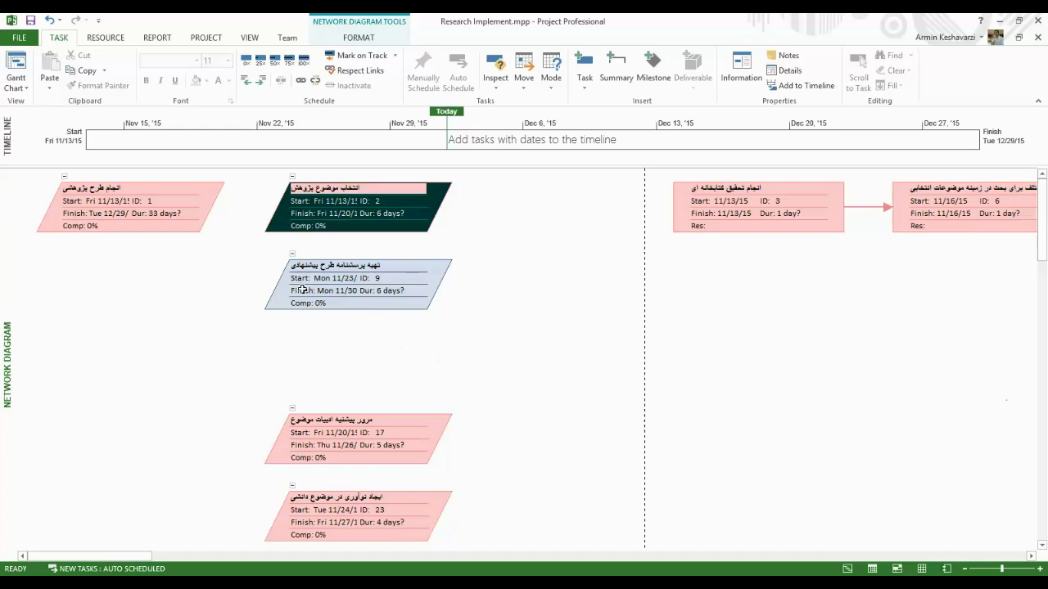
{"action": "left_click", "coordinate": [292, 256]}
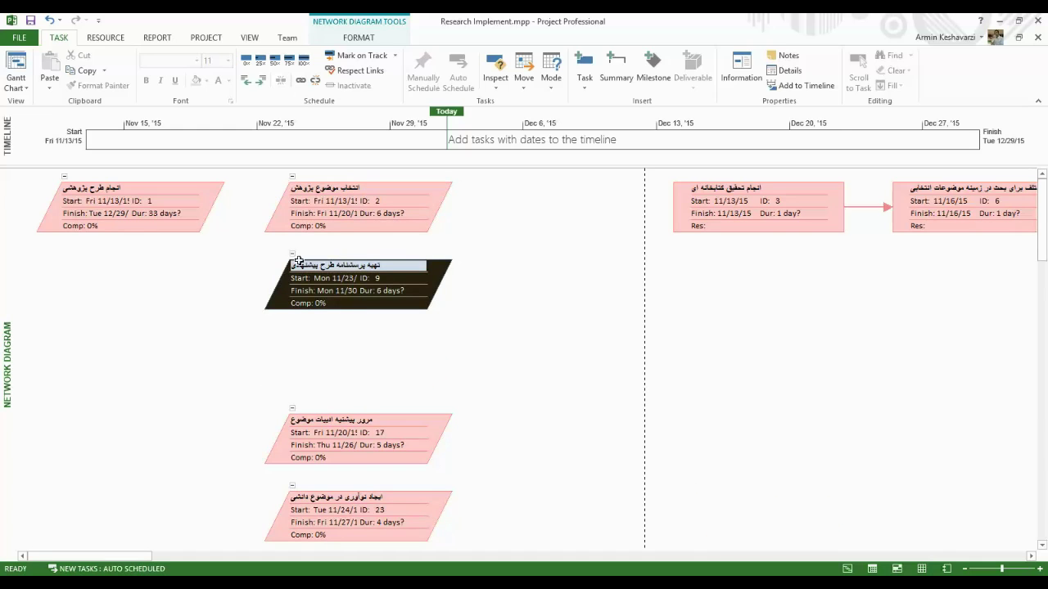
{"action": "left_click", "coordinate": [967, 568]}
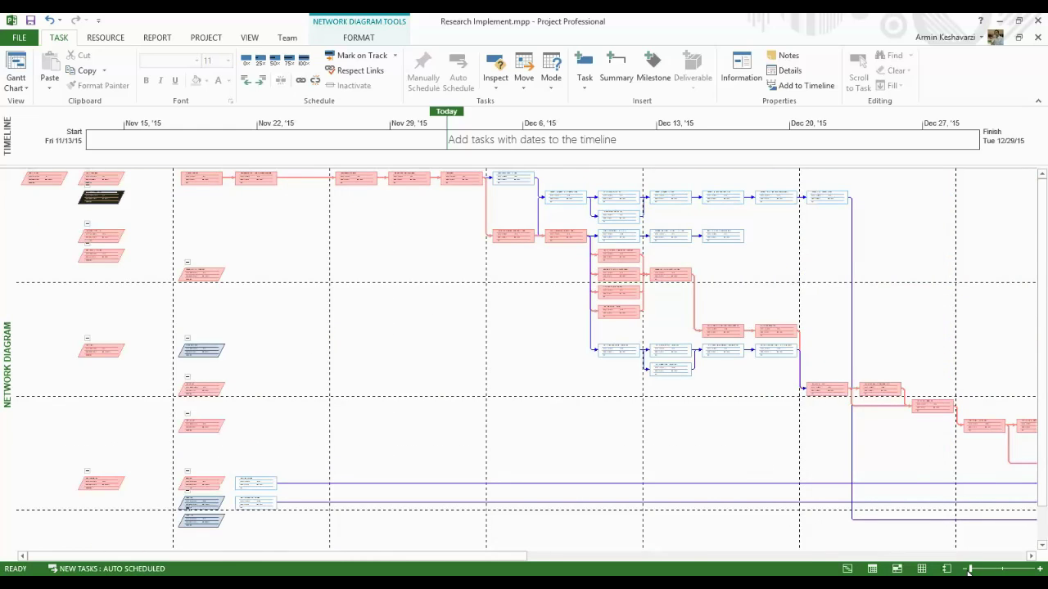
{"action": "left_click", "coordinate": [198, 177]}
{"action": "left_click", "coordinate": [270, 179]}
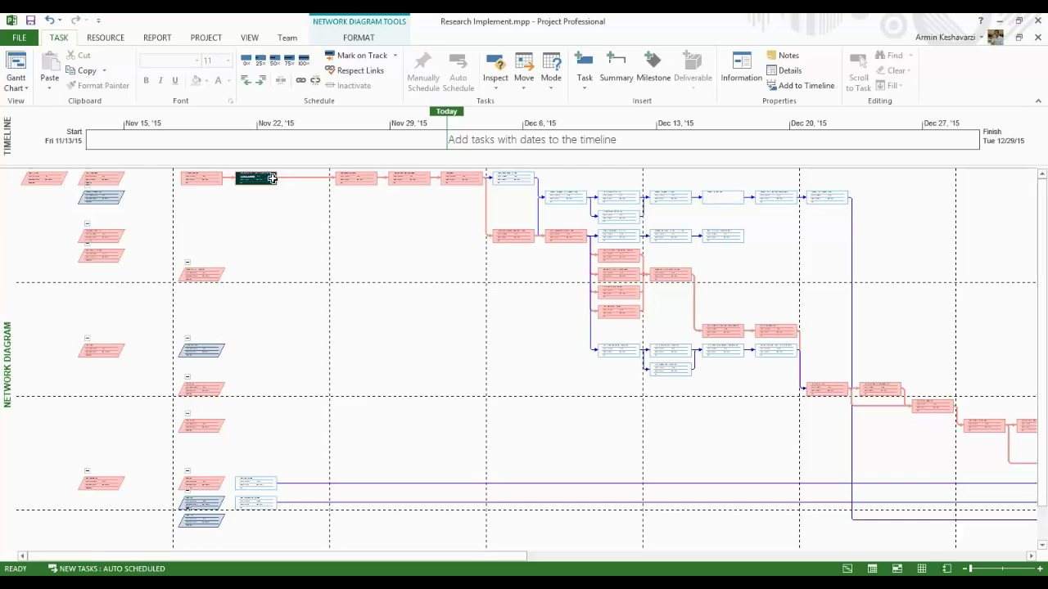
{"action": "left_click", "coordinate": [352, 181]}
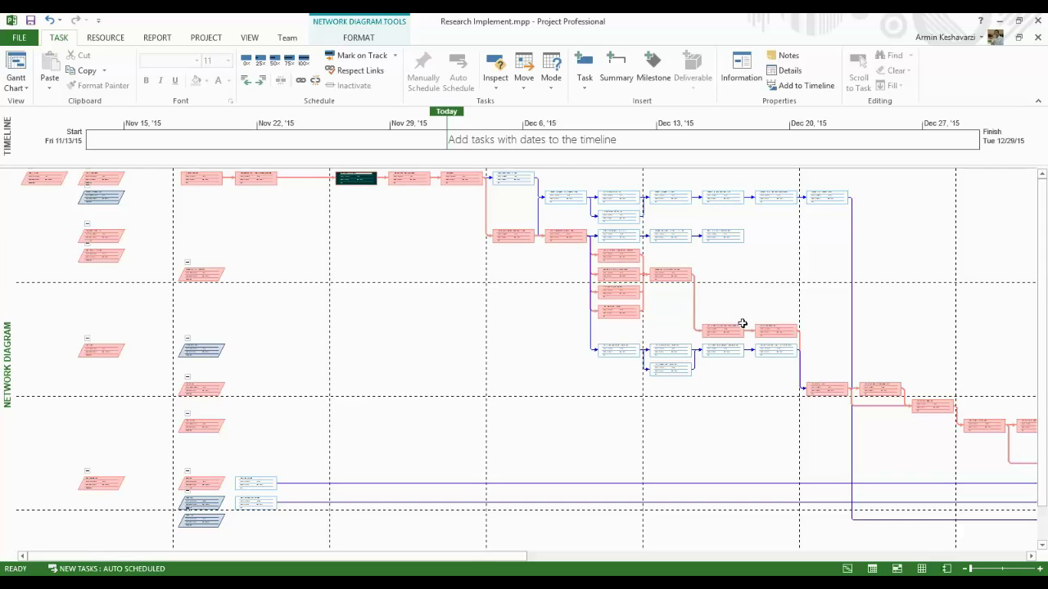
- Examine the linked task boxes around task 30, enlarge them enough to read, then return to the diagram overview
{"action": "mouse_move", "coordinate": [742, 324]}
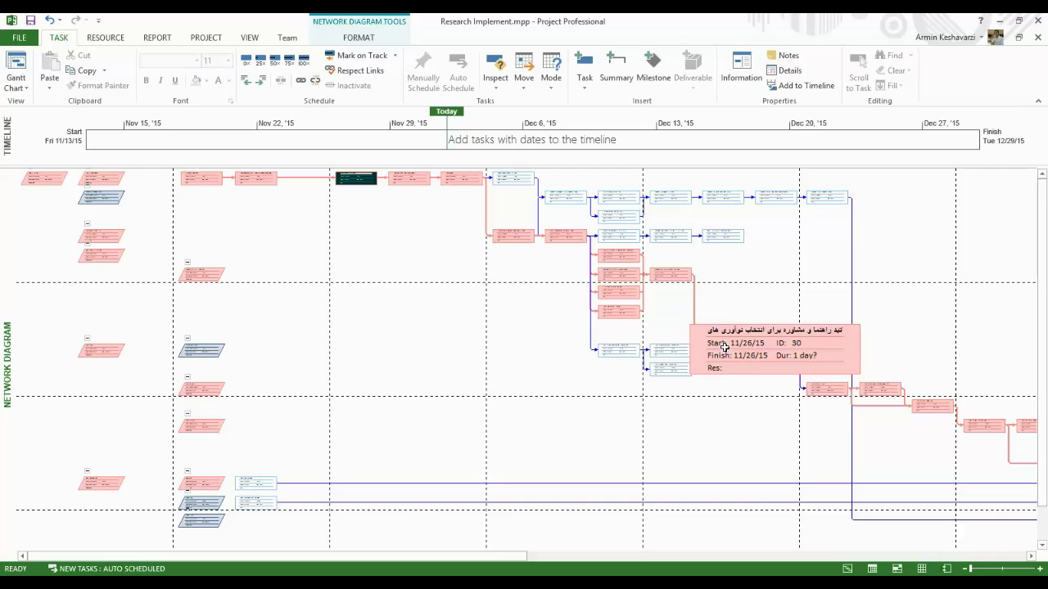
{"action": "left_click", "coordinate": [675, 273]}
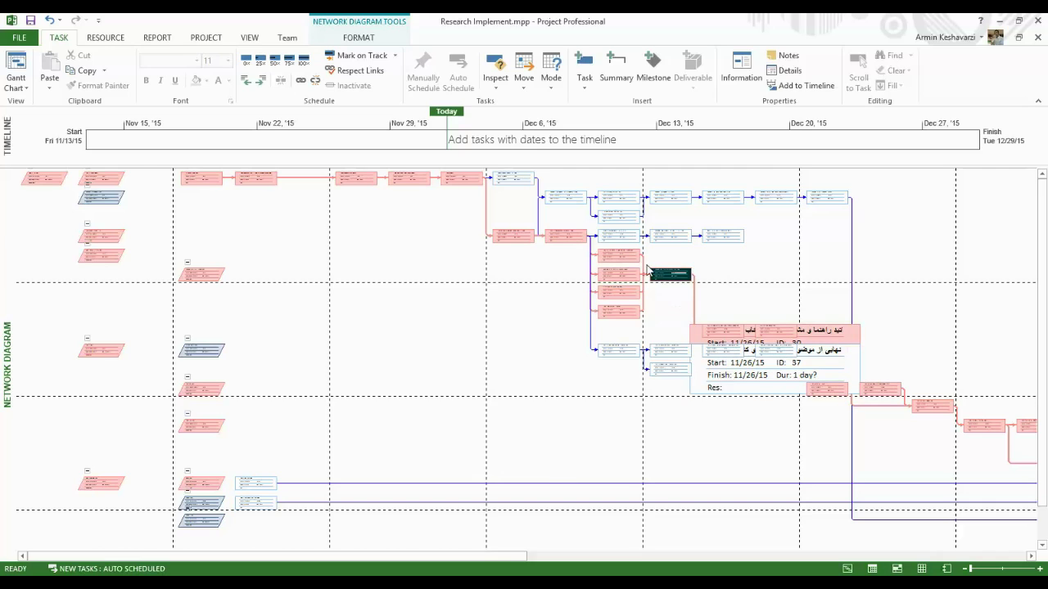
{"action": "left_click", "coordinate": [620, 257]}
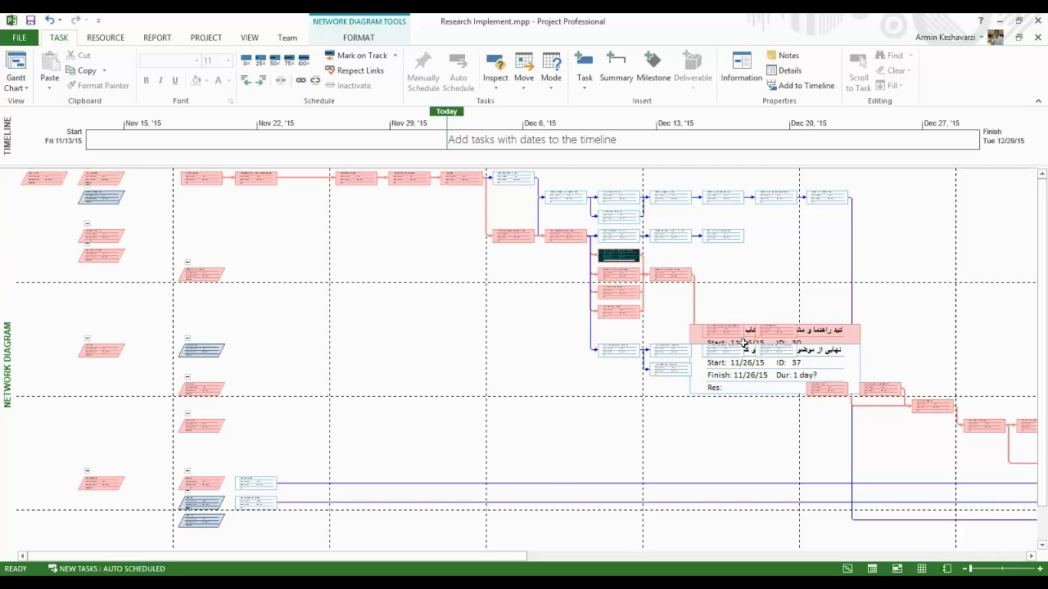
{"action": "left_click_drag", "start_coordinate": [772, 332], "coordinate": [719, 332]}
{"action": "left_click", "coordinate": [998, 570]}
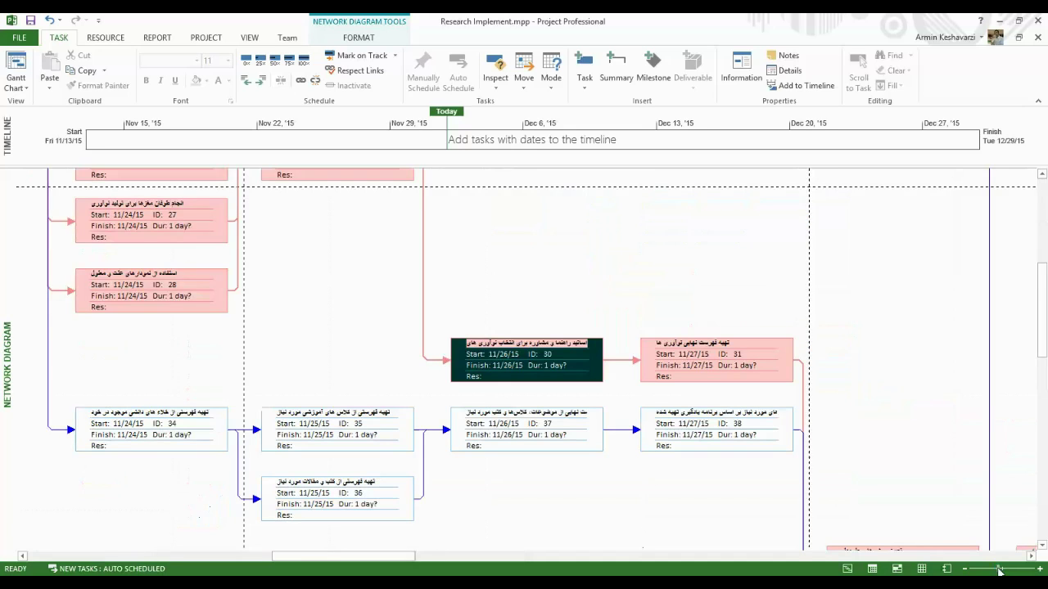
{"action": "left_click", "coordinate": [970, 570]}
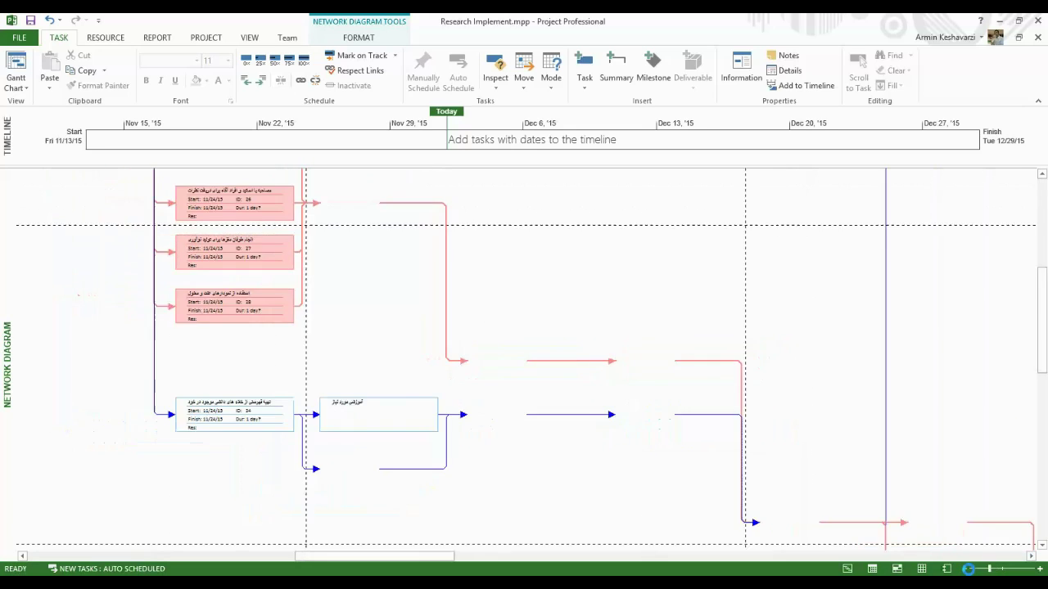
{"action": "left_click", "coordinate": [970, 570]}
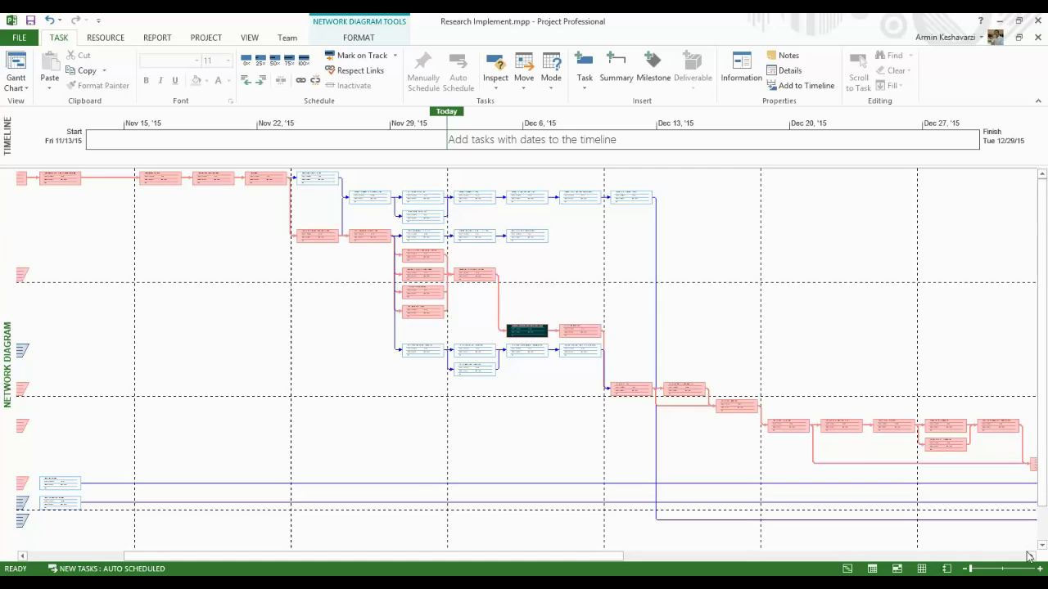
- Follow the network to the later tasks, then enlarge task 16's box and inspect its name, ID, duration and finish date
{"action": "left_click_drag", "start_coordinate": [1028, 558], "coordinate": [1029, 557]}
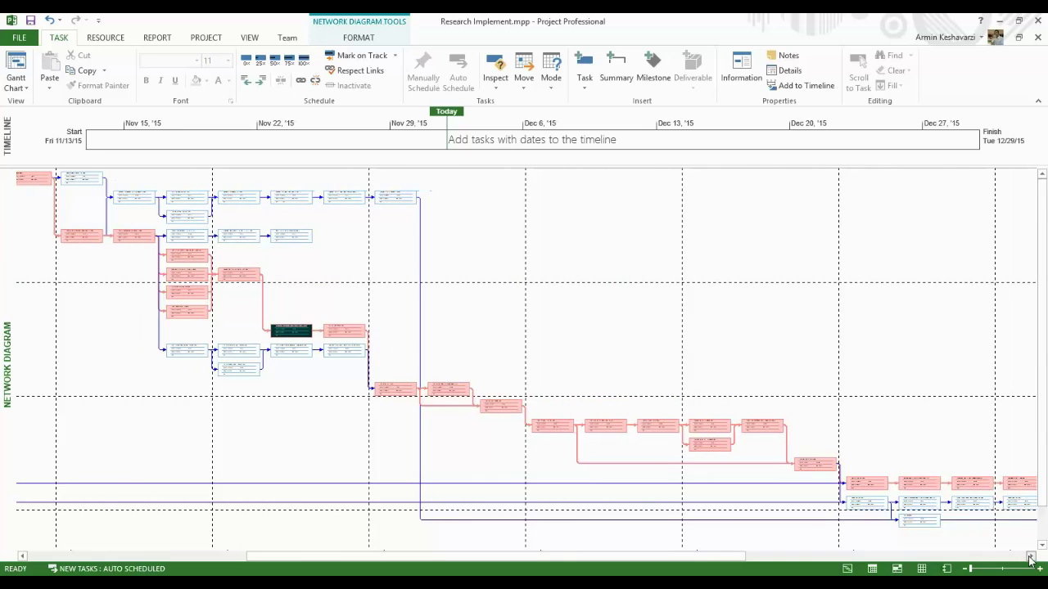
{"action": "left_click", "coordinate": [327, 352]}
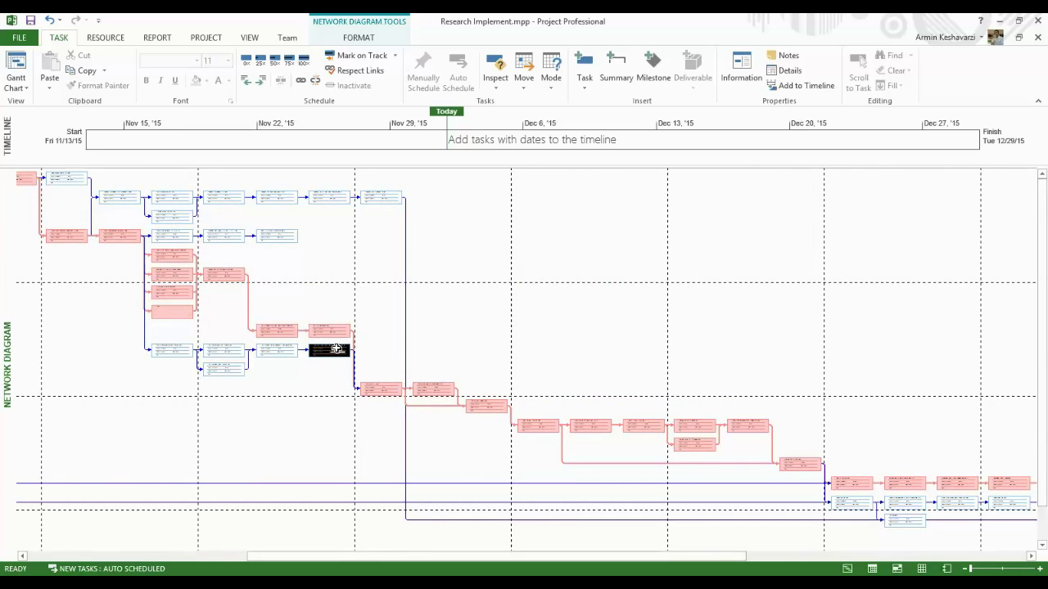
{"action": "left_click", "coordinate": [382, 195]}
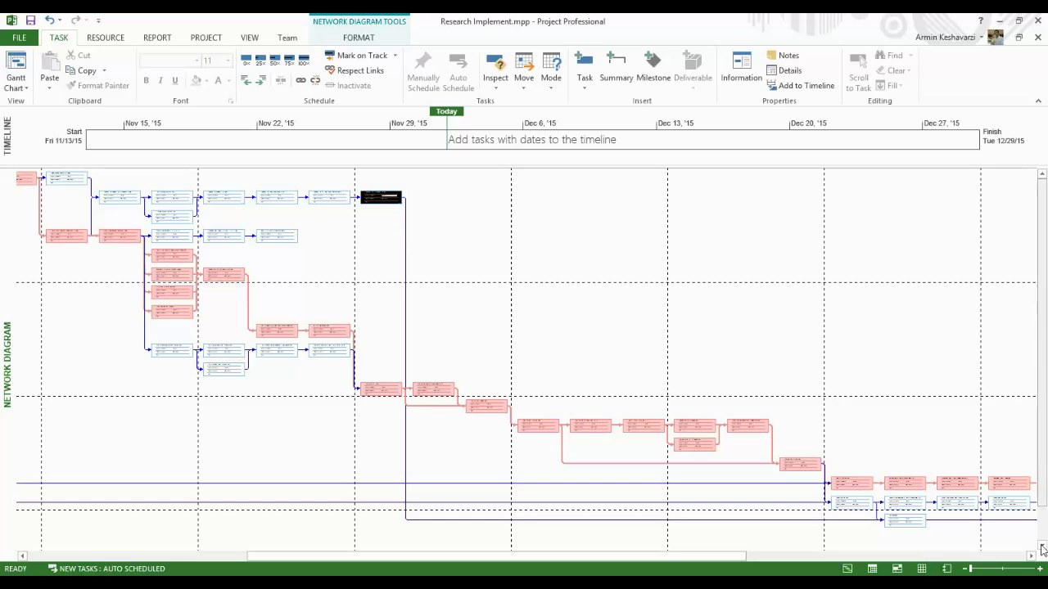
{"action": "left_click", "coordinate": [1003, 570]}
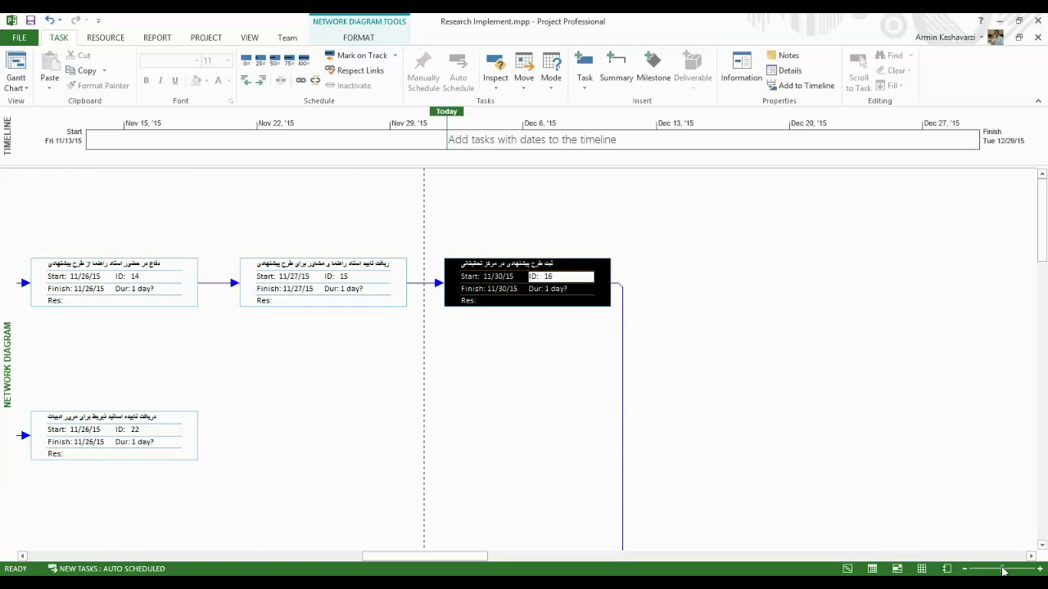
{"action": "left_click", "coordinate": [472, 263]}
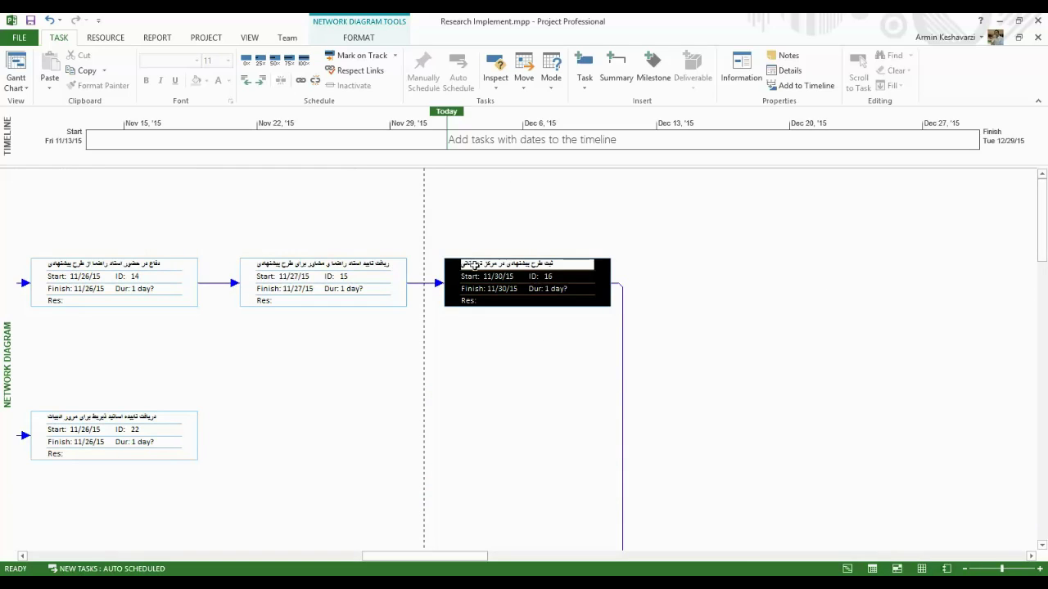
{"action": "left_click", "coordinate": [556, 277]}
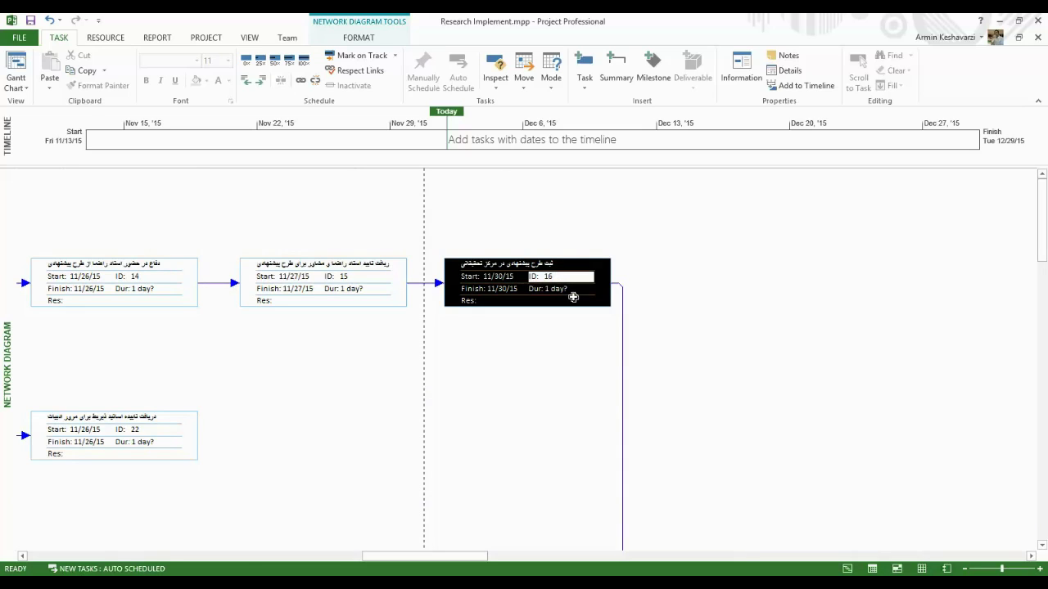
{"action": "left_click", "coordinate": [537, 290]}
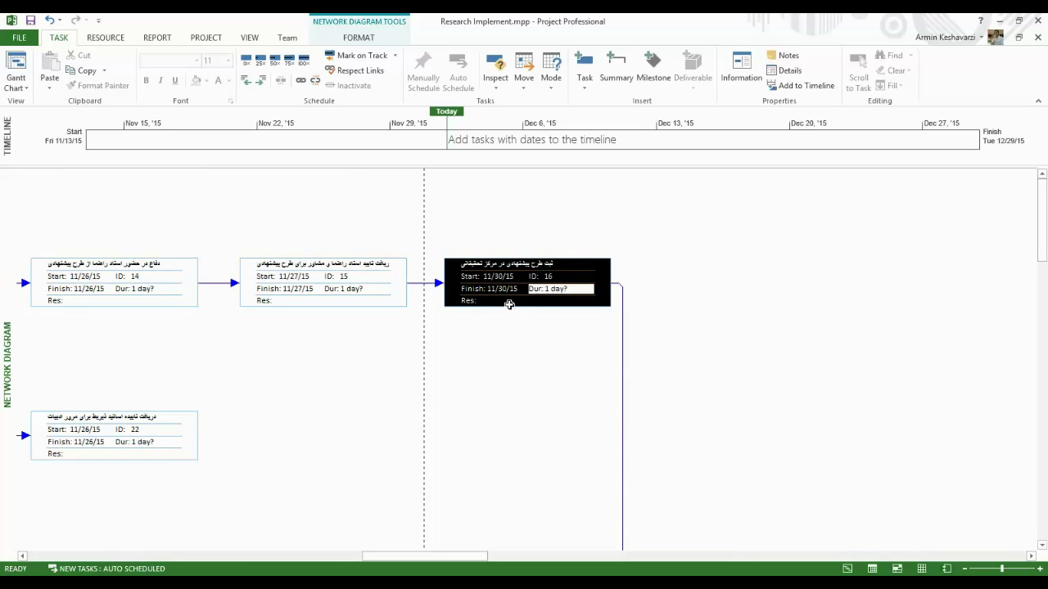
{"action": "left_click", "coordinate": [493, 289]}
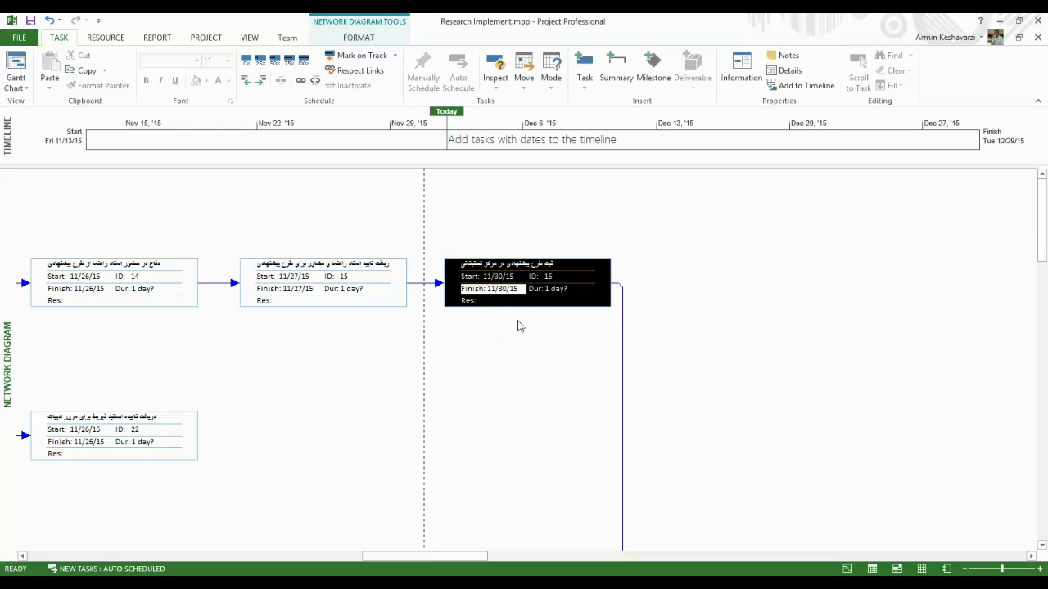
- Open task 16's information and look through its general, predecessor, resource, advanced, notes and custom field settings, then close it
{"action": "left_click", "coordinate": [508, 268]}
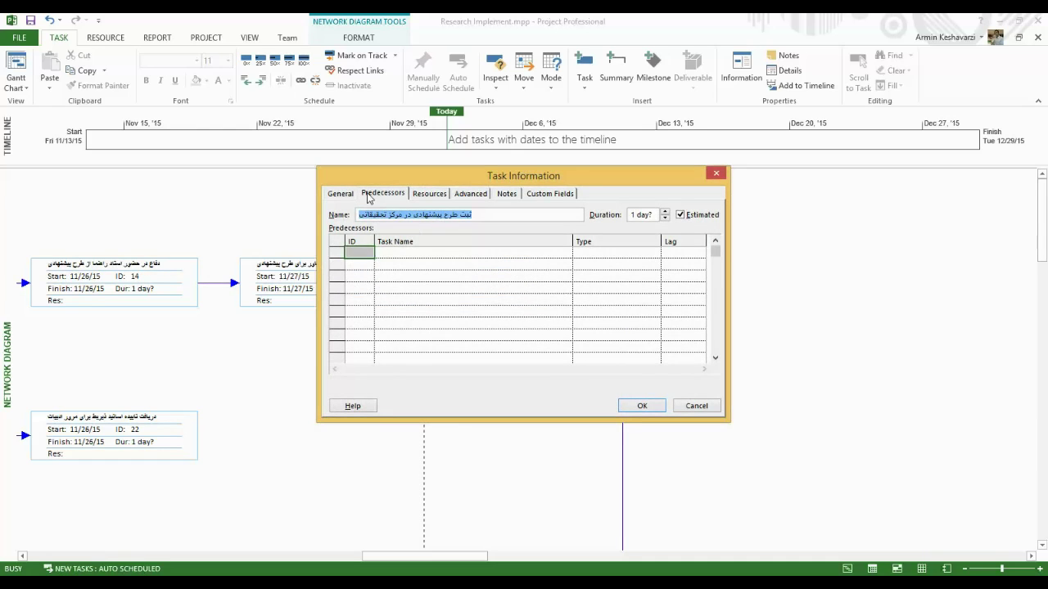
{"action": "left_click", "coordinate": [351, 197]}
{"action": "left_click", "coordinate": [381, 195]}
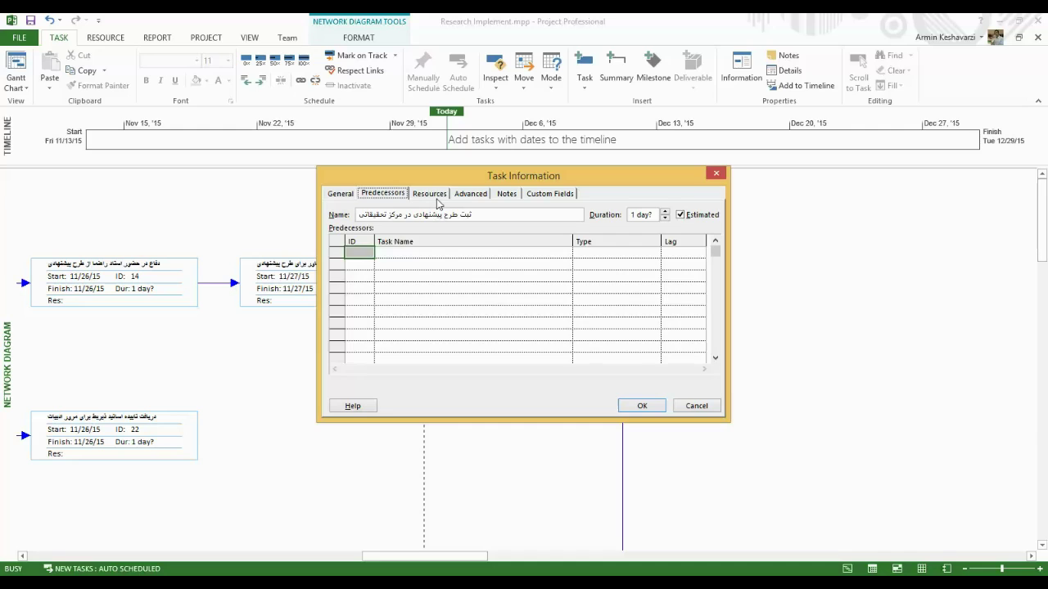
{"action": "left_click", "coordinate": [429, 196]}
{"action": "left_click", "coordinate": [470, 196]}
{"action": "left_click", "coordinate": [506, 195]}
{"action": "left_click", "coordinate": [549, 194]}
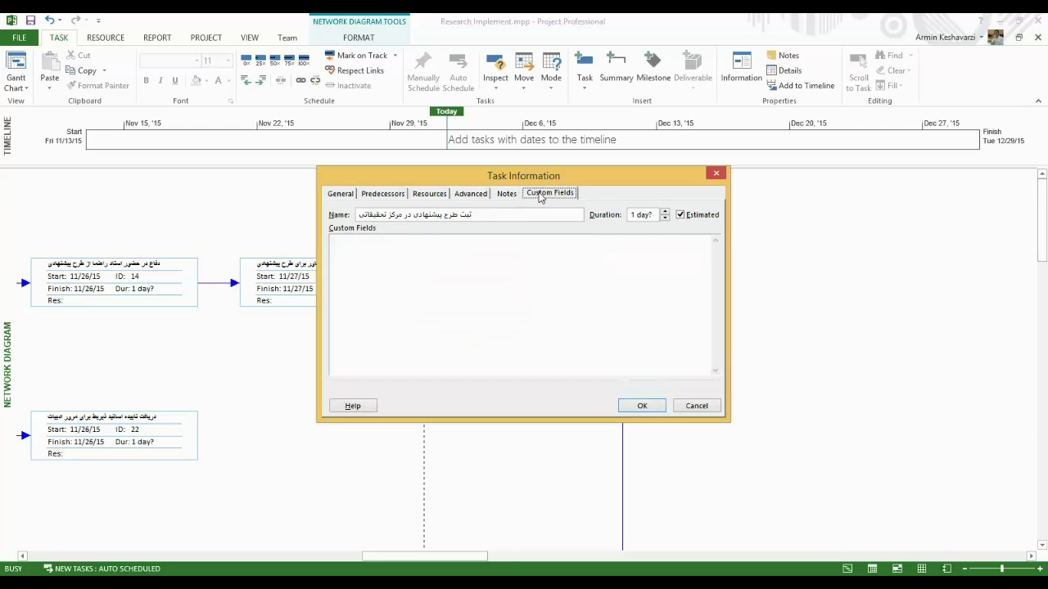
{"action": "left_click", "coordinate": [341, 194]}
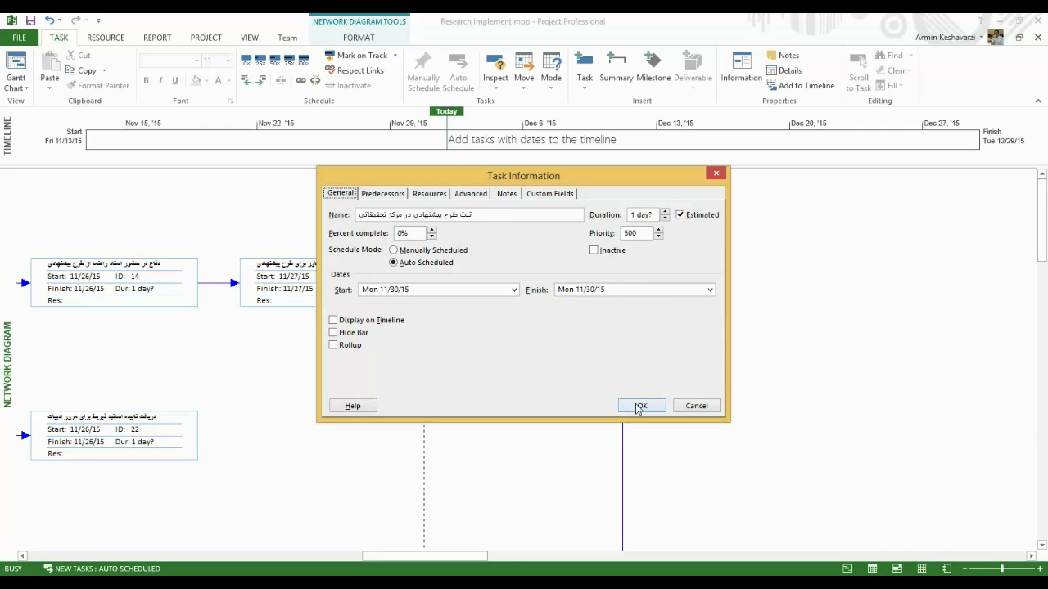
{"action": "left_click", "coordinate": [641, 407]}
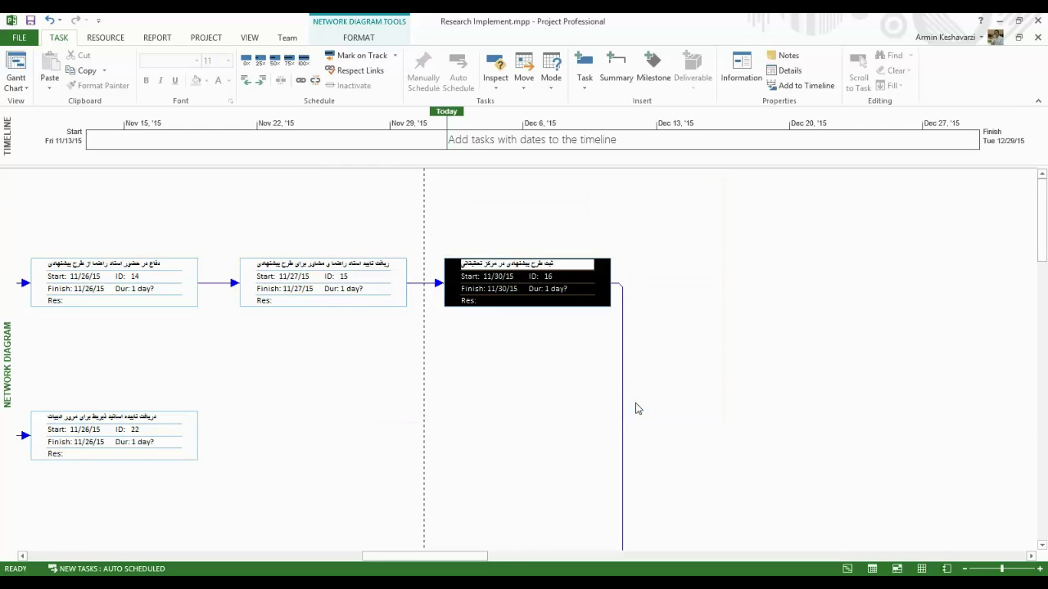
- Shrink the network diagram again and return to the project's first task boxes
{"action": "left_click", "coordinate": [965, 569]}
{"action": "left_click", "coordinate": [966, 568]}
{"action": "left_click", "coordinate": [964, 569]}
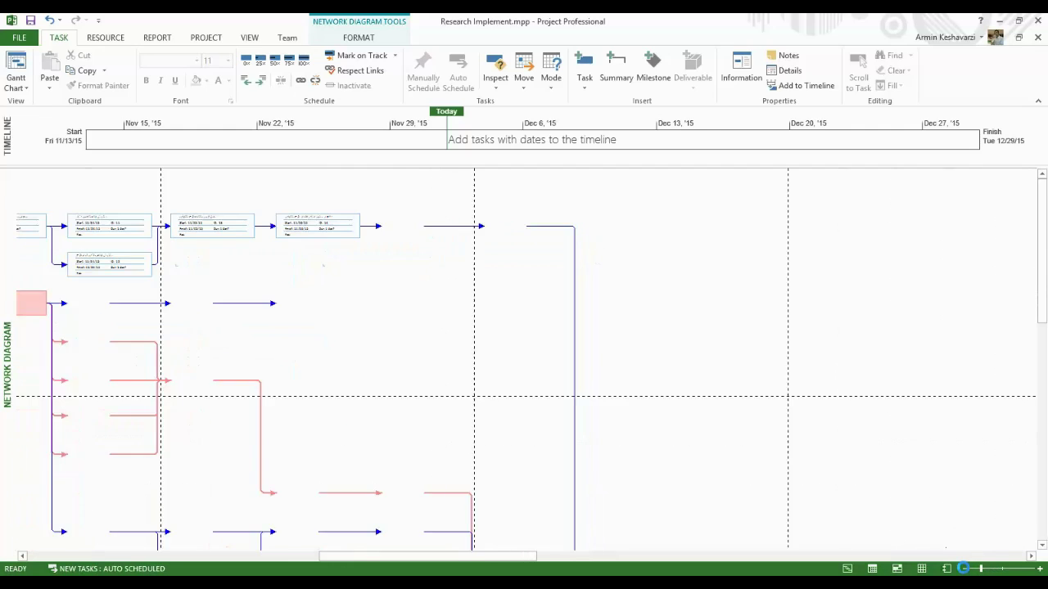
{"action": "left_click_drag", "start_coordinate": [383, 558], "coordinate": [101, 557]}
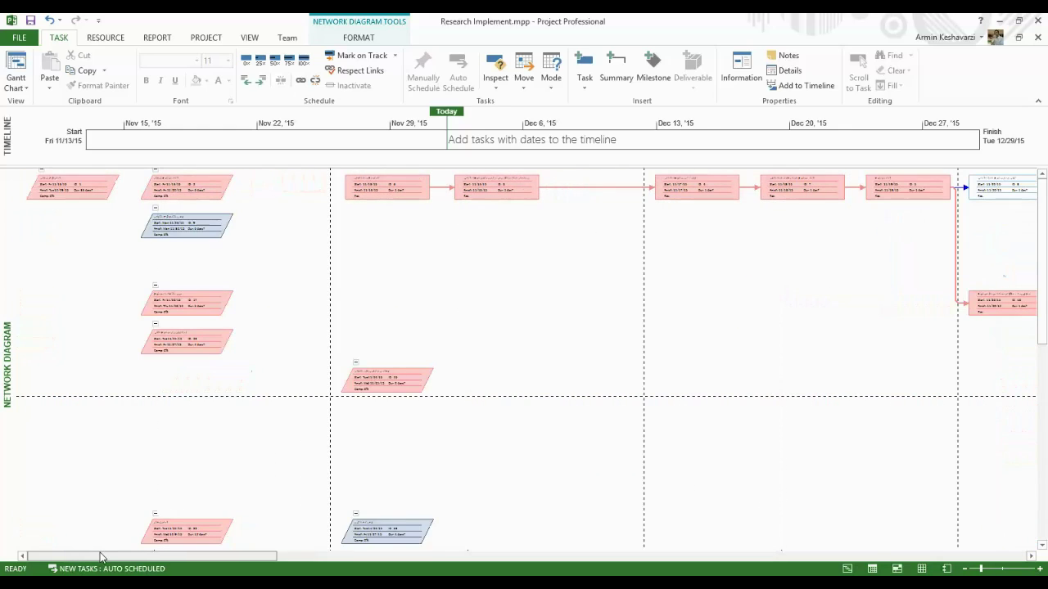
- Return to the Gantt Chart view and examine the Duration column, including the durations of tasks 20 and 18
{"action": "left_click", "coordinate": [15, 67]}
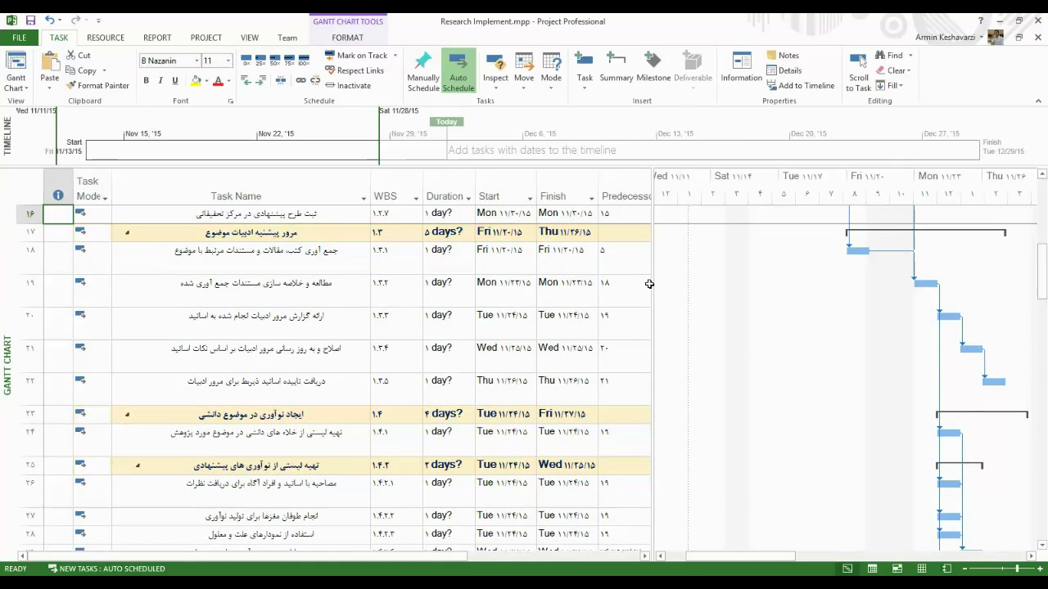
{"action": "left_click", "coordinate": [446, 196]}
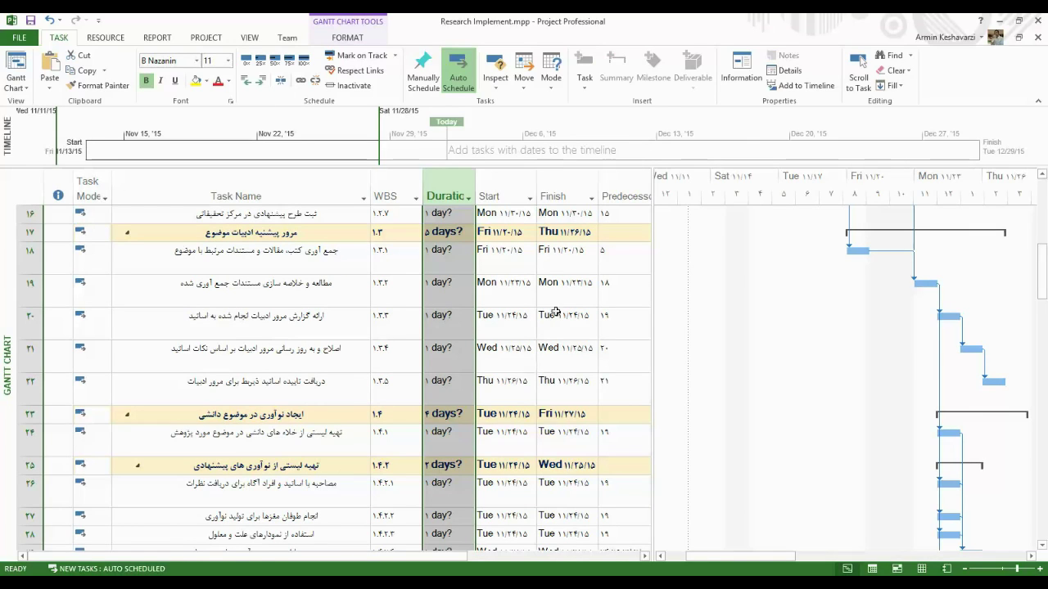
{"action": "left_click", "coordinate": [461, 316]}
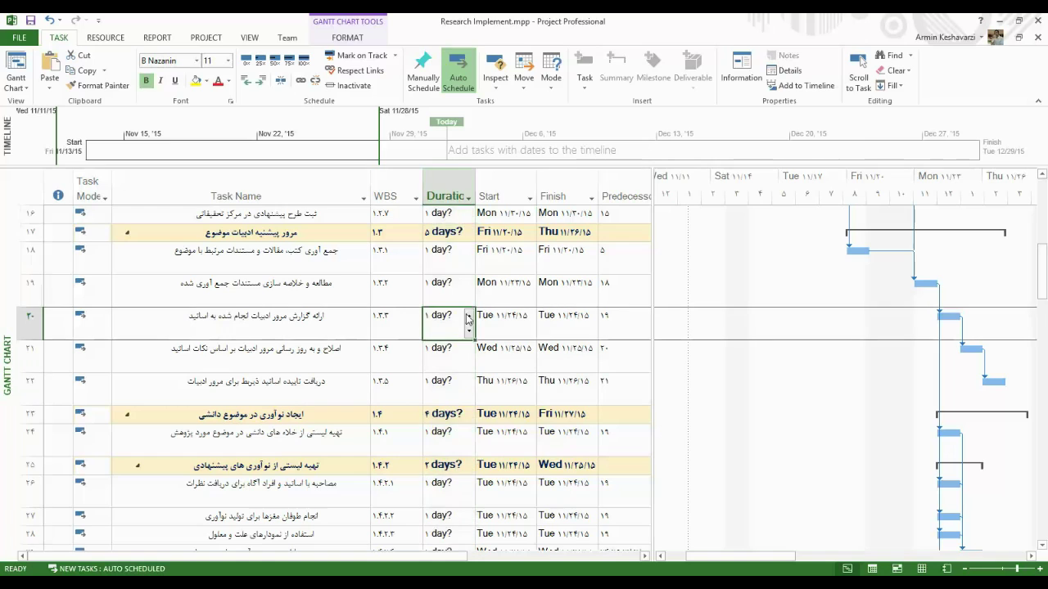
{"action": "left_click", "coordinate": [447, 254]}
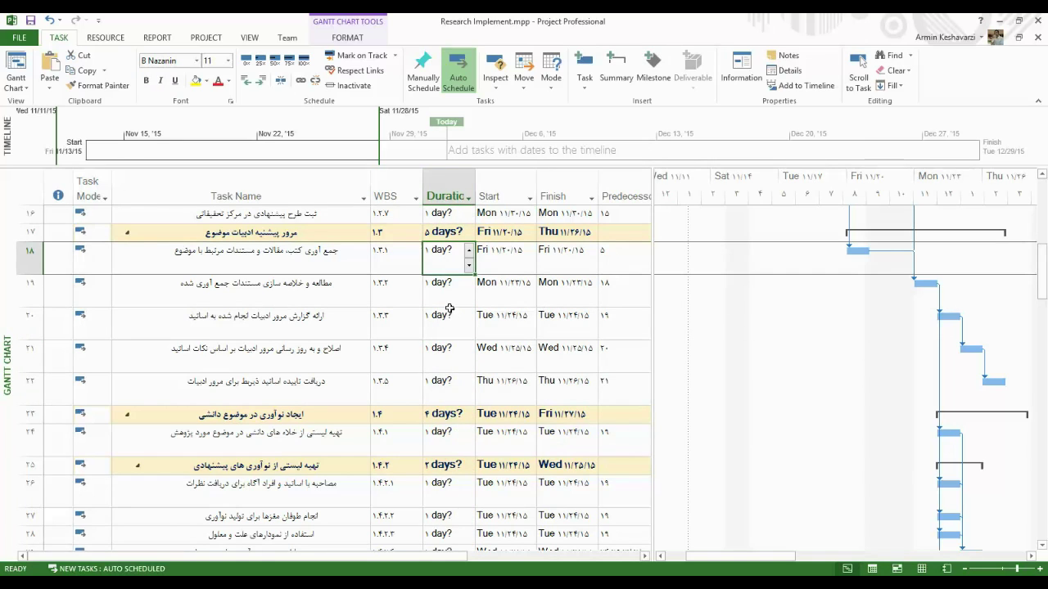